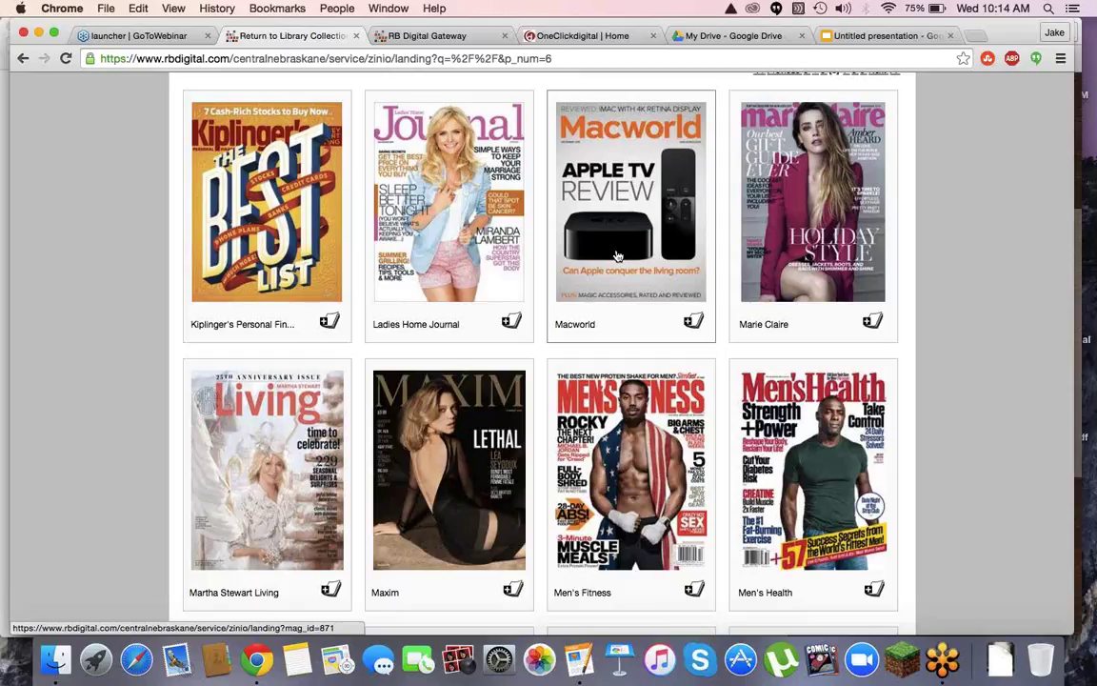
{"action": "scroll", "coordinate": [618, 229], "scroll_direction": "up", "scroll_amount": 3}
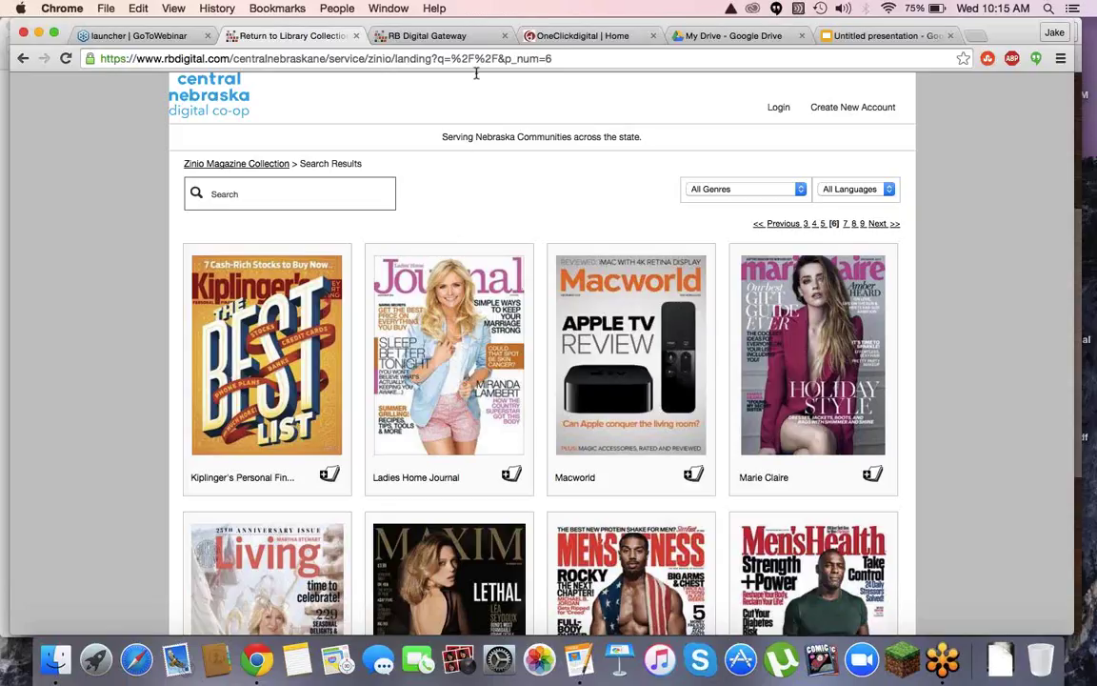
In RBdigital Gateway, open Reports with ZINIO kept as the reported service
{"action": "left_click", "coordinate": [430, 37]}
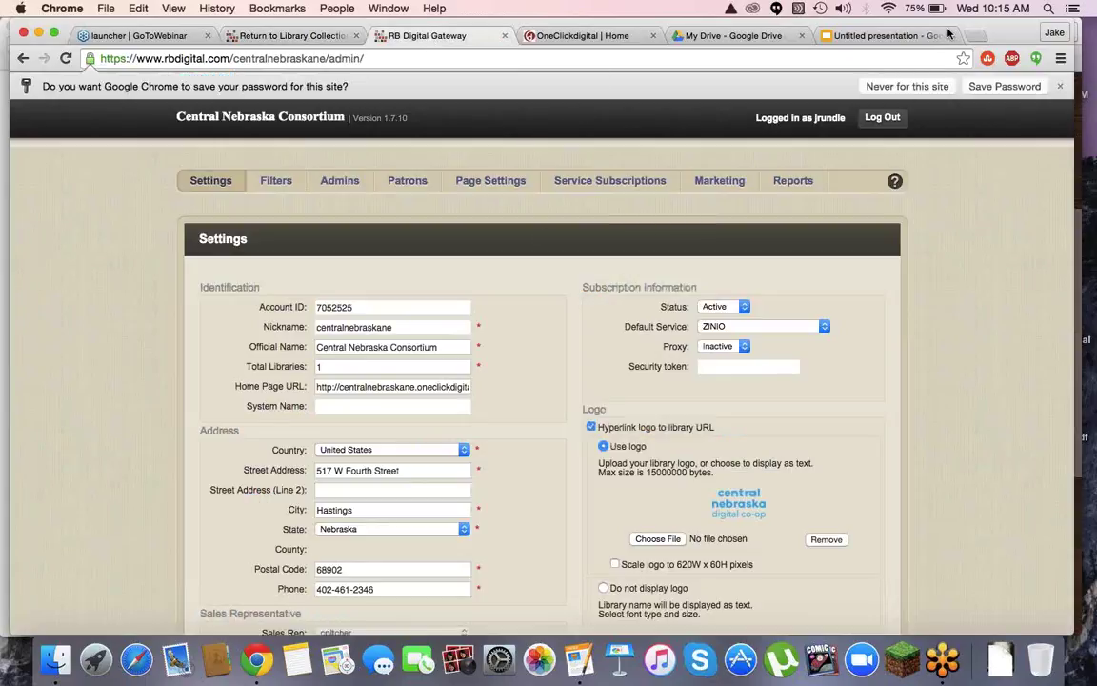
{"action": "left_click", "coordinate": [794, 181]}
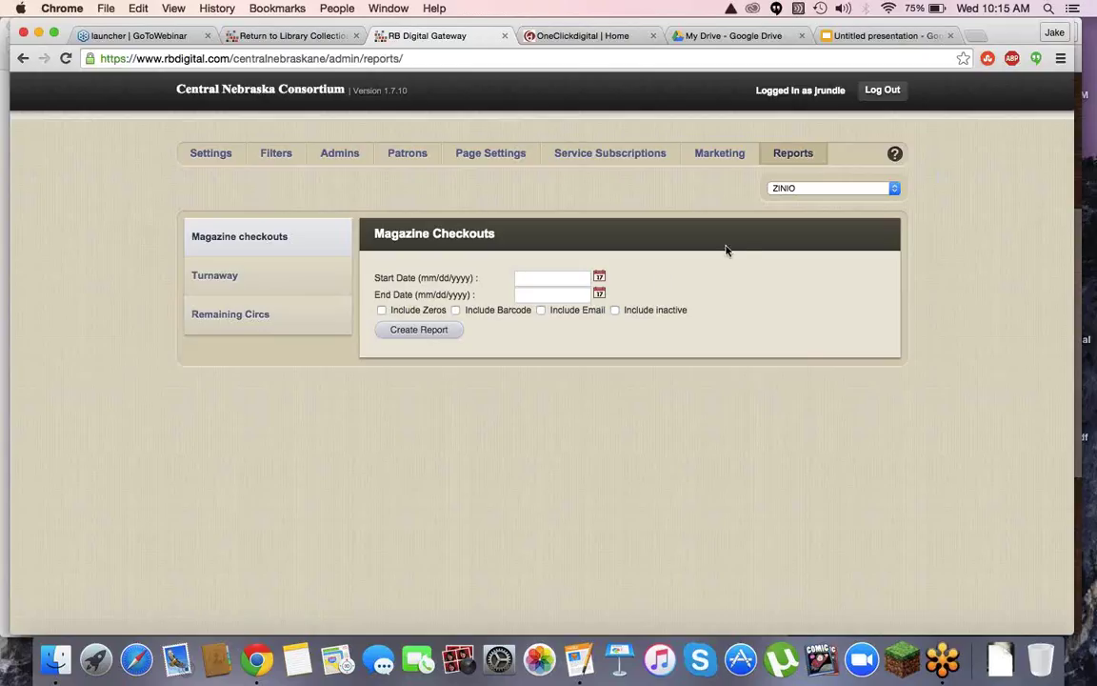
{"action": "left_click", "coordinate": [798, 189]}
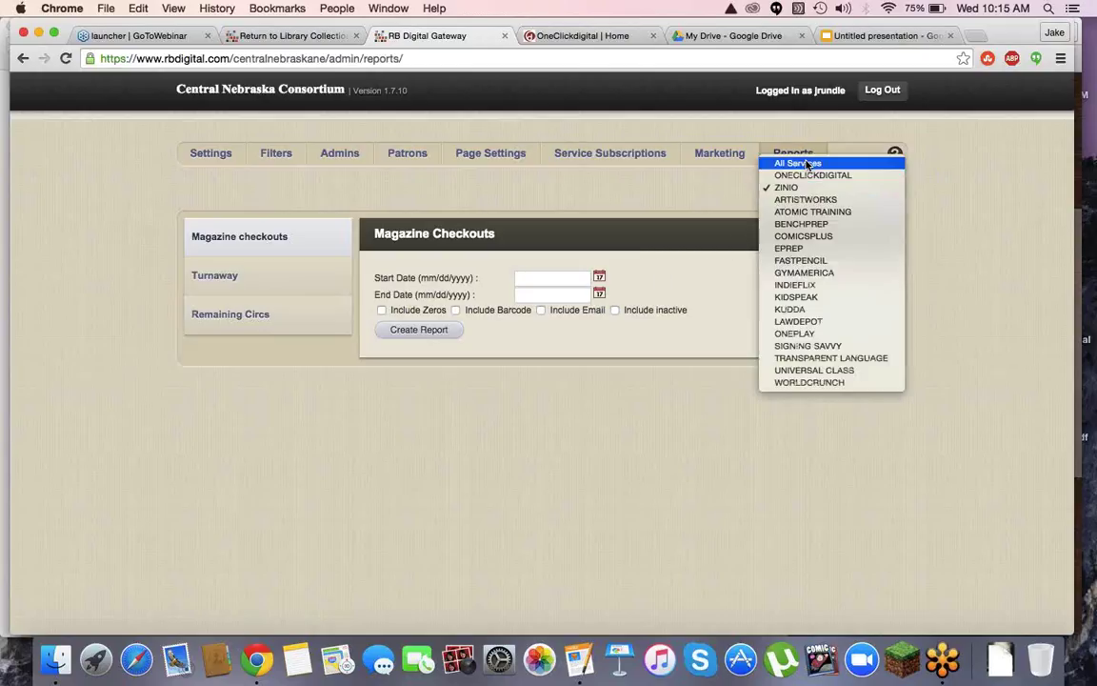
{"action": "left_click", "coordinate": [696, 187]}
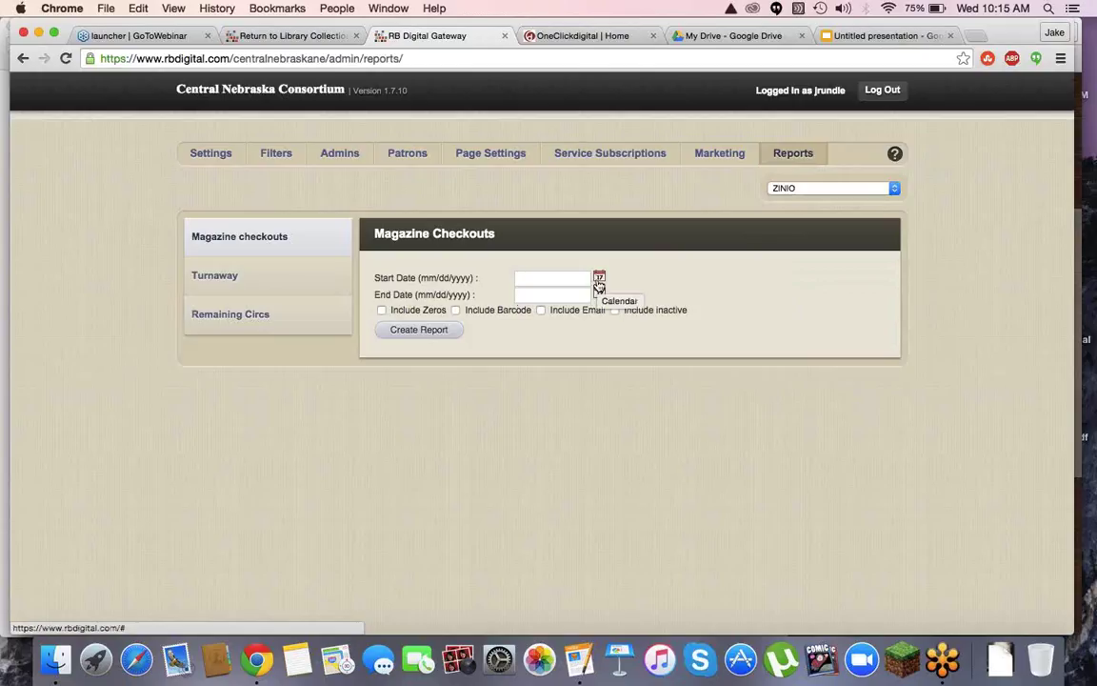
Create the Zinio checkouts report for 11/01/2015 to 12/31/2015 with patron barcodes included
{"action": "left_click", "coordinate": [599, 281]}
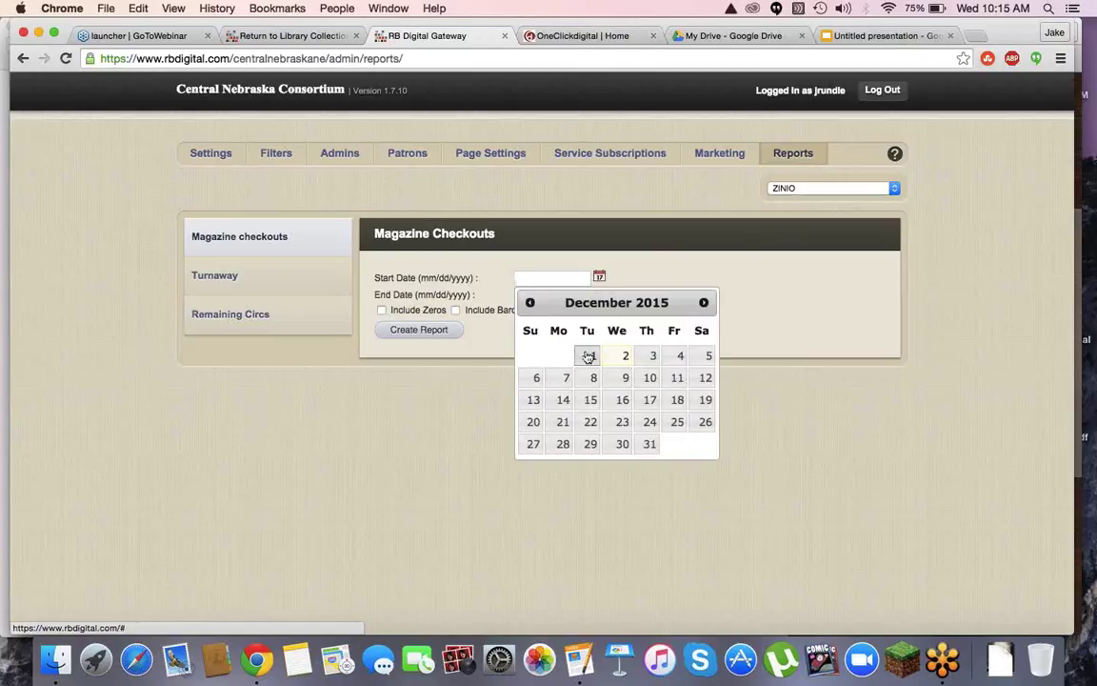
{"action": "left_click", "coordinate": [531, 305]}
{"action": "left_click", "coordinate": [539, 358]}
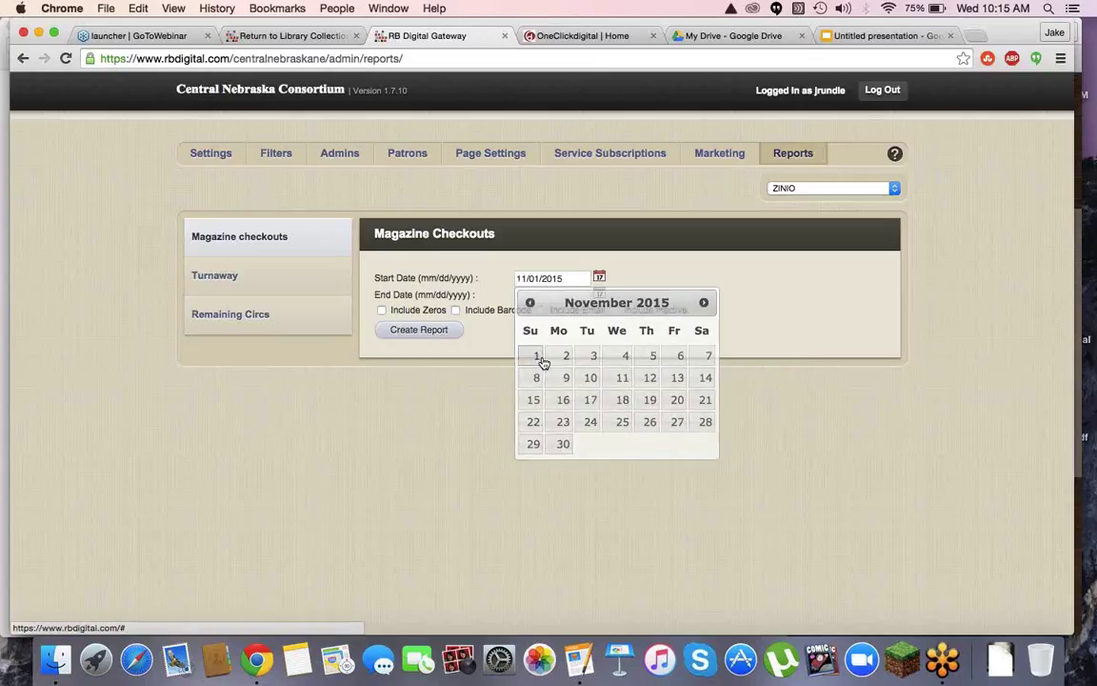
{"action": "left_click", "coordinate": [600, 295]}
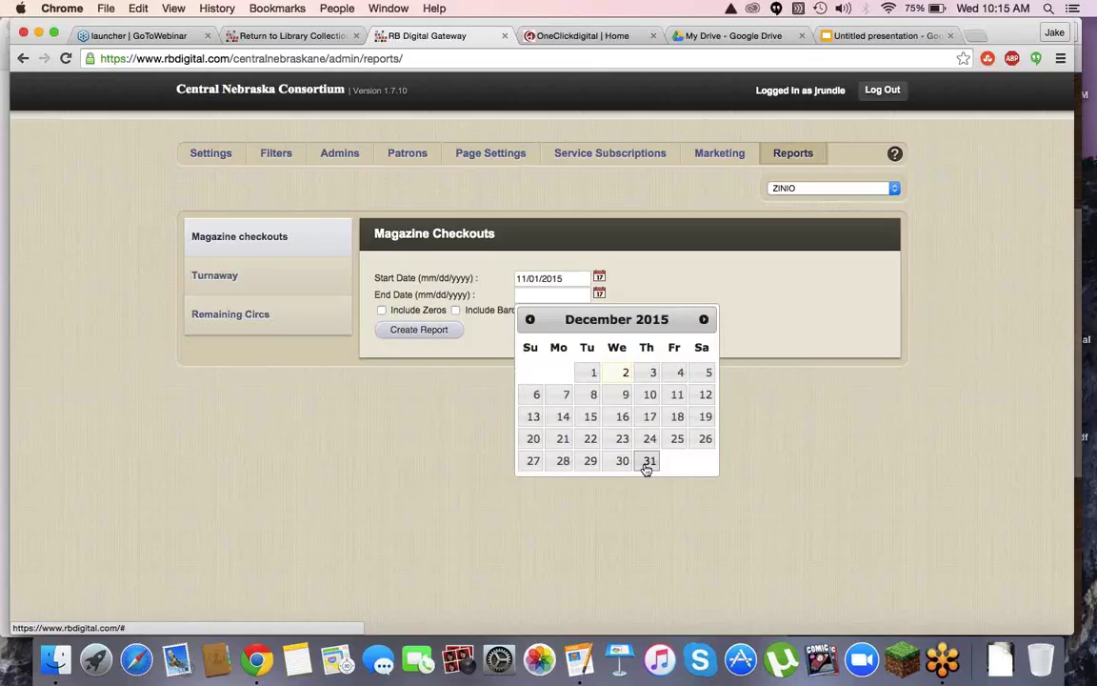
{"action": "left_click", "coordinate": [647, 463]}
{"action": "left_click", "coordinate": [456, 311]}
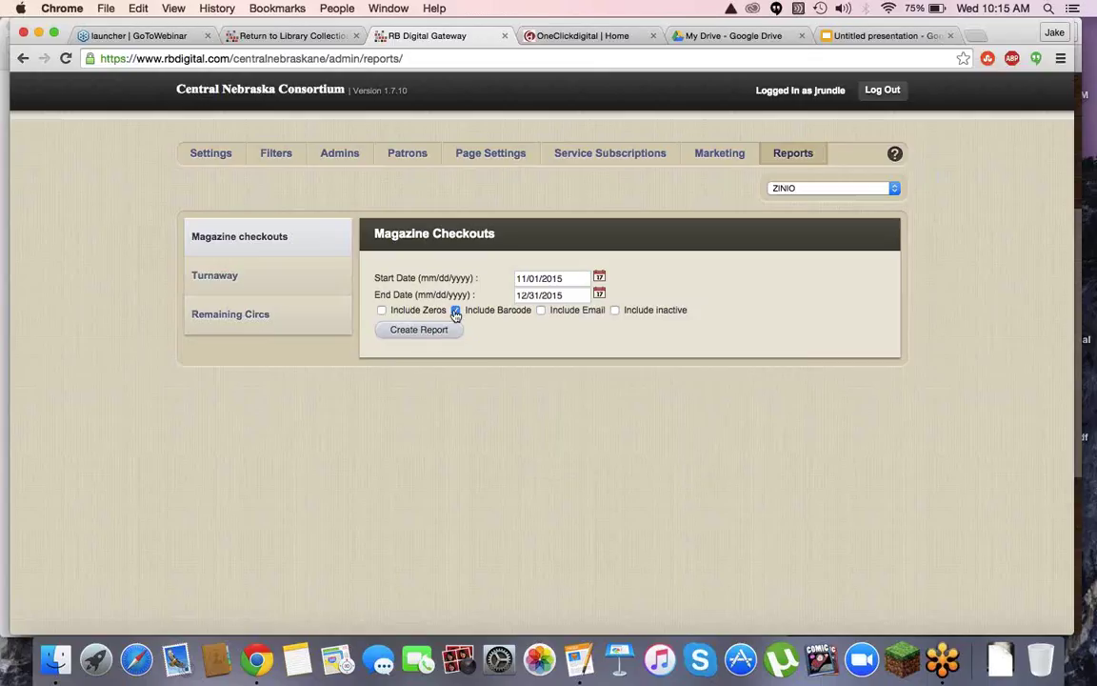
{"action": "left_click", "coordinate": [426, 333]}
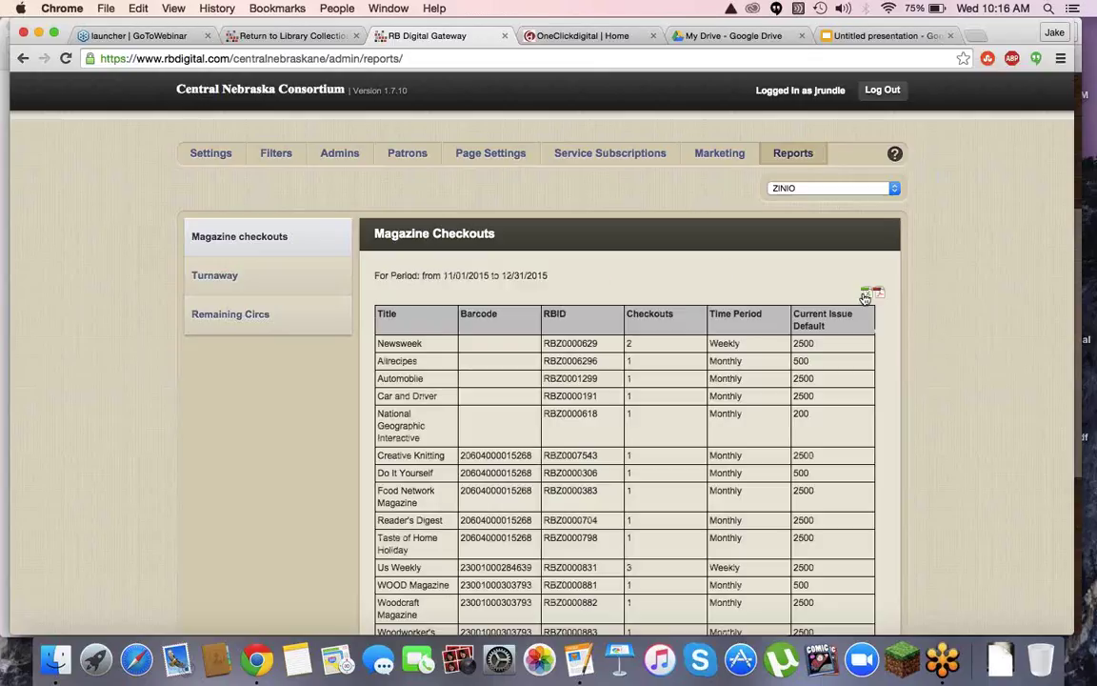
Download the checkouts report as CSV and scroll down to the 1298 total and back
{"action": "left_click", "coordinate": [865, 297]}
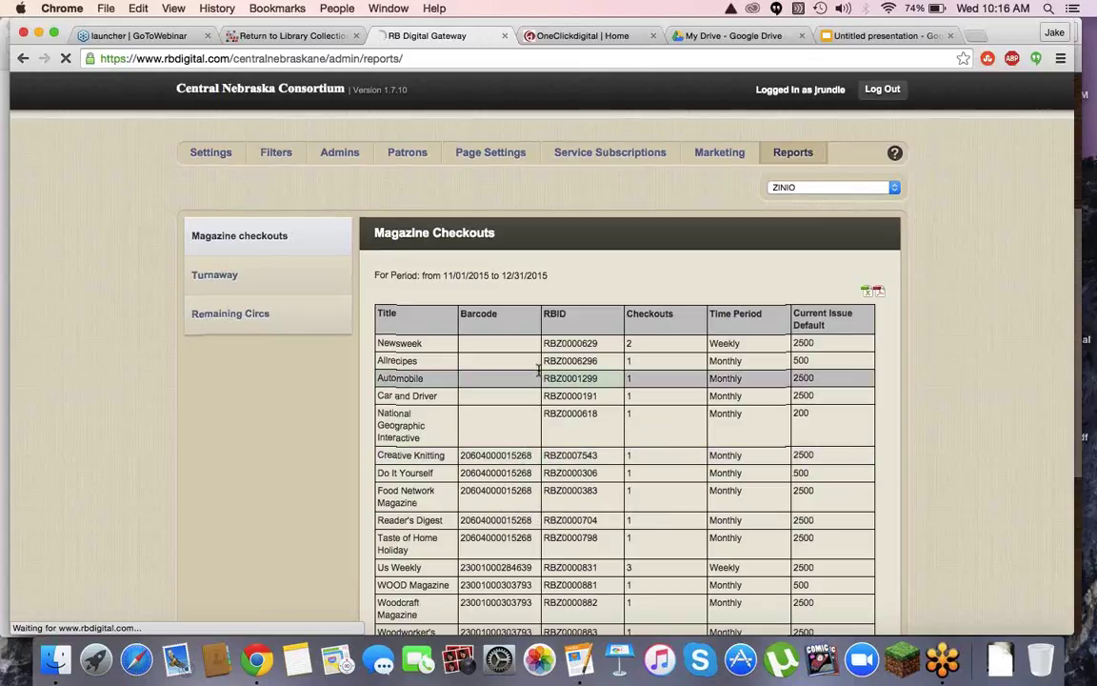
{"action": "scroll", "coordinate": [538, 370], "scroll_direction": "down", "scroll_amount": 15}
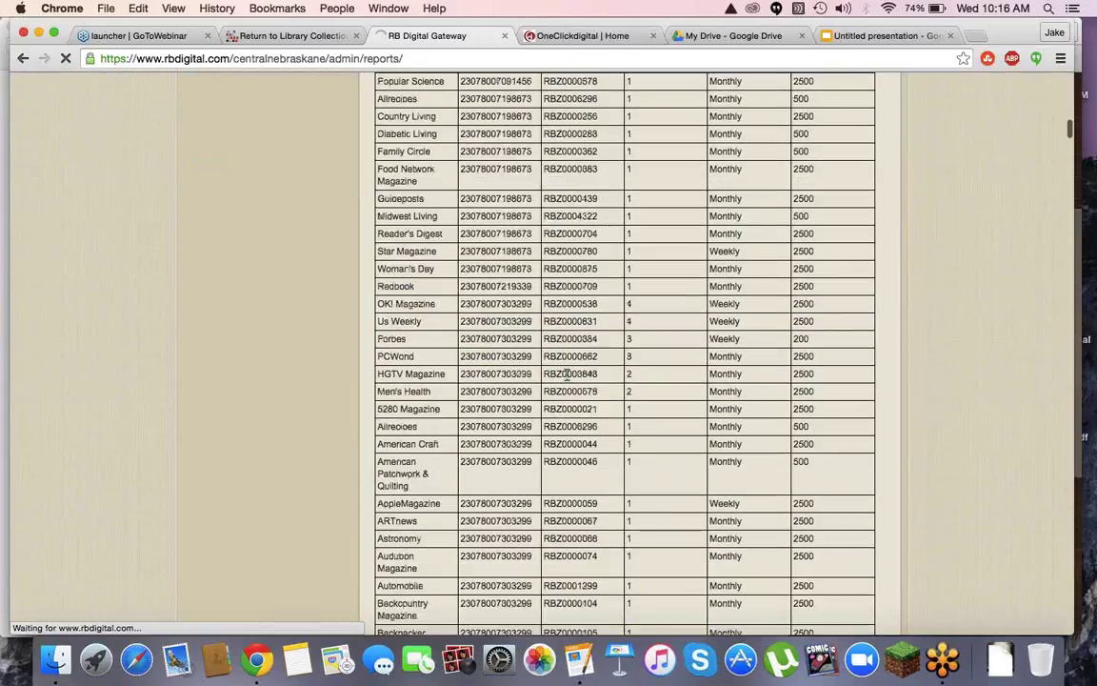
{"action": "scroll", "coordinate": [568, 375], "scroll_direction": "down", "scroll_amount": 20}
{"action": "scroll", "coordinate": [796, 484], "scroll_direction": "down", "scroll_amount": 10}
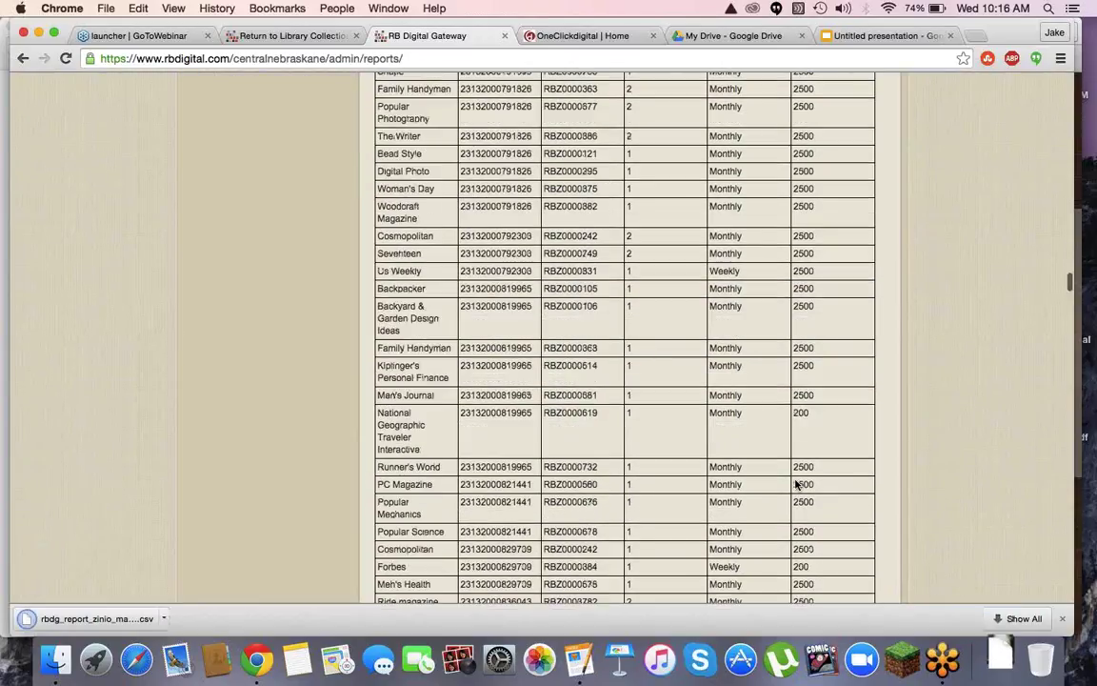
{"action": "scroll", "coordinate": [796, 484], "scroll_direction": "down", "scroll_amount": 20}
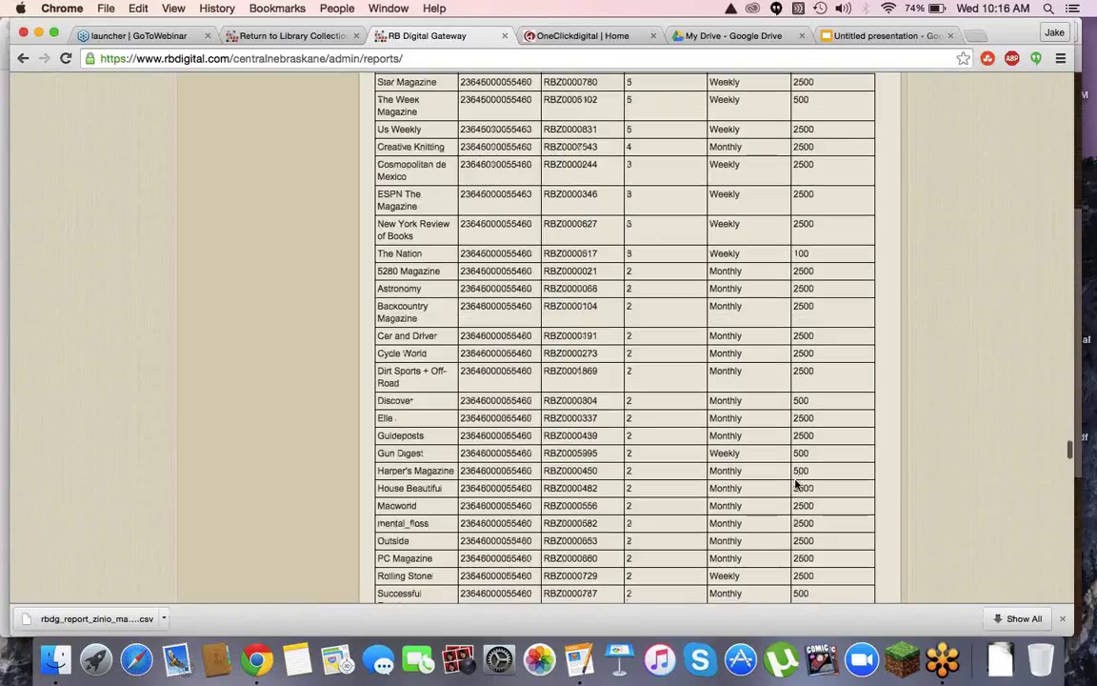
{"action": "scroll", "coordinate": [796, 484], "scroll_direction": "down", "scroll_amount": 15}
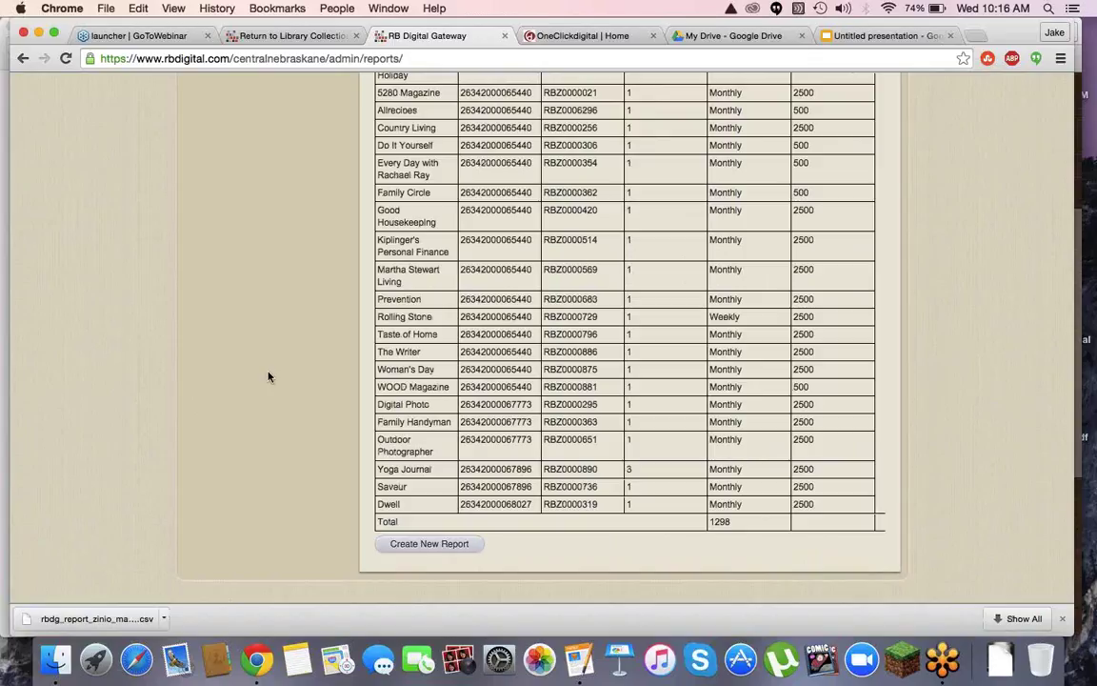
{"action": "scroll", "coordinate": [268, 377], "scroll_direction": "up", "scroll_amount": 15}
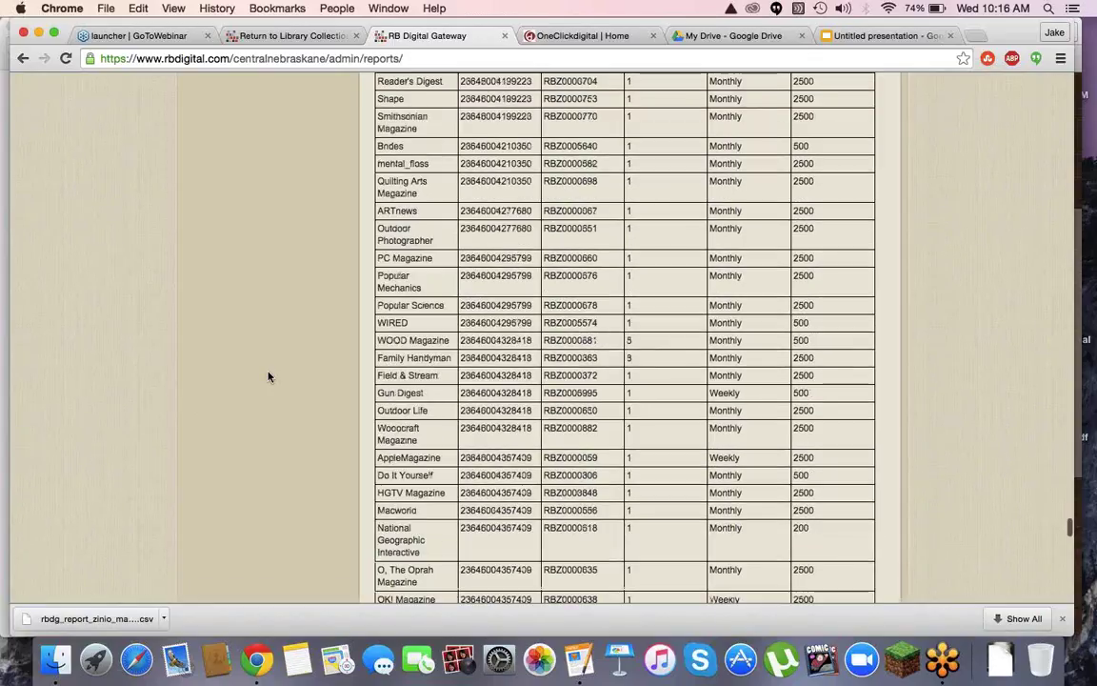
{"action": "scroll", "coordinate": [269, 378], "scroll_direction": "up", "scroll_amount": 15}
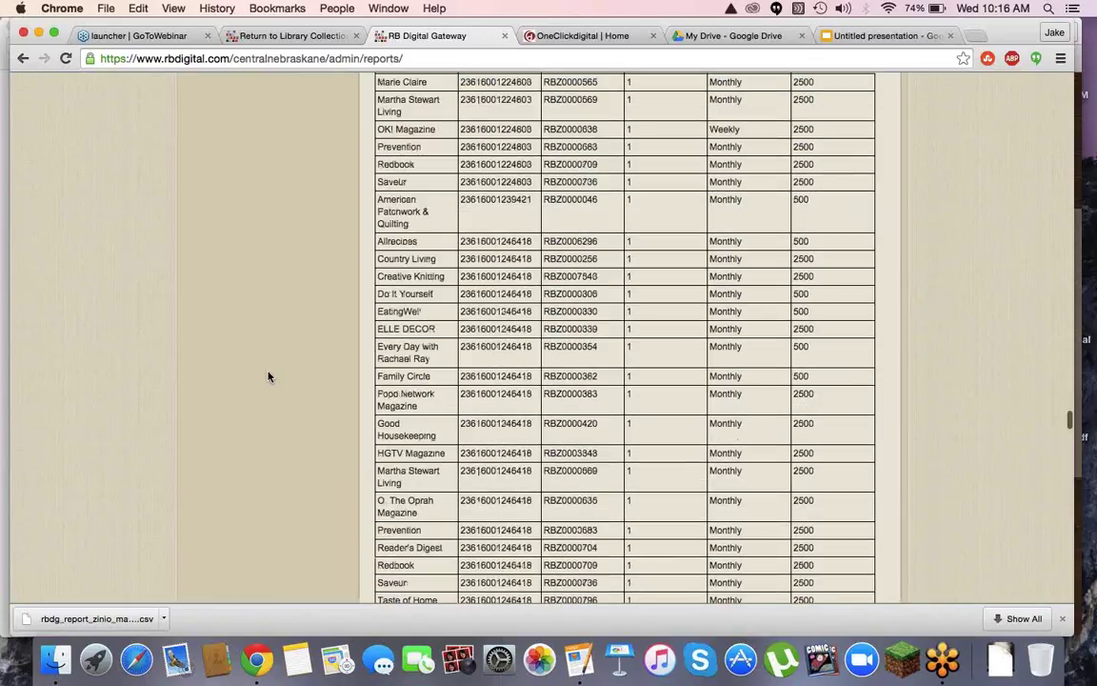
{"action": "scroll", "coordinate": [268, 377], "scroll_direction": "up", "scroll_amount": 15}
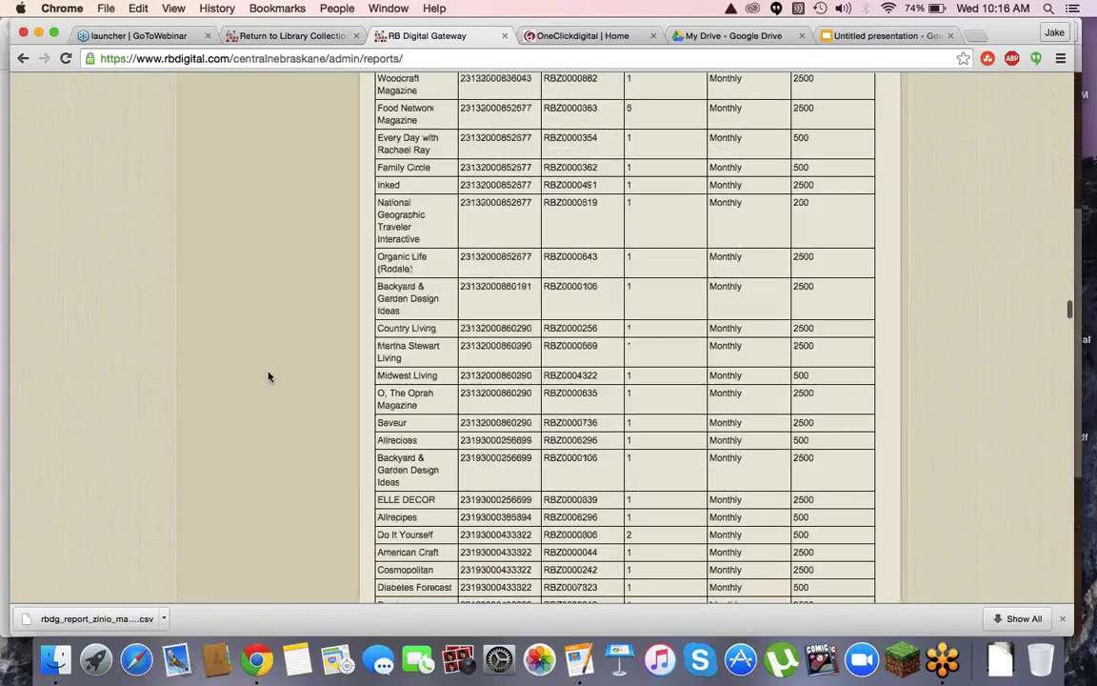
{"action": "scroll", "coordinate": [268, 377], "scroll_direction": "up", "scroll_amount": 15}
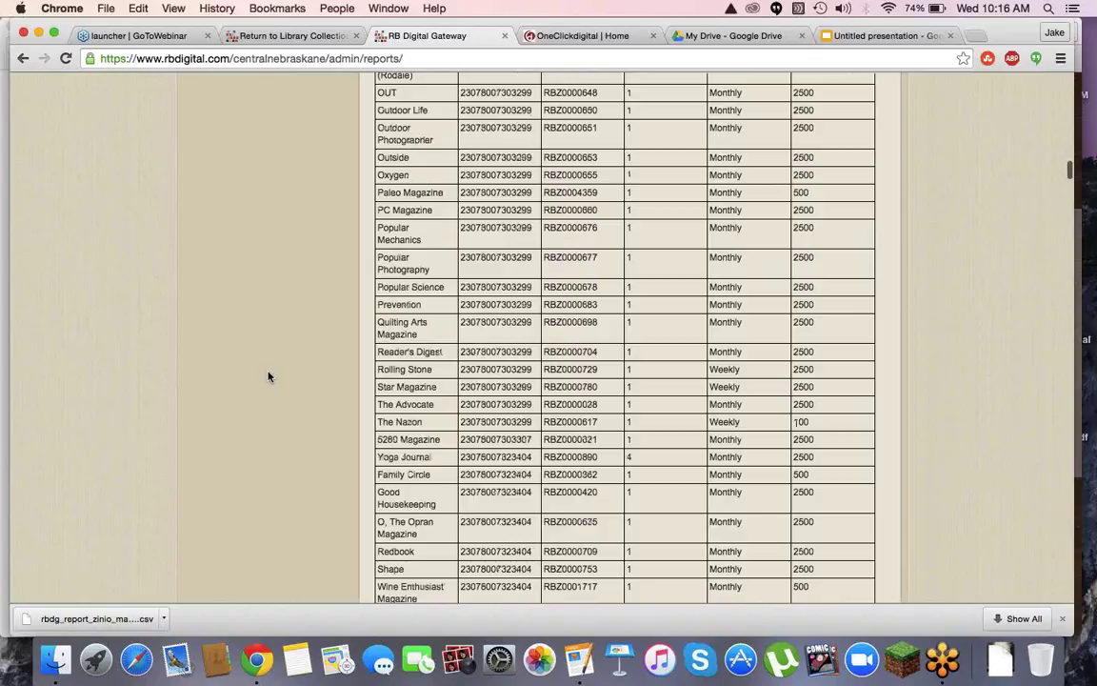
{"action": "scroll", "coordinate": [269, 377], "scroll_direction": "up", "scroll_amount": 10}
View the Barcode, HTTP Referrer and IP filtering pages under Filters, then the Admins list
{"action": "left_click", "coordinate": [279, 152]}
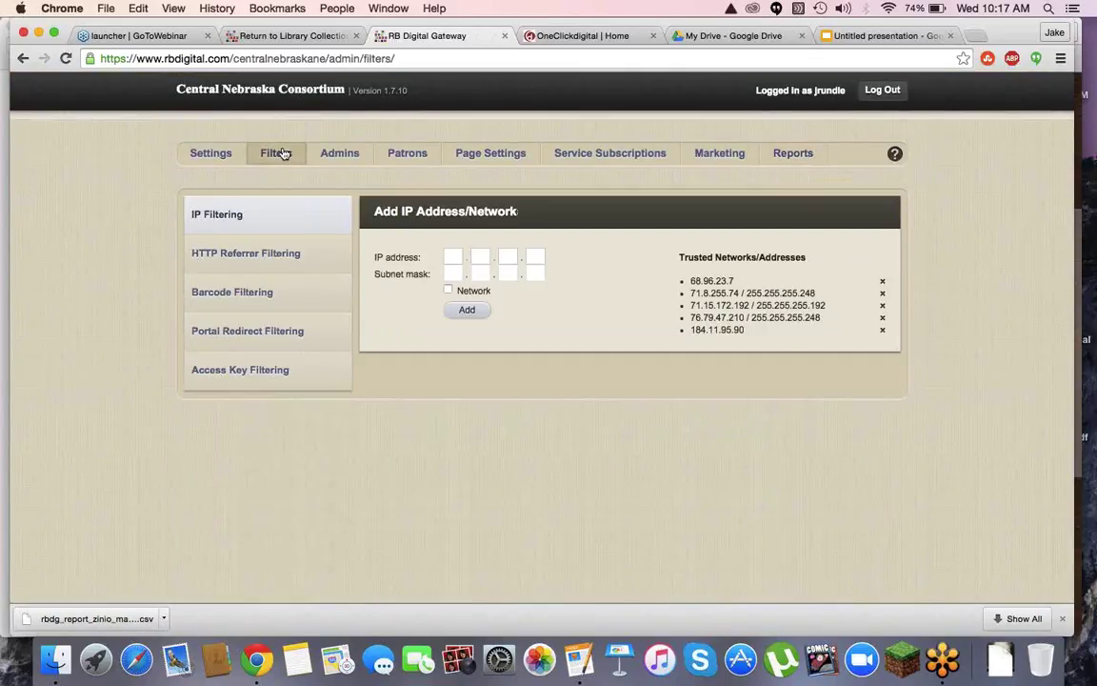
{"action": "right_click", "coordinate": [228, 294]}
{"action": "left_click", "coordinate": [227, 295]}
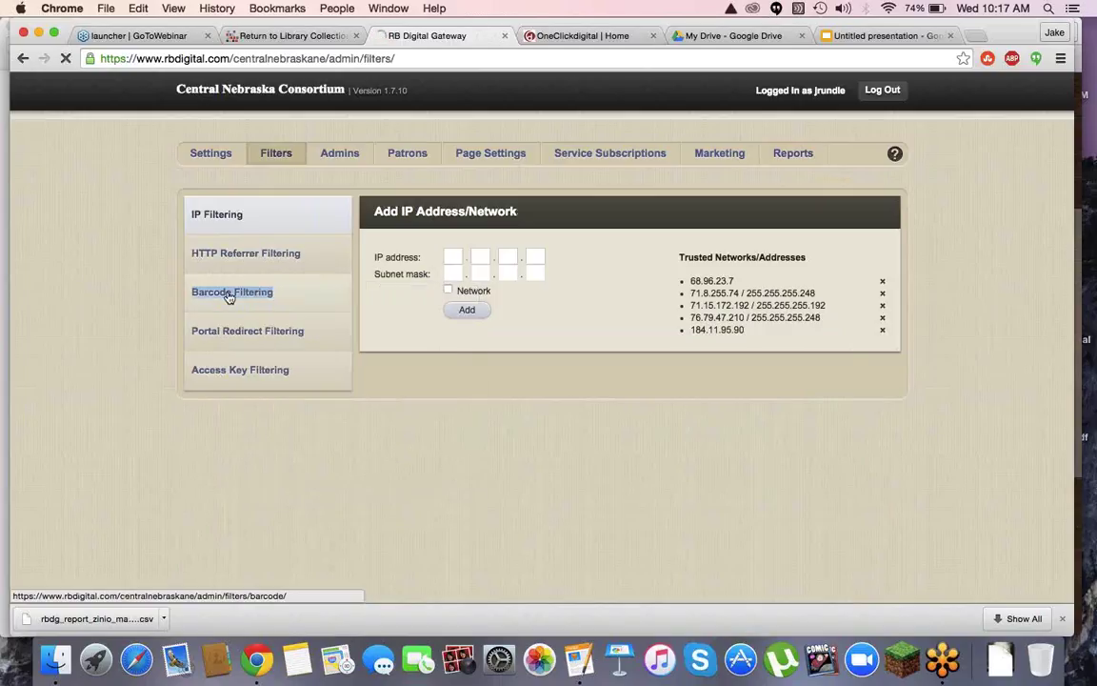
{"action": "left_click", "coordinate": [228, 294]}
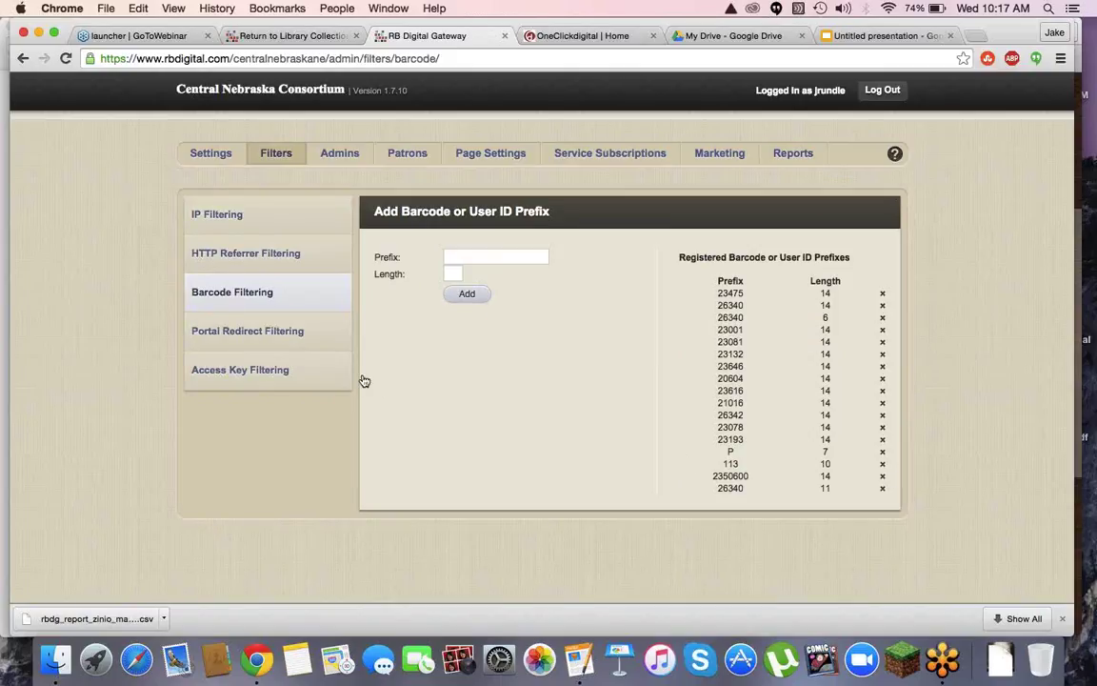
{"action": "left_click", "coordinate": [247, 263]}
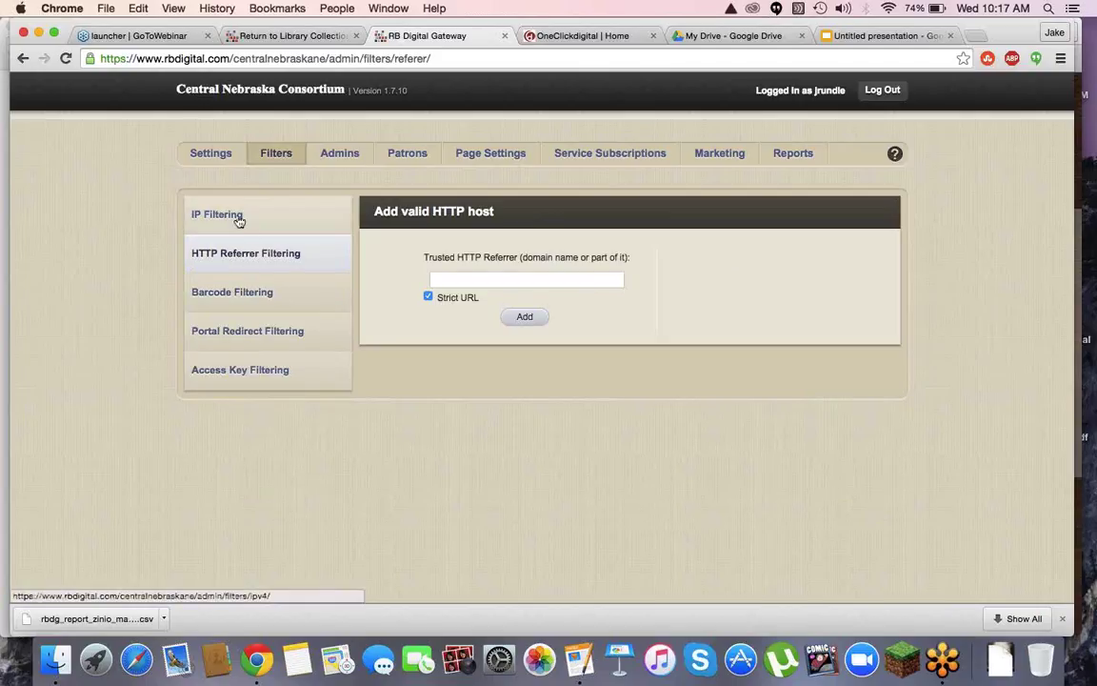
{"action": "left_click", "coordinate": [238, 218]}
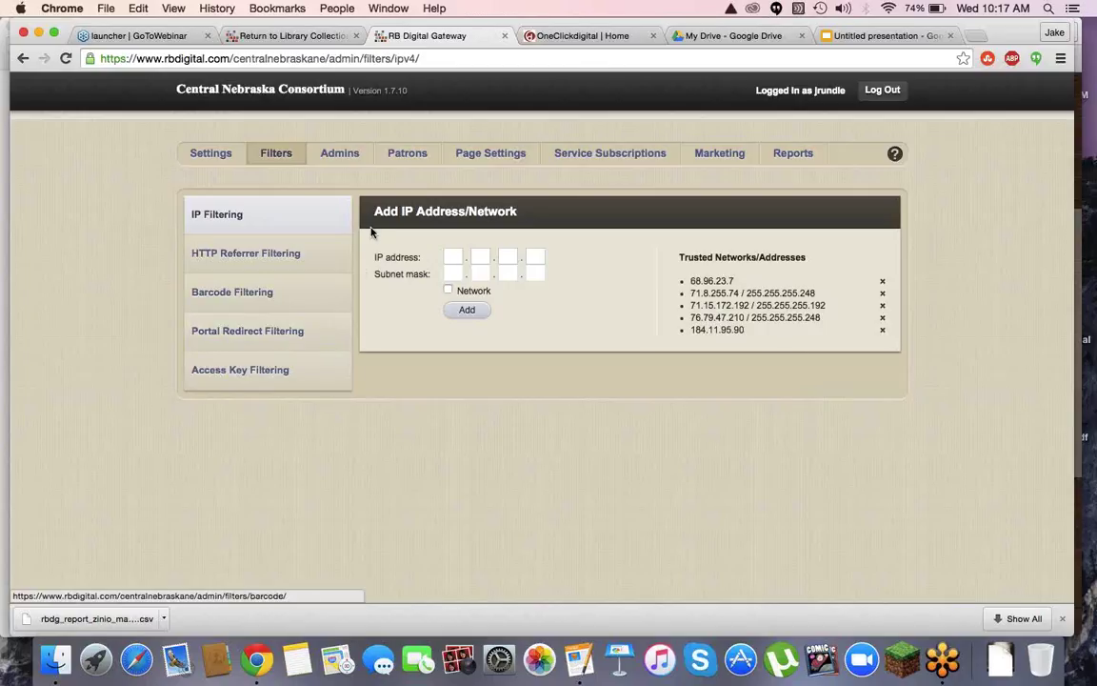
{"action": "left_click", "coordinate": [341, 157]}
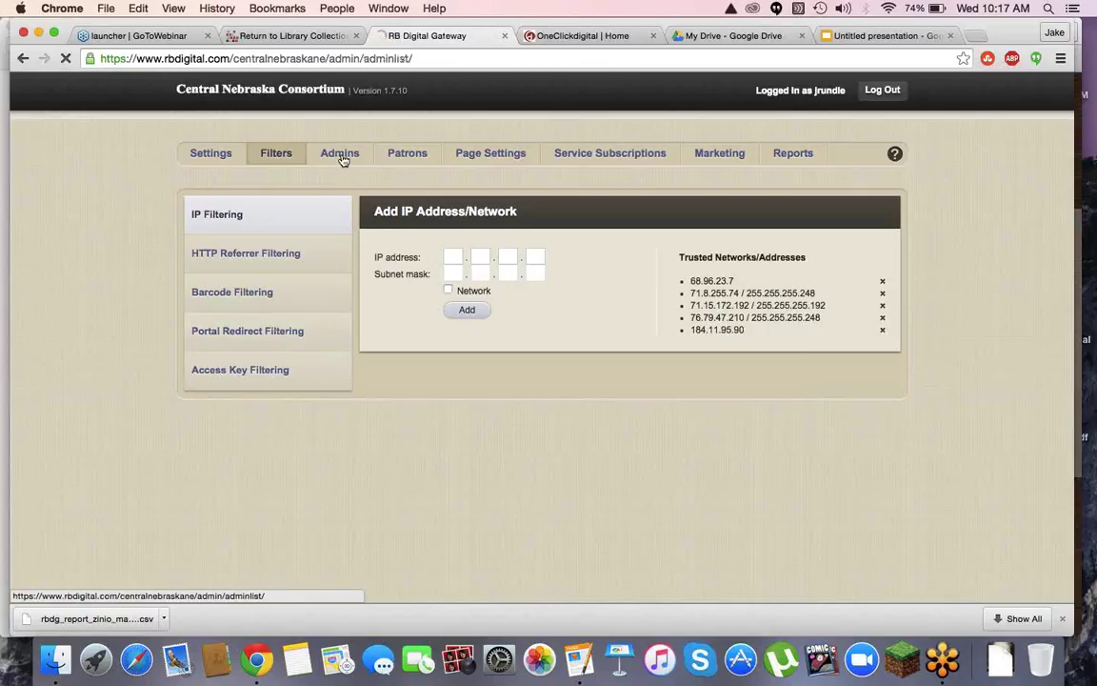
From Page Settings' Marketing files, download 'Zinio for Libraries Marketing Site Link.docx'
{"action": "left_click", "coordinate": [467, 153]}
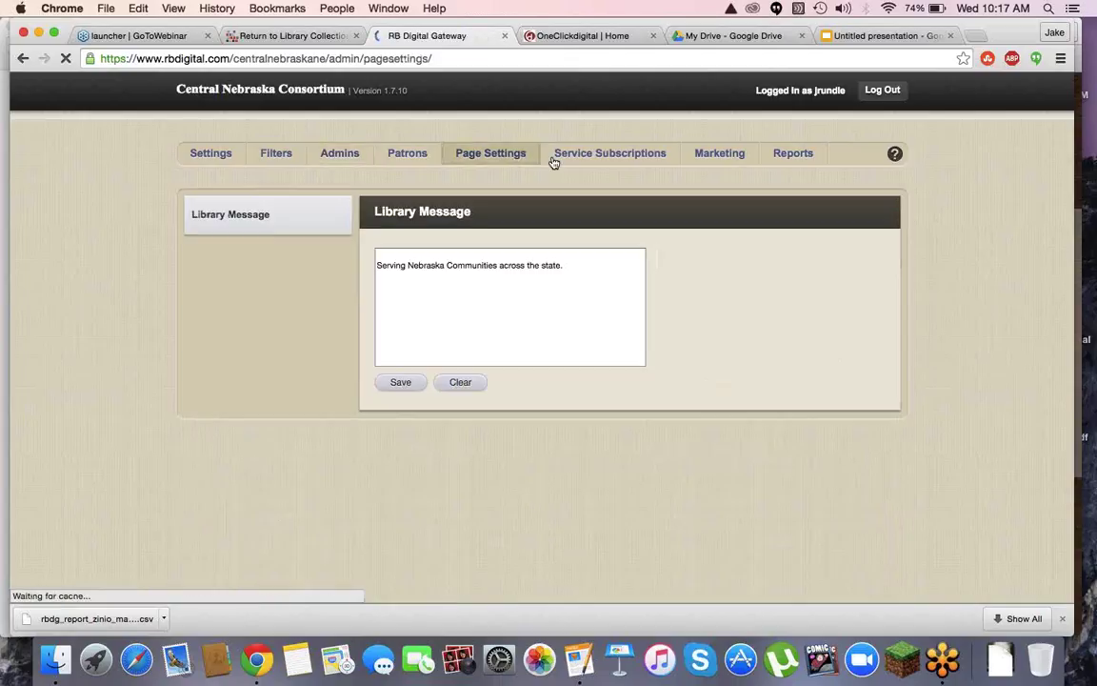
{"action": "left_click", "coordinate": [717, 156]}
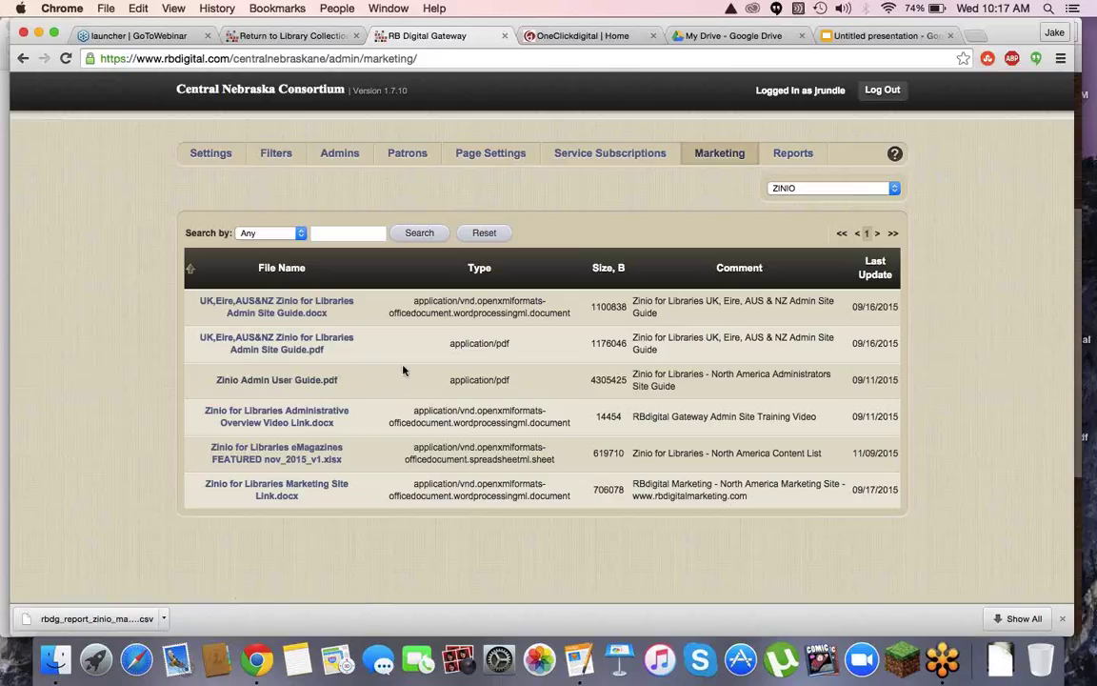
{"action": "left_click", "coordinate": [284, 494]}
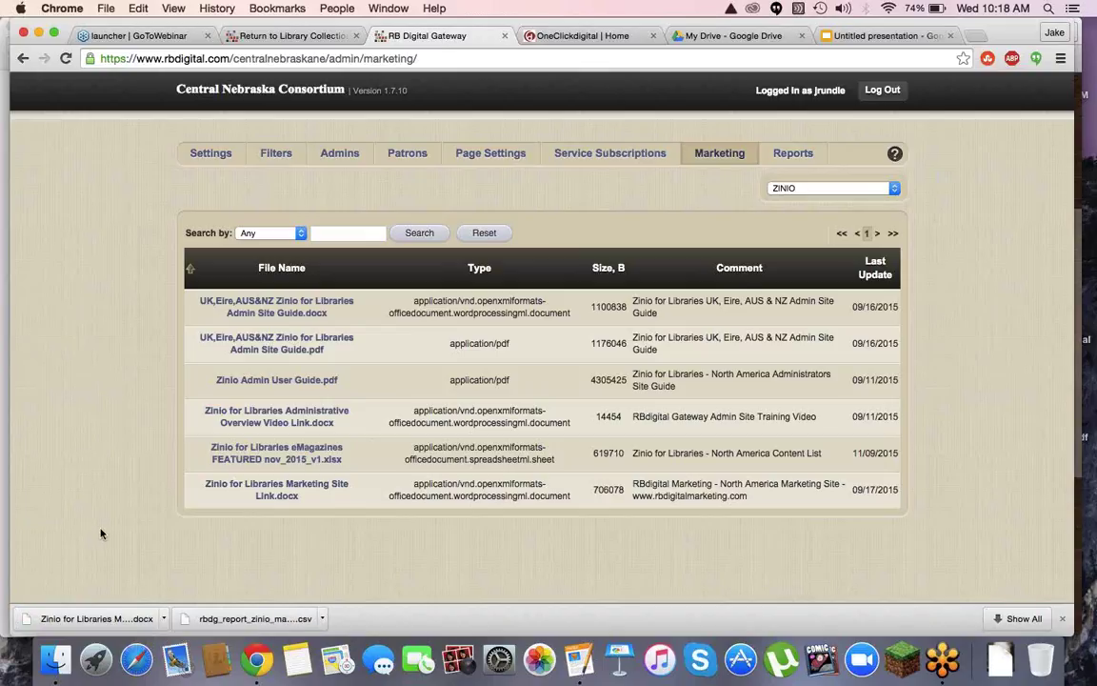
Open the ZINIO subscription's Collection Manager under Service Subscriptions and scroll the titles table
{"action": "left_click", "coordinate": [606, 157]}
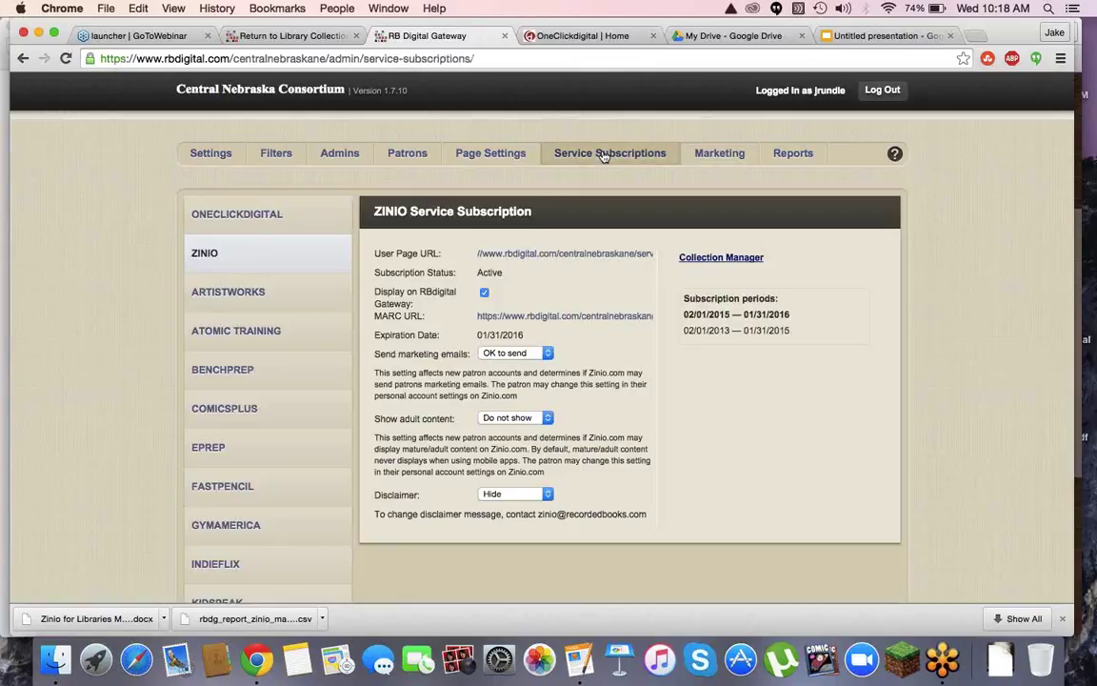
{"action": "left_click", "coordinate": [715, 259]}
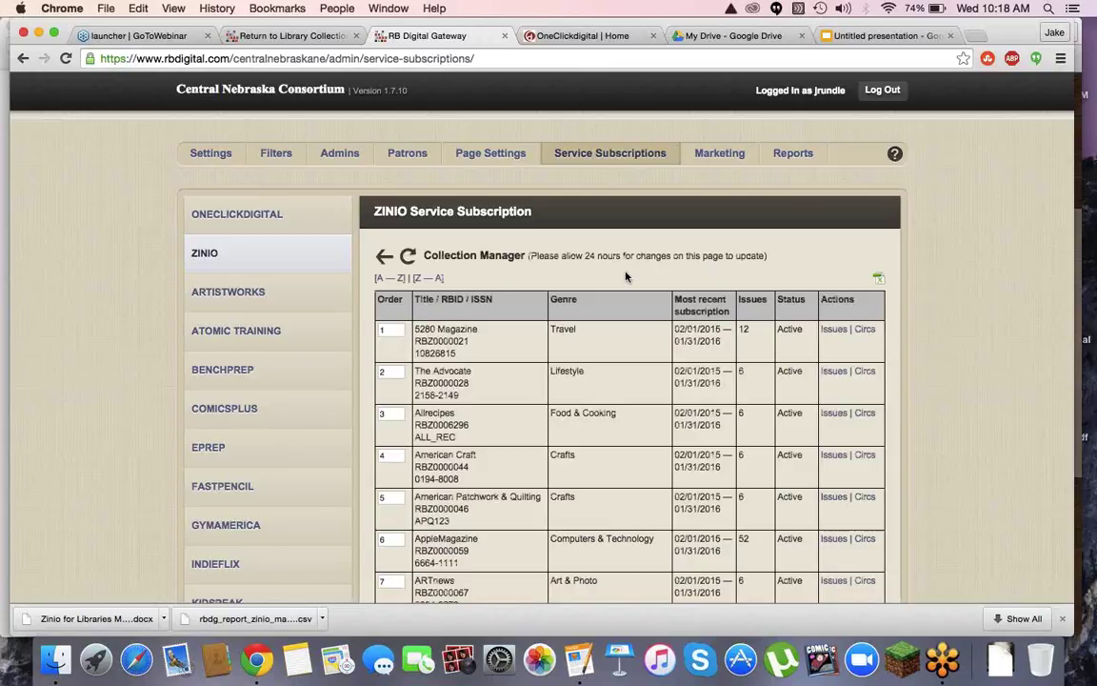
{"action": "scroll", "coordinate": [533, 285], "scroll_direction": "down", "scroll_amount": 1}
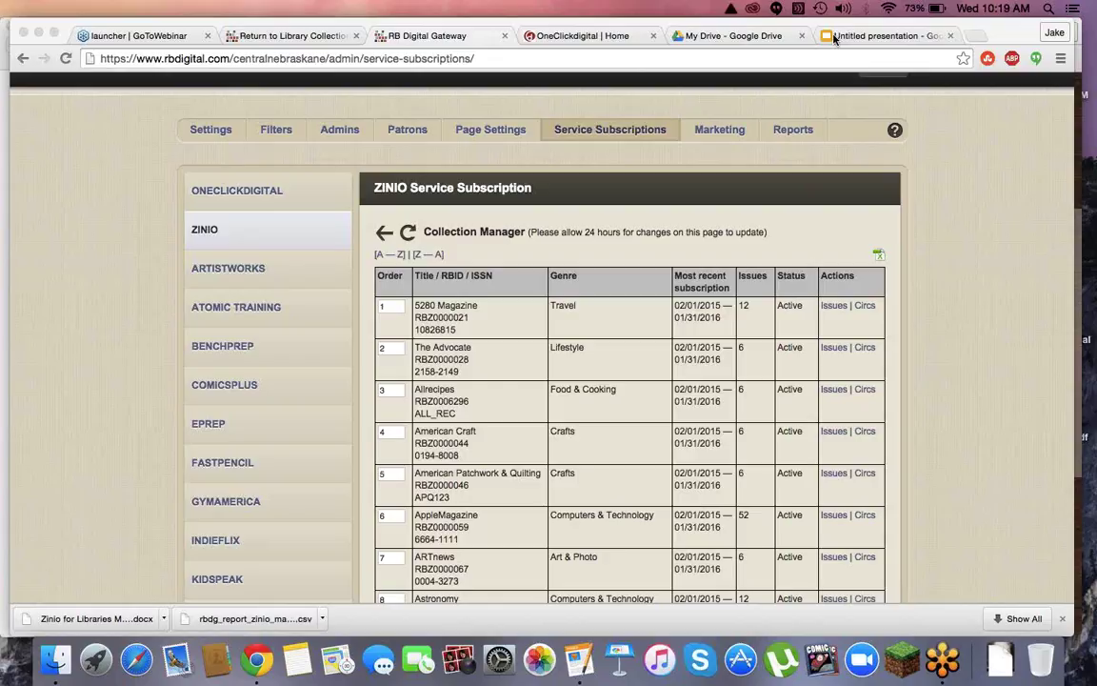
Go to the OneClickdigital Home tab showing Featured eAudio titles
{"action": "left_click", "coordinate": [566, 36]}
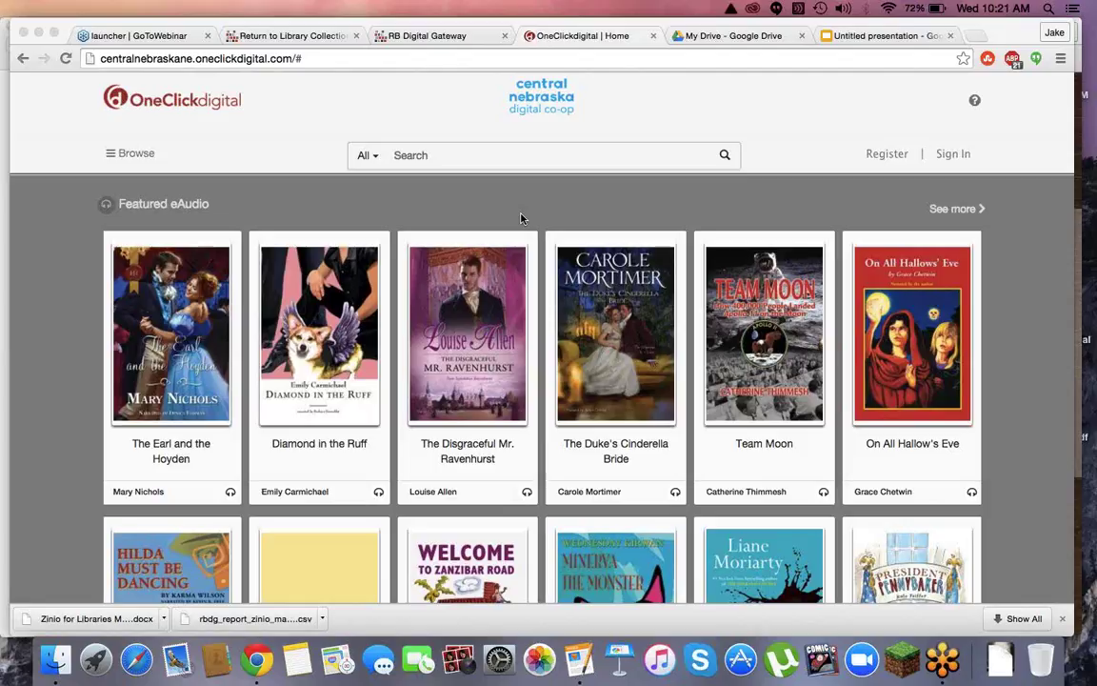
Search the catalogue for 'grey' and open the Grey eAudio title page
{"action": "left_click", "coordinate": [473, 176]}
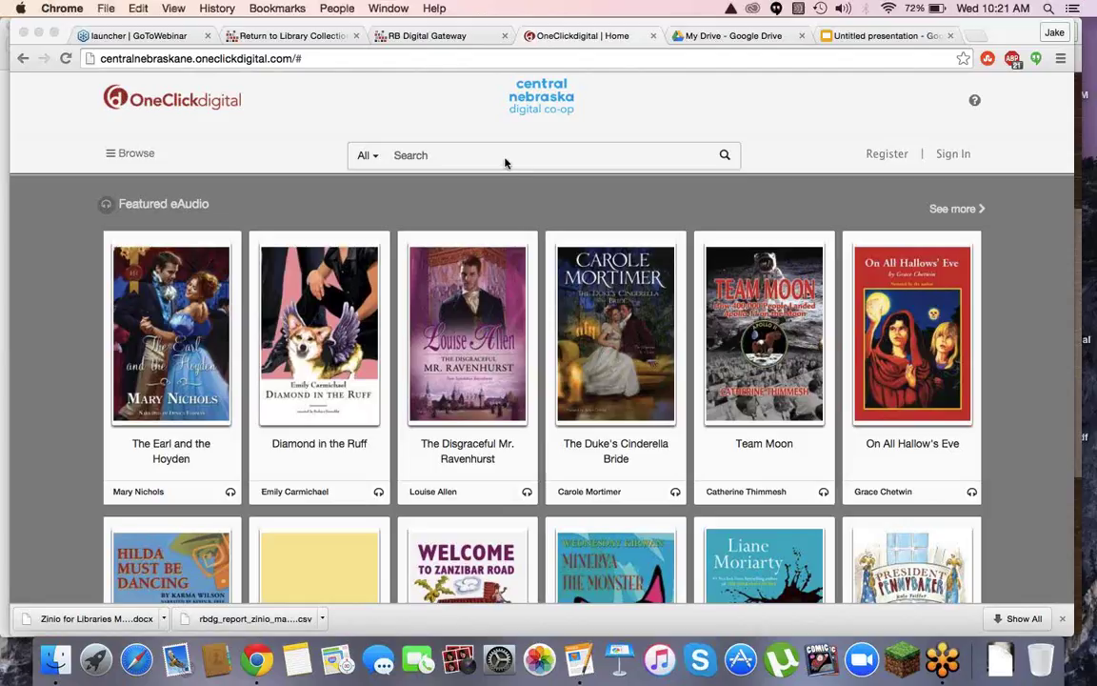
{"action": "left_click", "coordinate": [444, 154]}
{"action": "type", "text": "grey"}
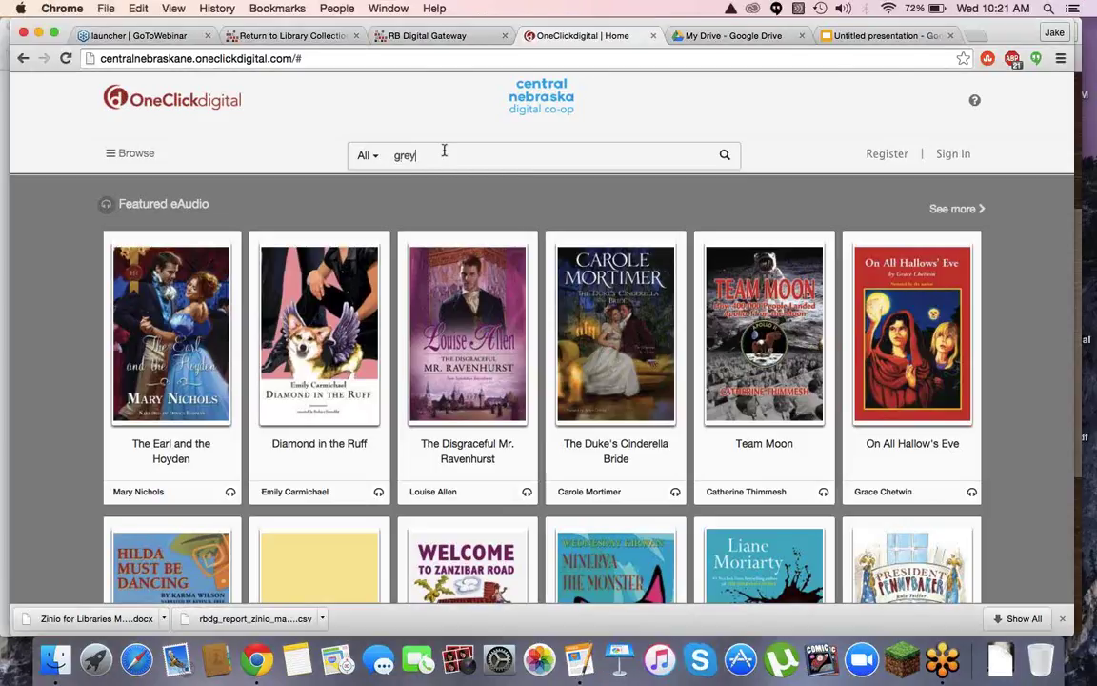
{"action": "key", "text": "Return"}
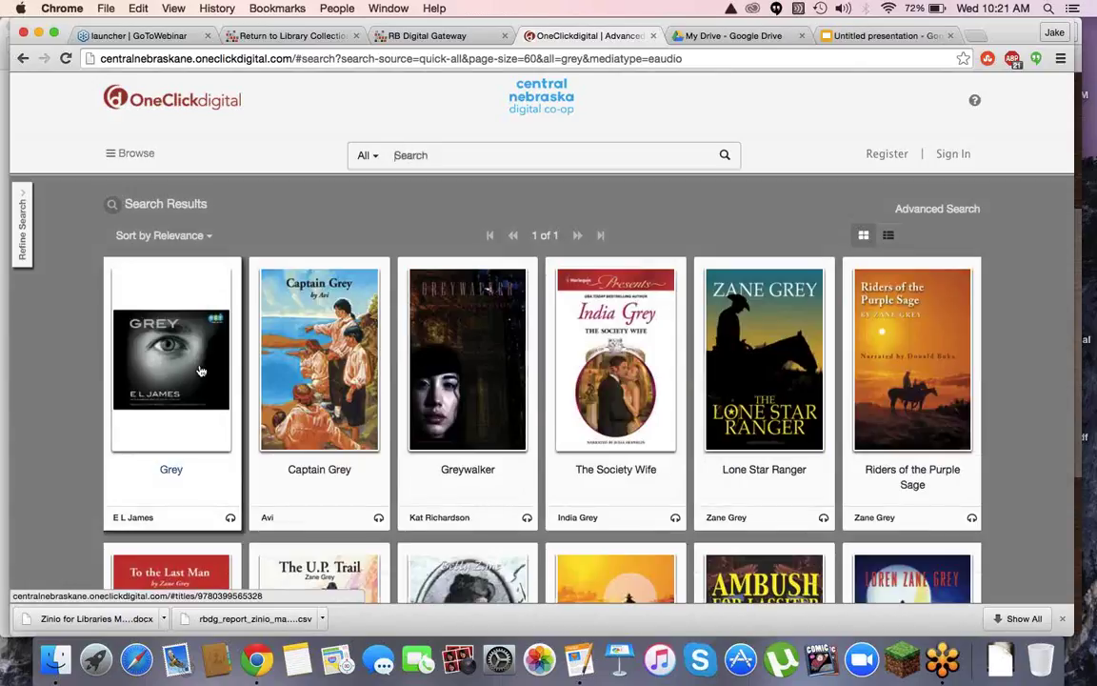
{"action": "left_click", "coordinate": [163, 473]}
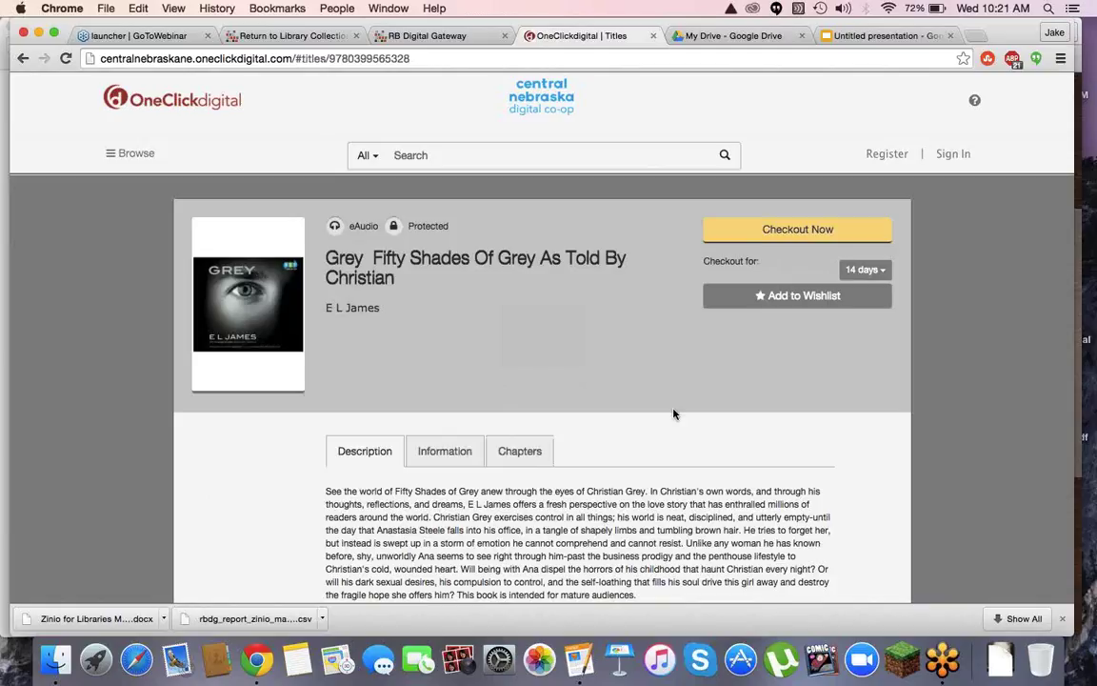
Check the checkout period options, leaving it at 14 days
{"action": "scroll", "coordinate": [674, 412], "scroll_direction": "down", "scroll_amount": 5}
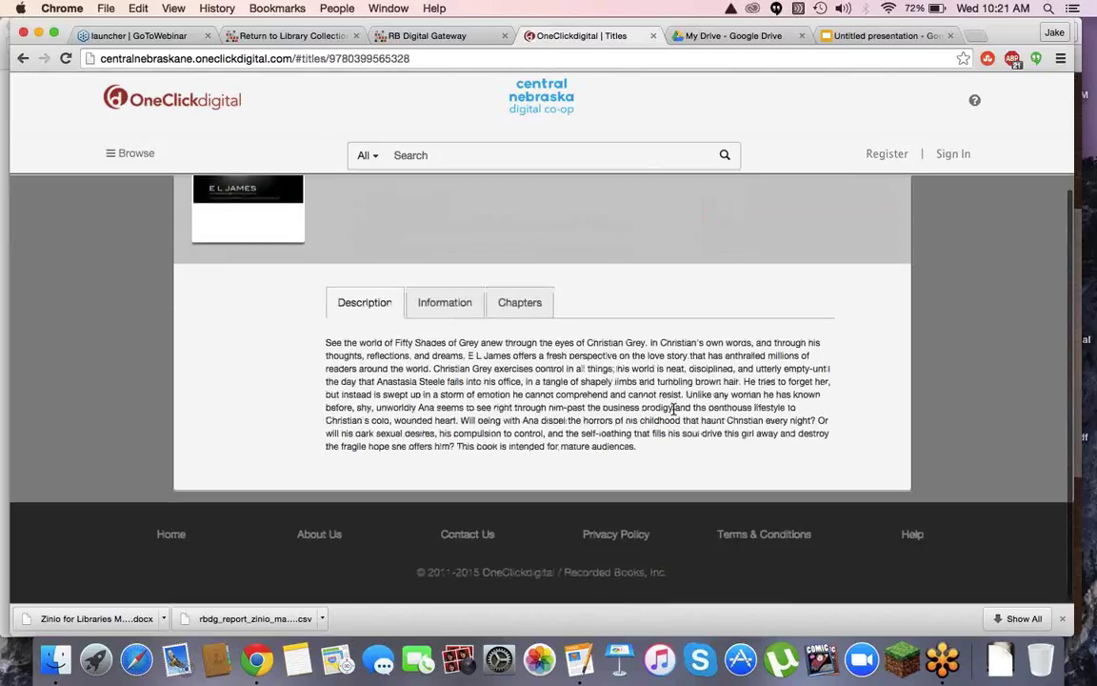
{"action": "scroll", "coordinate": [686, 400], "scroll_direction": "up", "scroll_amount": 5}
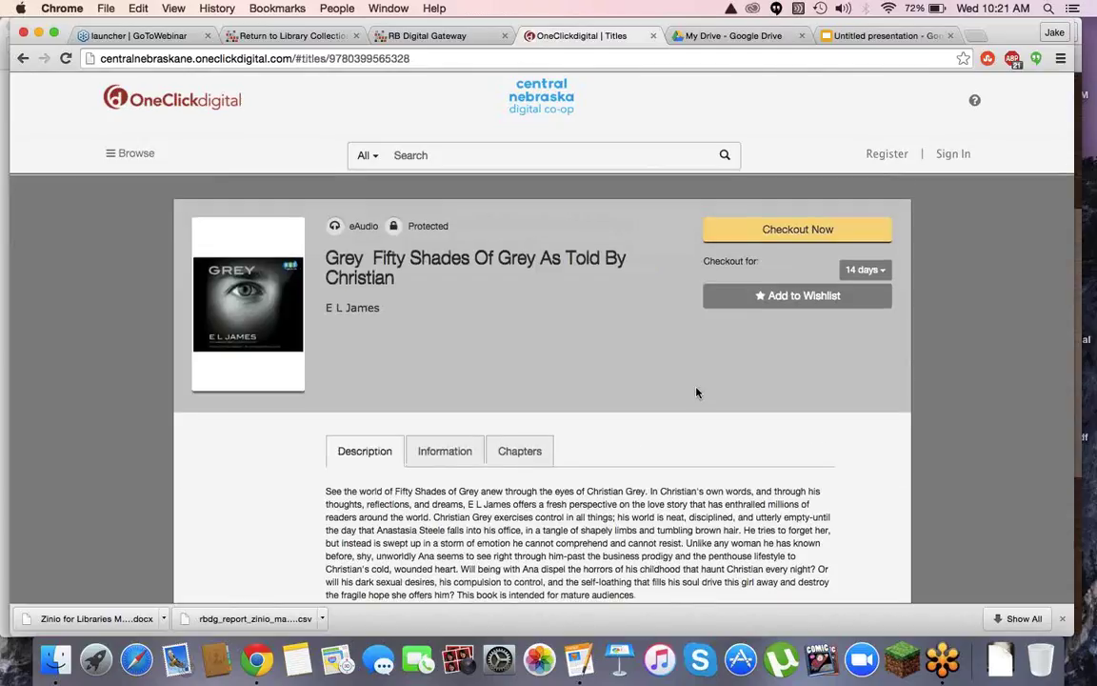
{"action": "left_click", "coordinate": [864, 270]}
{"action": "scroll", "coordinate": [866, 347], "scroll_direction": "down", "scroll_amount": 8}
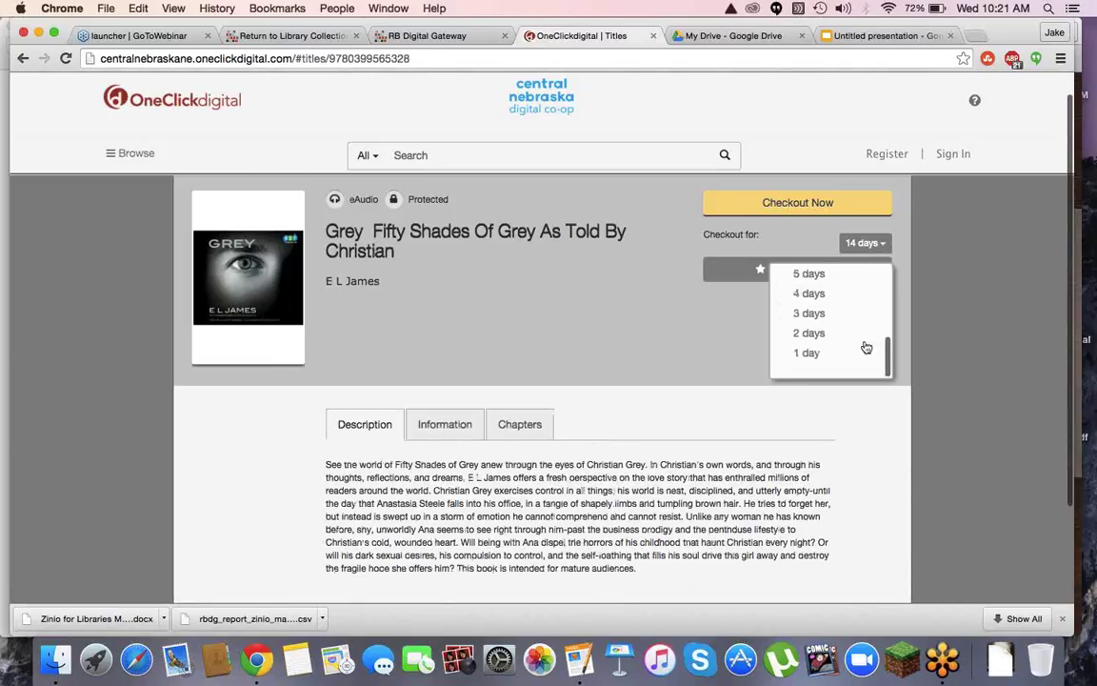
{"action": "scroll", "coordinate": [865, 345], "scroll_direction": "up", "scroll_amount": 8}
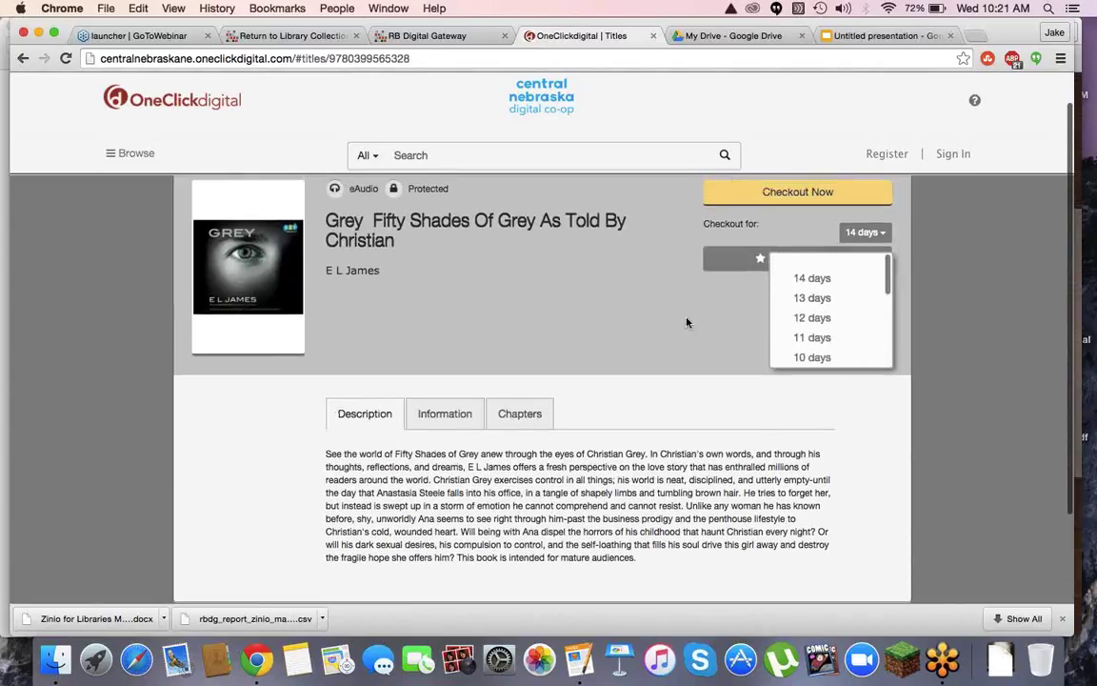
{"action": "left_click", "coordinate": [687, 323]}
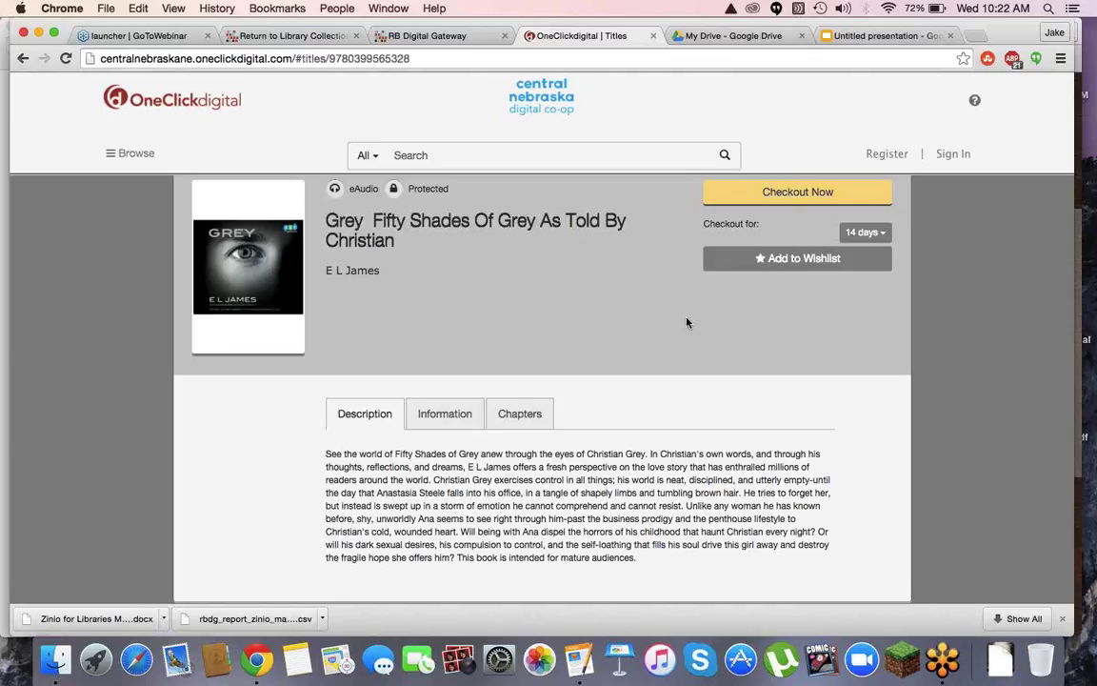
{"action": "left_click", "coordinate": [131, 157]}
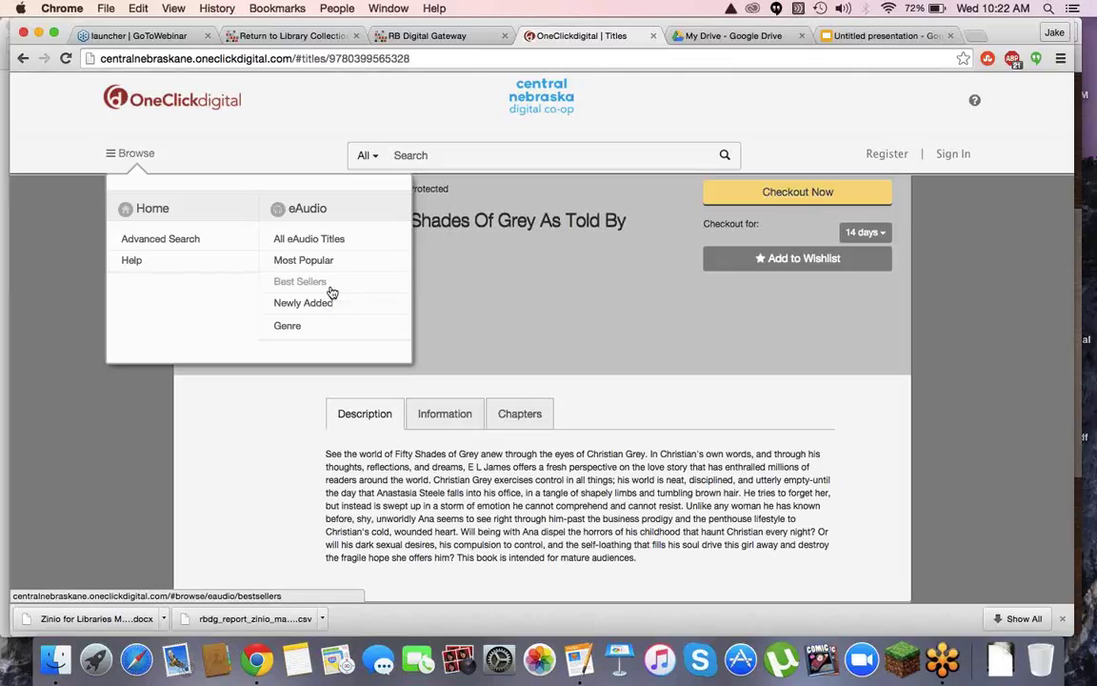
{"action": "left_click", "coordinate": [288, 326]}
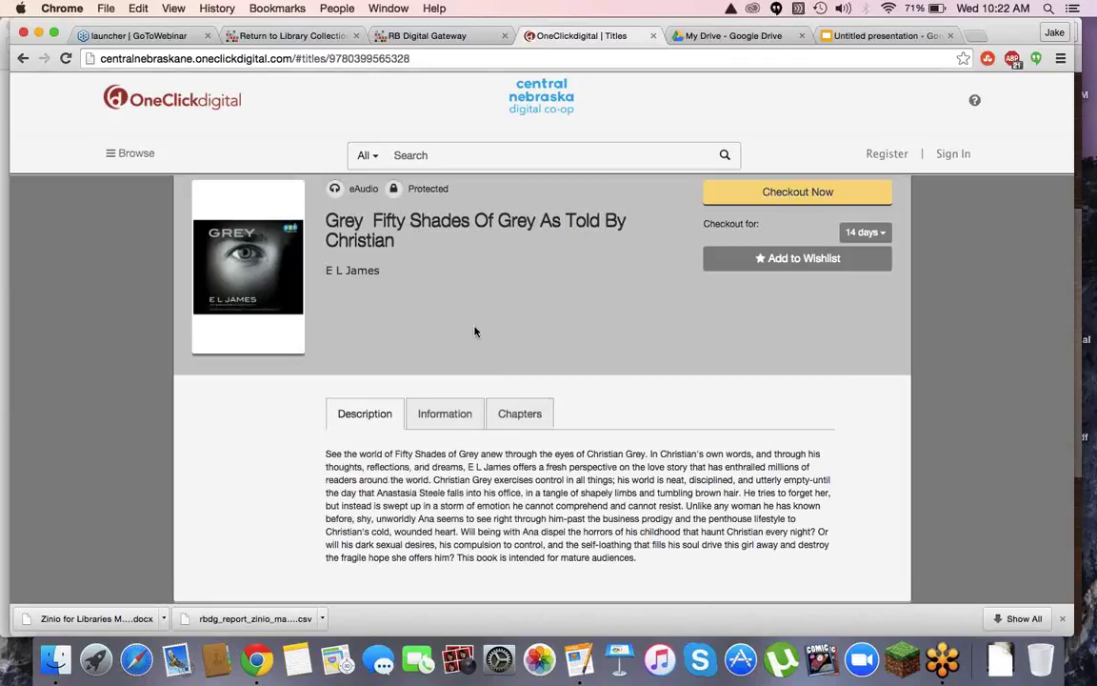
{"action": "scroll", "coordinate": [475, 332], "scroll_direction": "down", "scroll_amount": 2}
{"action": "scroll", "coordinate": [475, 331], "scroll_direction": "up", "scroll_amount": 3}
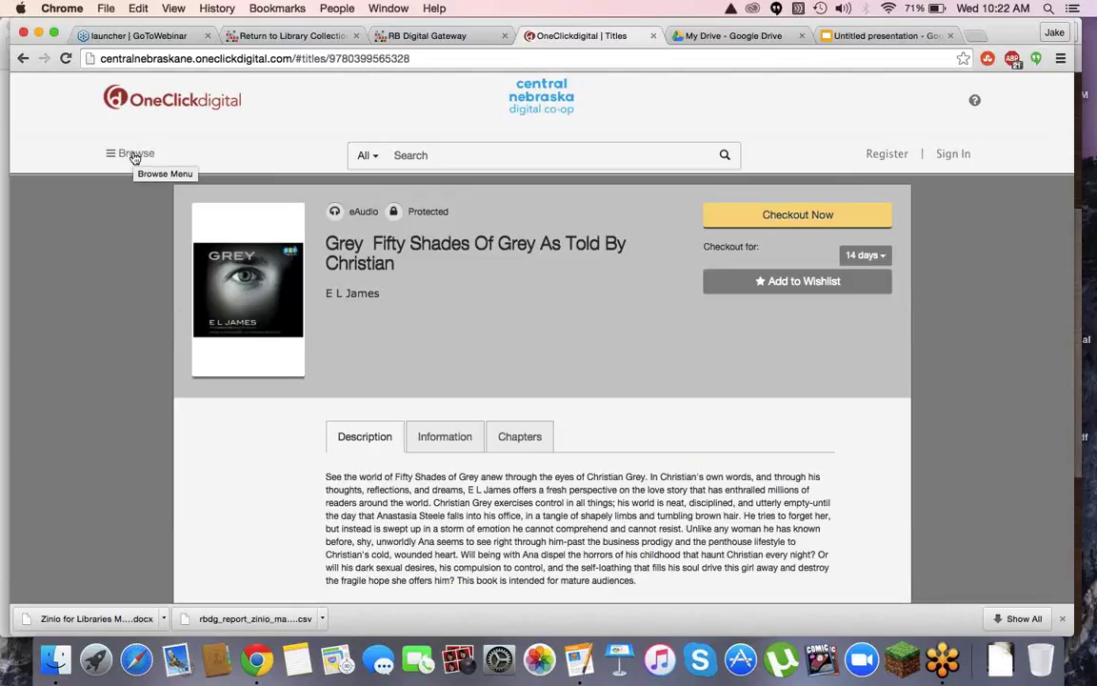
{"action": "left_click", "coordinate": [134, 157]}
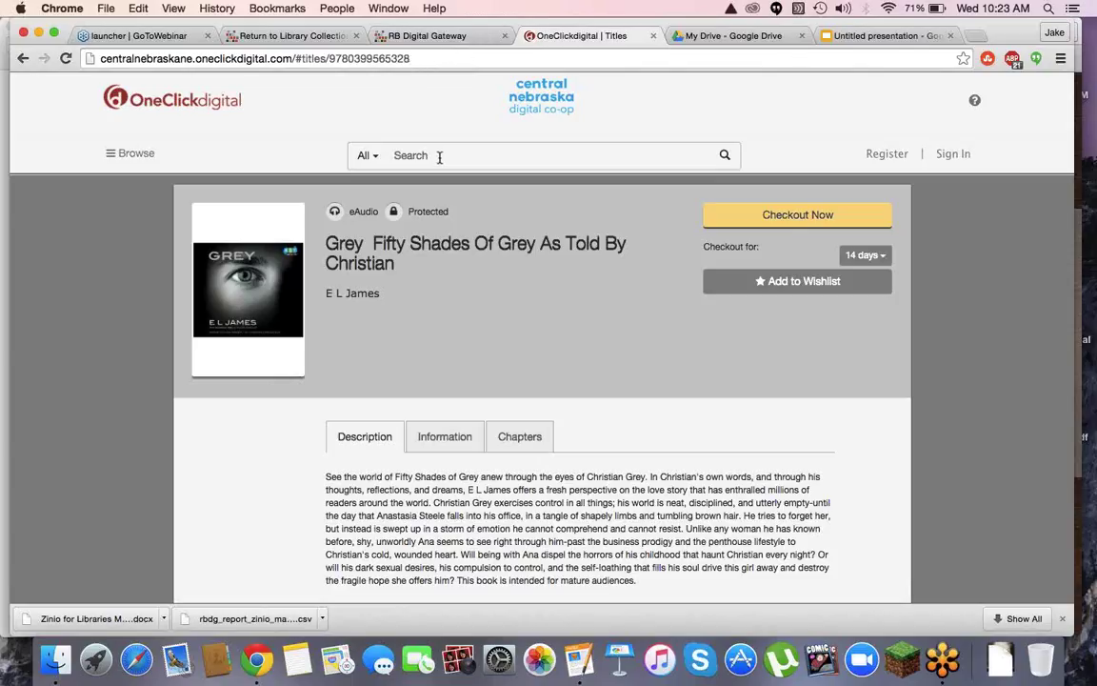
Search for 'greenglass house' and open the Greenglass House title by Kate Milford
{"action": "type", "text": "greenlas"}
{"action": "key", "text": "BackSpace"}
{"action": "key", "text": "BackSpace"}
{"action": "key", "text": "BackSpace"}
{"action": "type", "text": "glass house"}
{"action": "key", "text": "Return"}
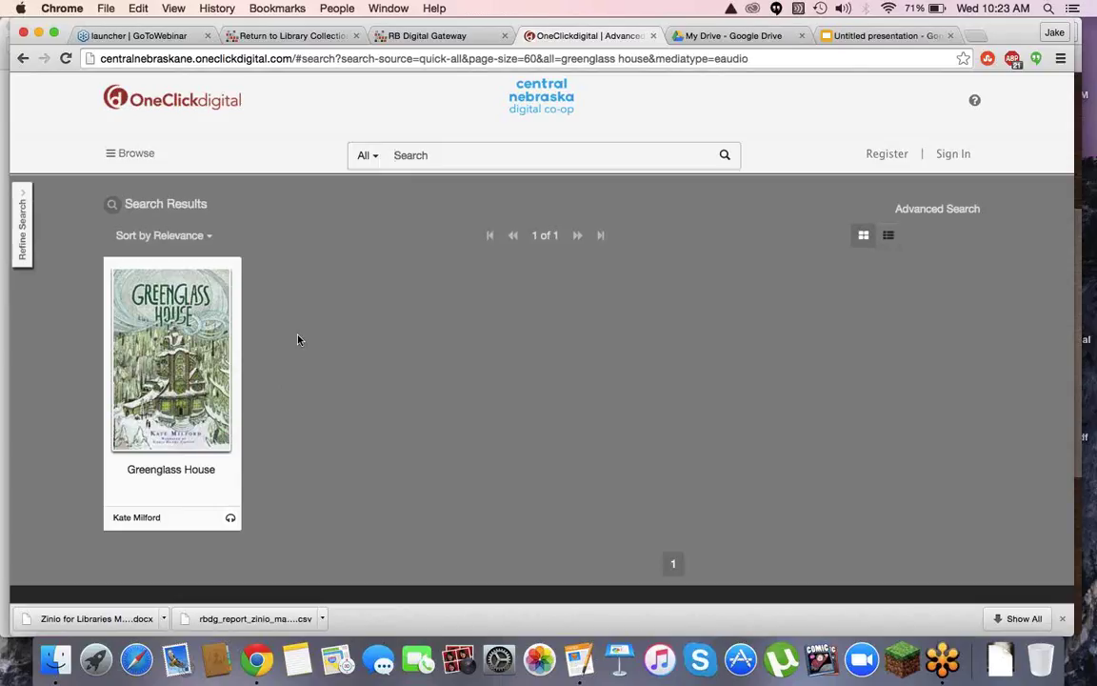
{"action": "left_click", "coordinate": [211, 350]}
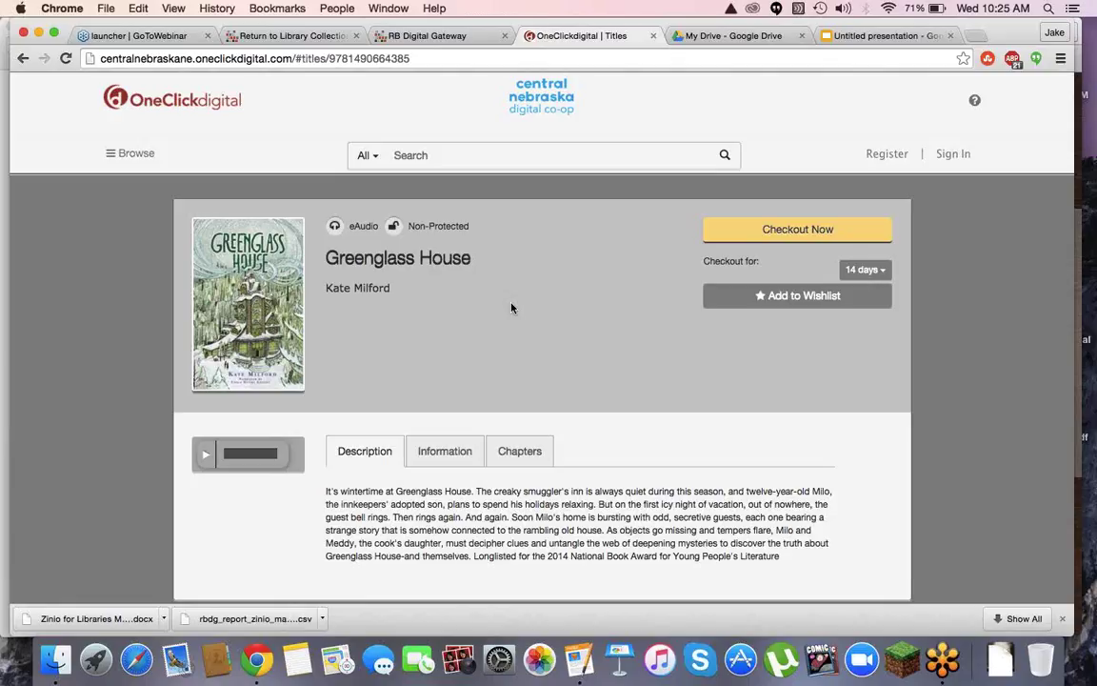
{"action": "left_click", "coordinate": [877, 159]}
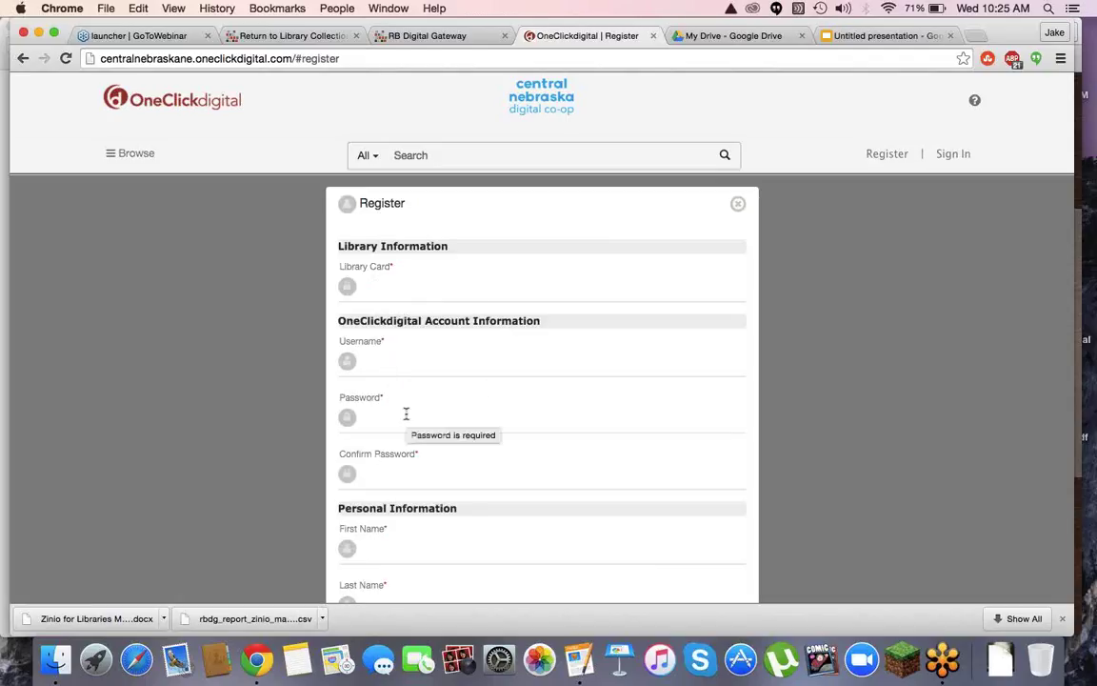
{"action": "scroll", "coordinate": [402, 474], "scroll_direction": "down", "scroll_amount": 5}
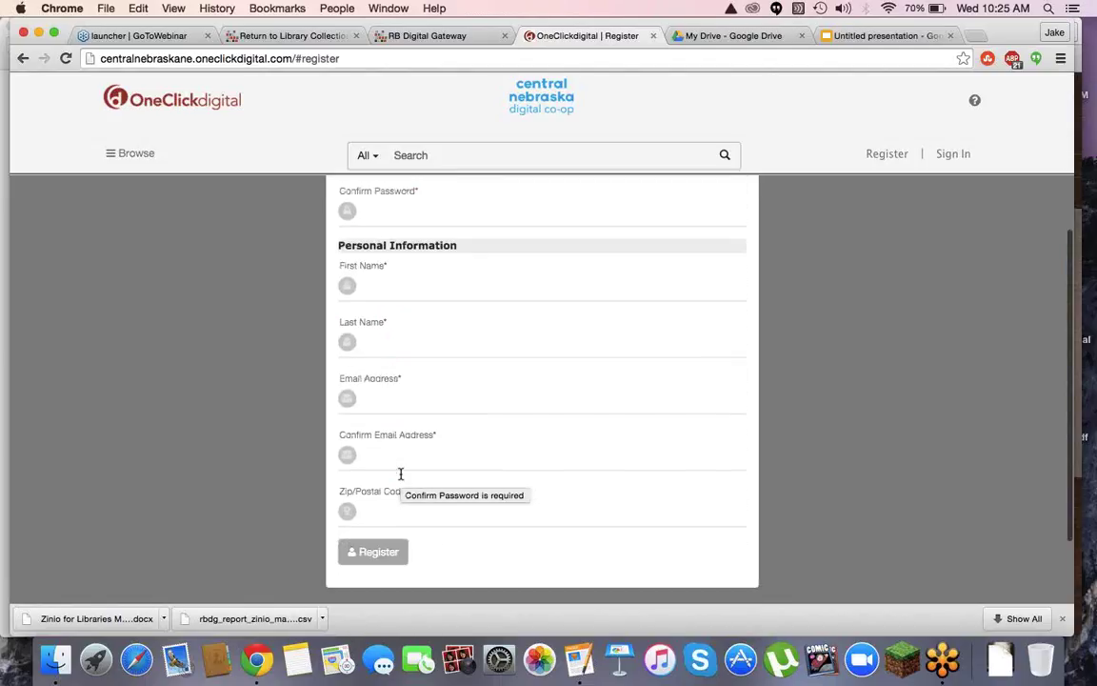
{"action": "scroll", "coordinate": [401, 473], "scroll_direction": "down", "scroll_amount": 3}
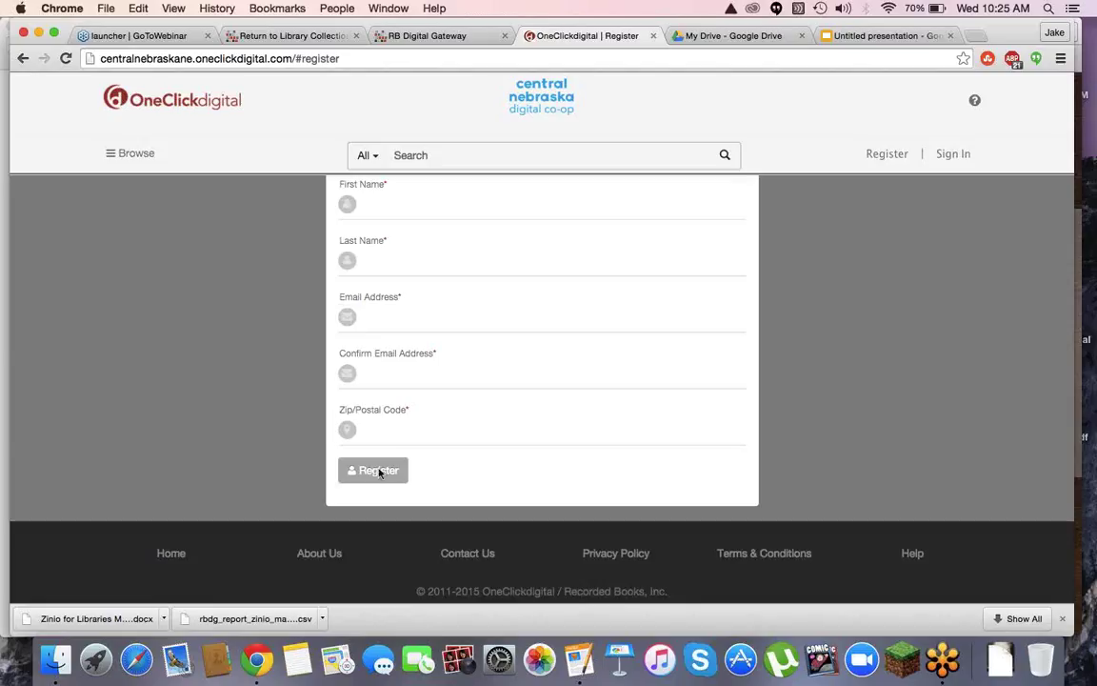
{"action": "scroll", "coordinate": [261, 388], "scroll_direction": "up", "scroll_amount": 5}
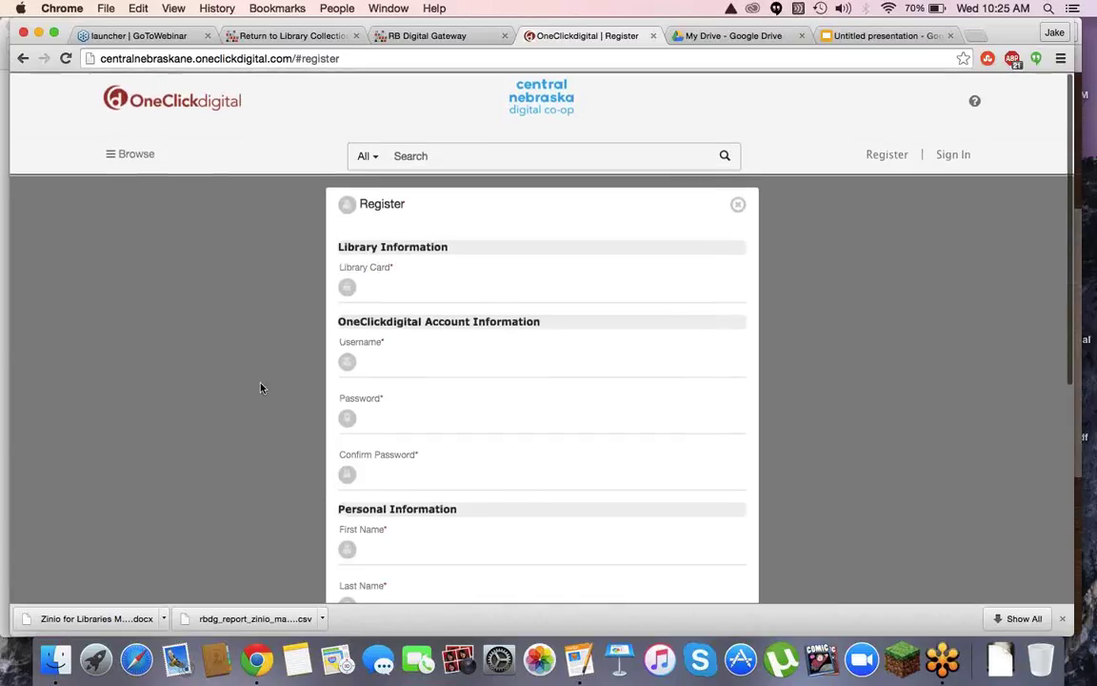
{"action": "scroll", "coordinate": [293, 328], "scroll_direction": "down", "scroll_amount": 5}
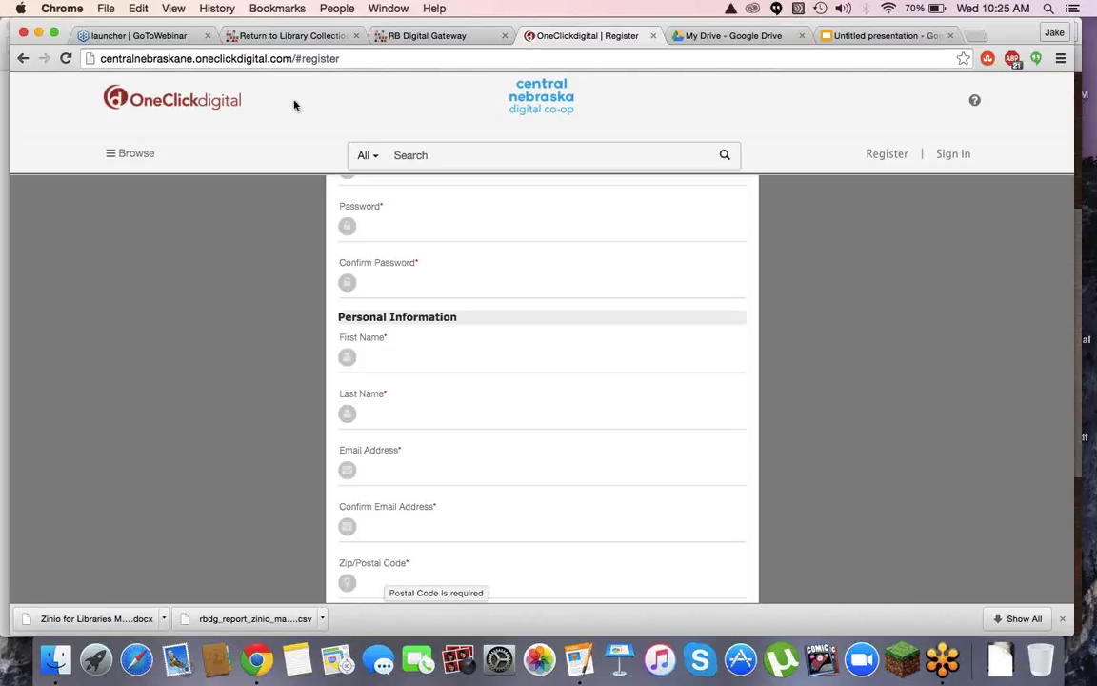
{"action": "left_click_drag", "start_coordinate": [296, 59], "coordinate": [417, 99]}
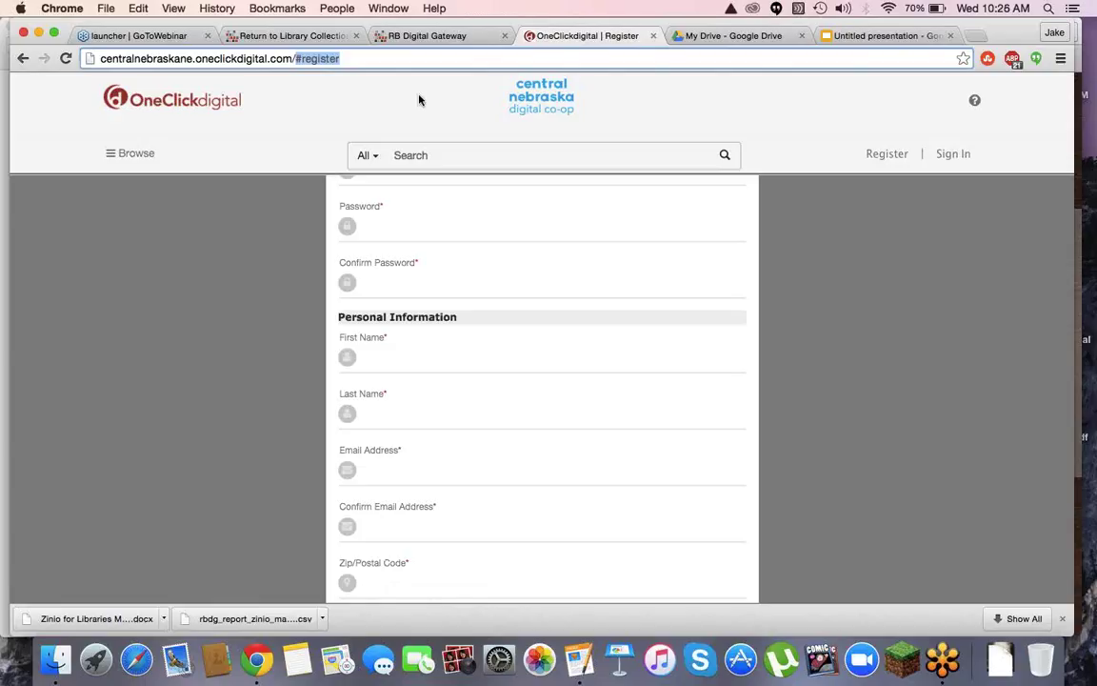
Go to the /oneclickadmin page and log in with the admin username and password
{"action": "type", "text": "one"}
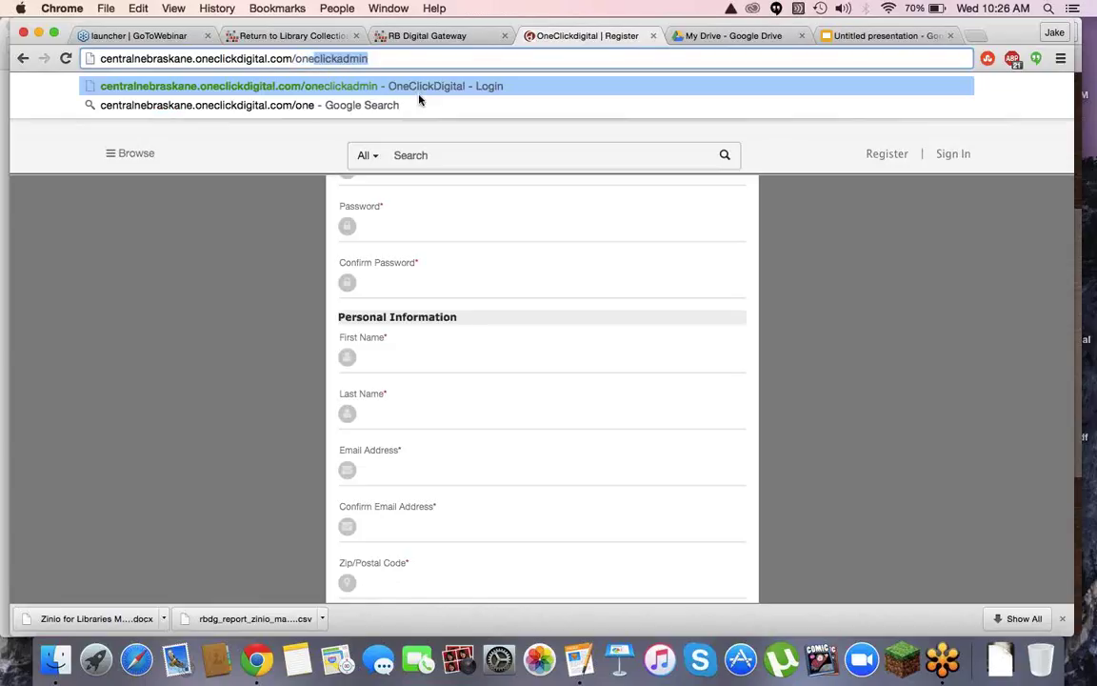
{"action": "key", "text": "Return"}
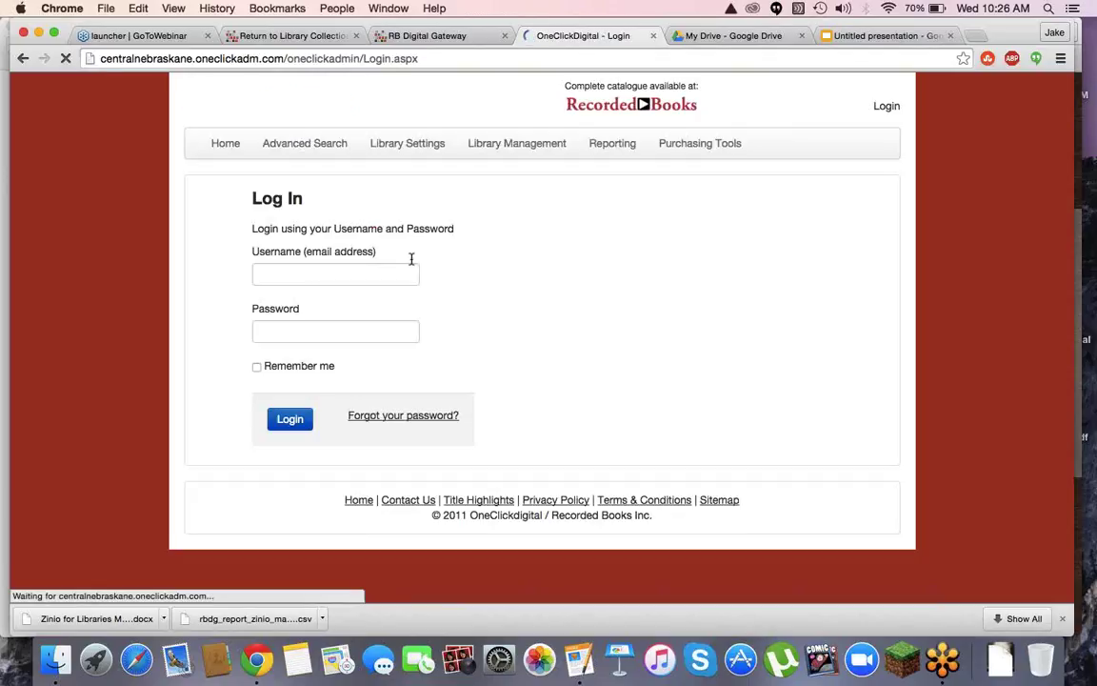
{"action": "left_click", "coordinate": [317, 274]}
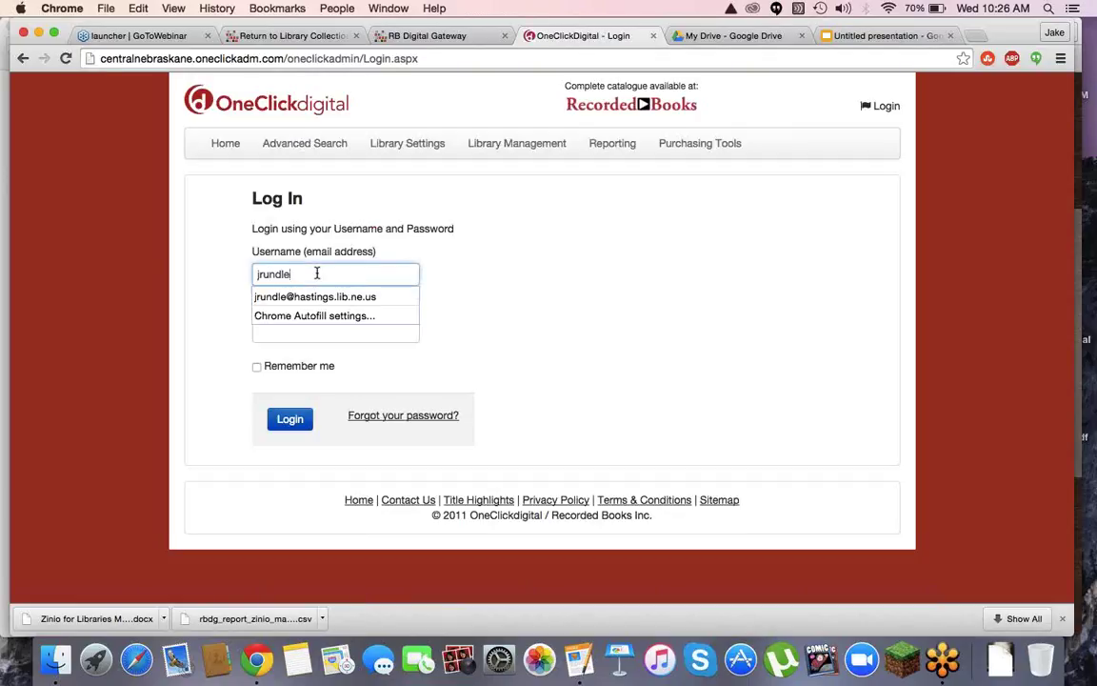
{"action": "key", "text": "Down"}
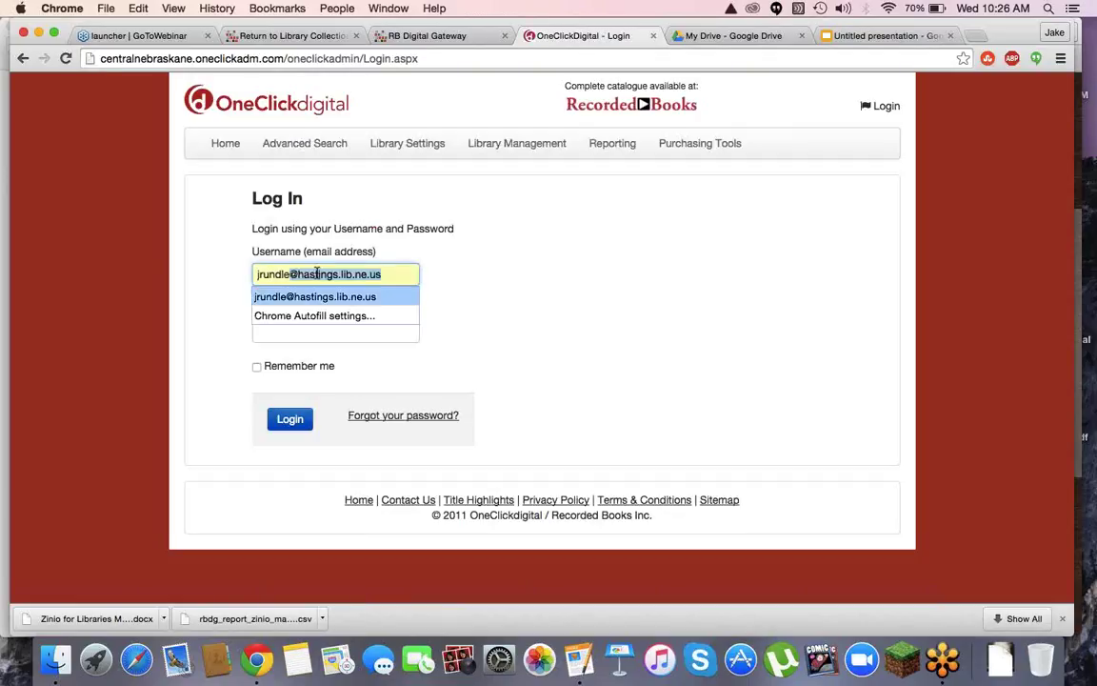
{"action": "key", "text": "Tab"}
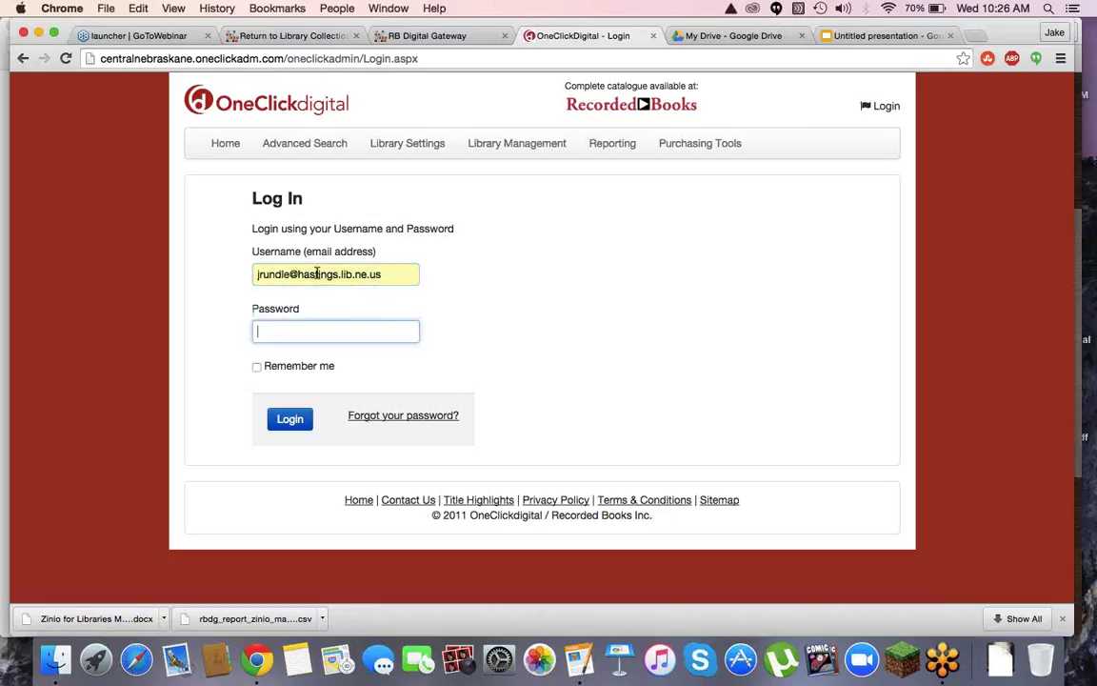
{"action": "type", "text": "••••••••••"}
{"action": "key", "text": "Return"}
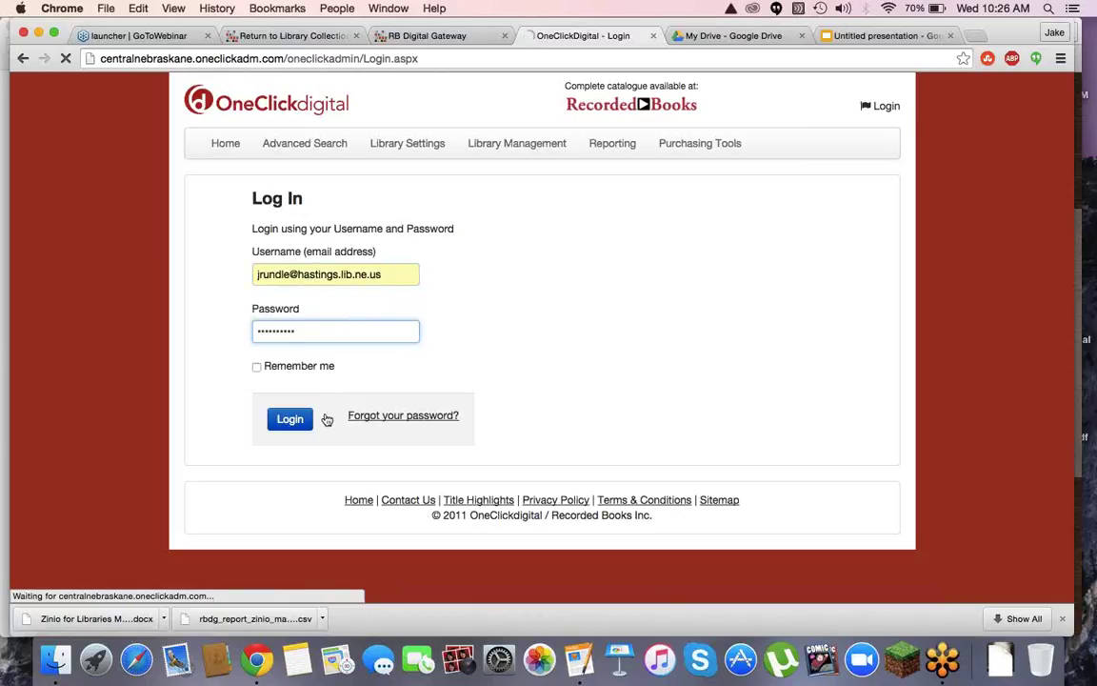
{"action": "left_click", "coordinate": [293, 420]}
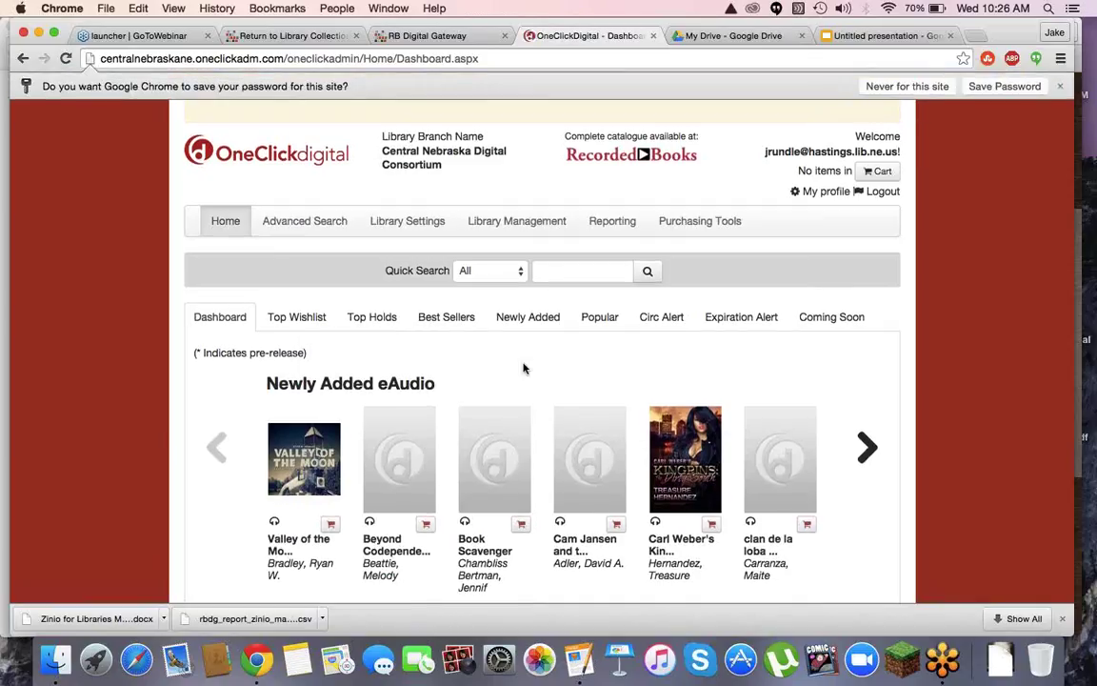
Scroll the admin dashboard, then show the Top Holds list
{"action": "scroll", "coordinate": [523, 369], "scroll_direction": "down", "scroll_amount": 3}
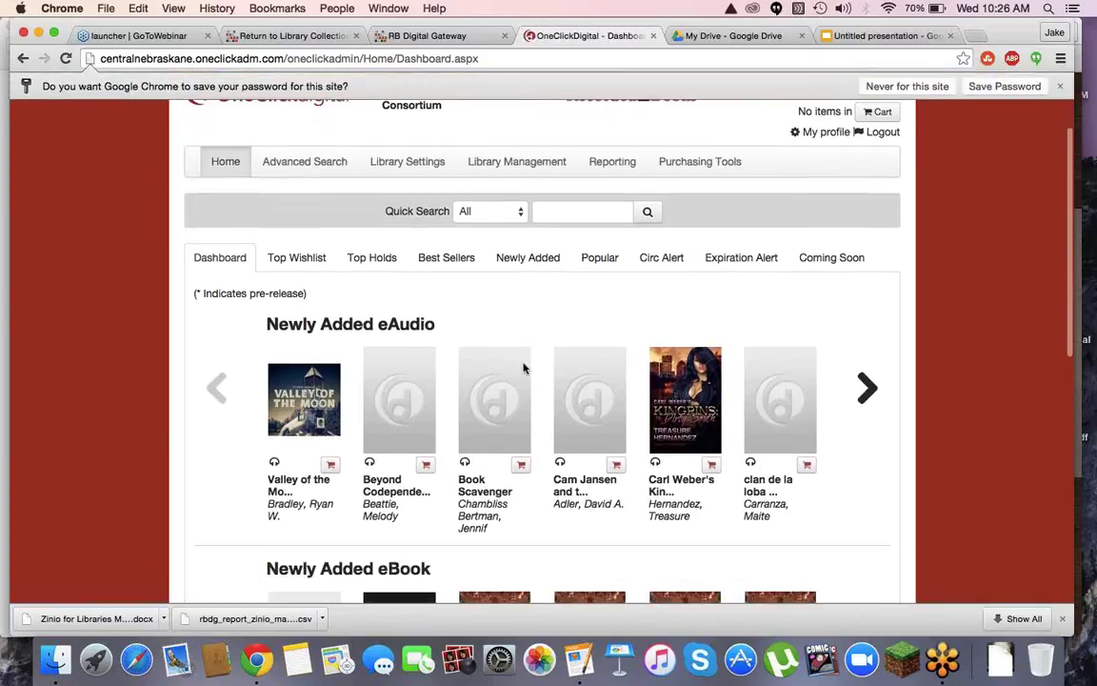
{"action": "scroll", "coordinate": [524, 368], "scroll_direction": "down", "scroll_amount": 5}
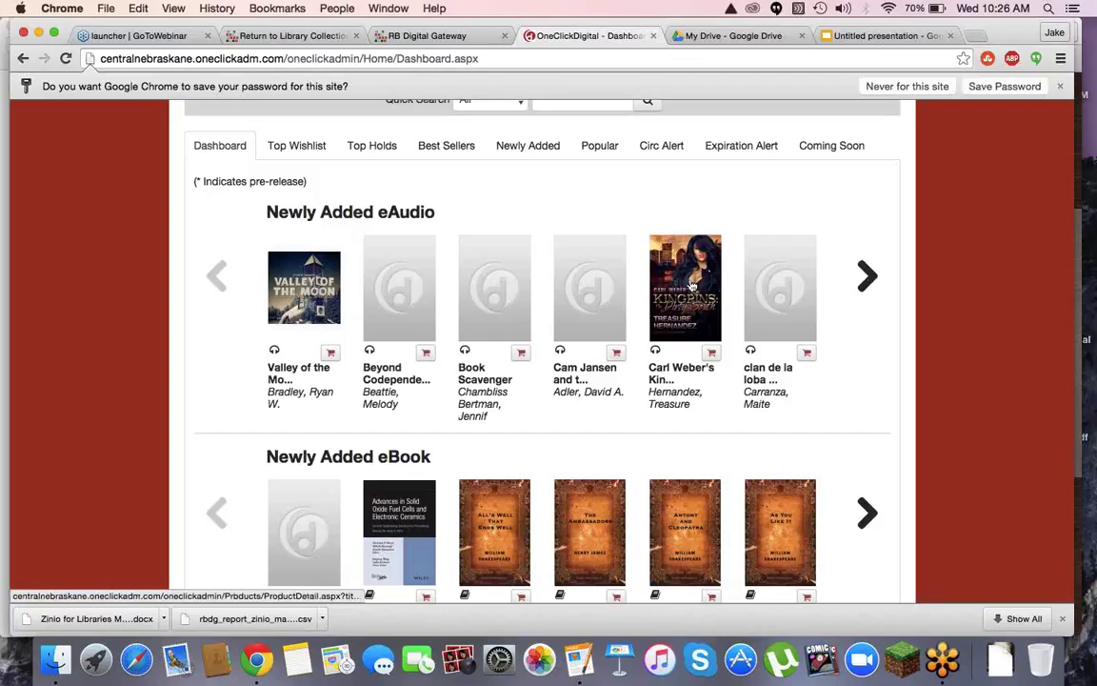
{"action": "scroll", "coordinate": [317, 302], "scroll_direction": "up", "scroll_amount": 3}
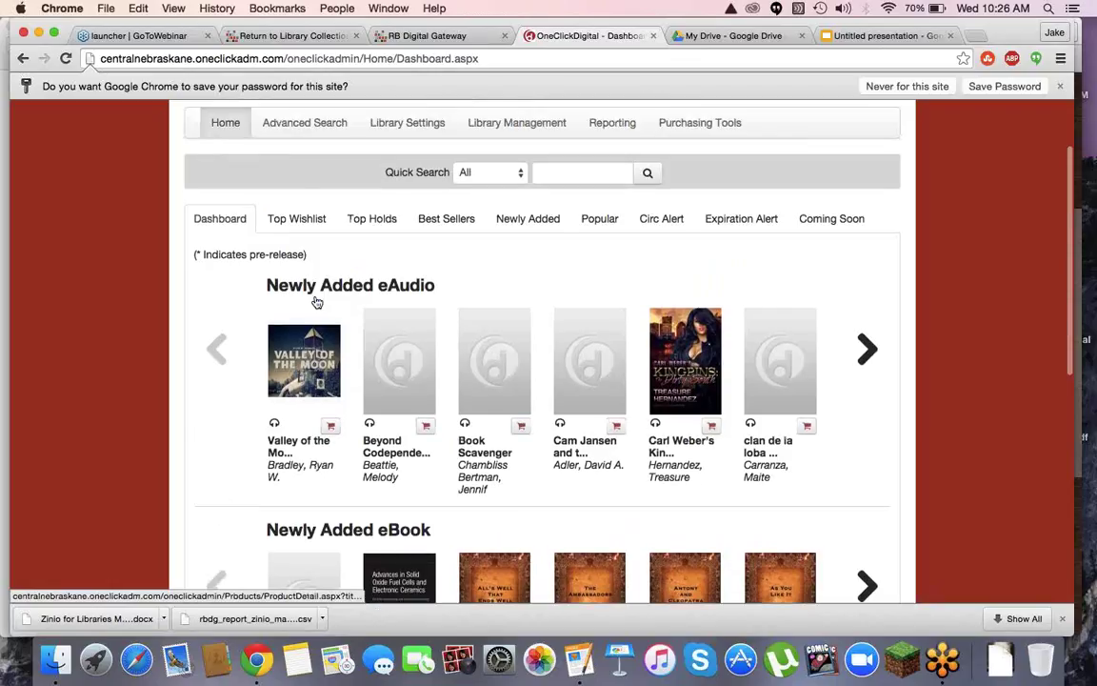
{"action": "scroll", "coordinate": [317, 302], "scroll_direction": "up", "scroll_amount": 1}
{"action": "left_click", "coordinate": [364, 252]}
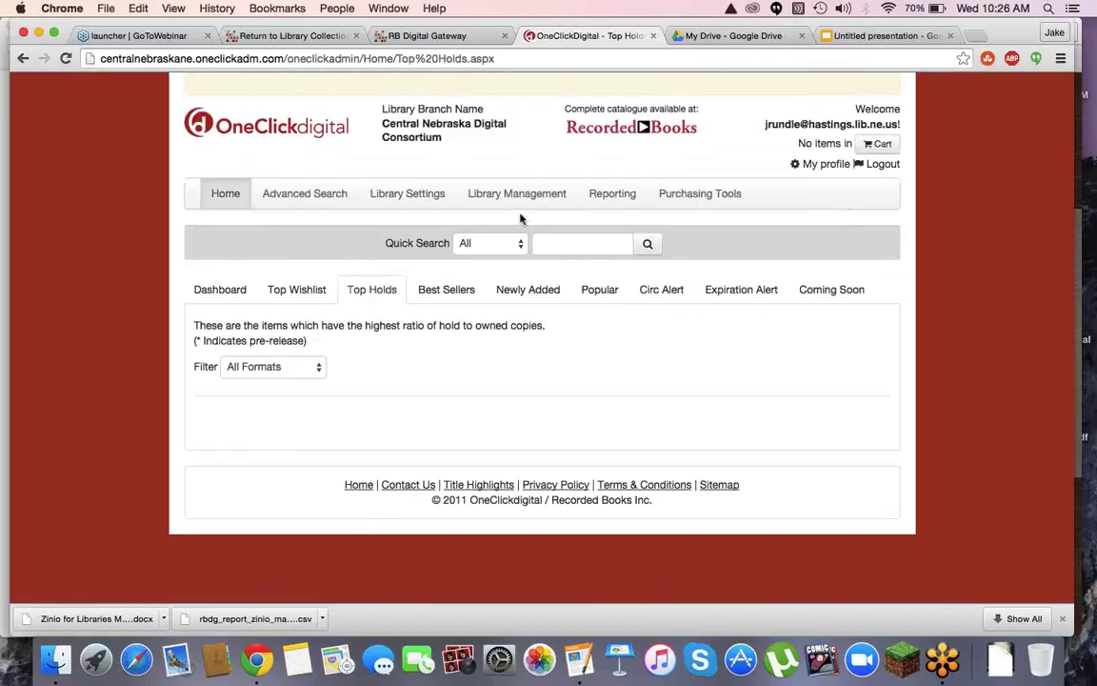
Show the Popular titles and open the Memory Man details page by David Baldacci
{"action": "left_click", "coordinate": [610, 296]}
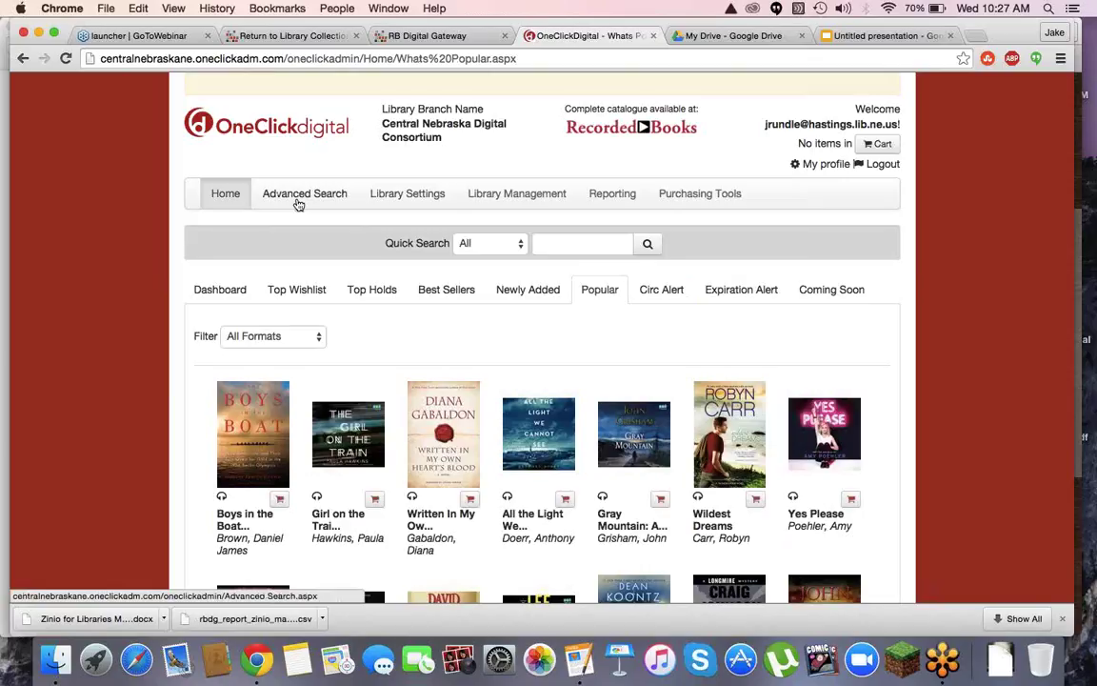
{"action": "scroll", "coordinate": [560, 416], "scroll_direction": "down", "scroll_amount": 6}
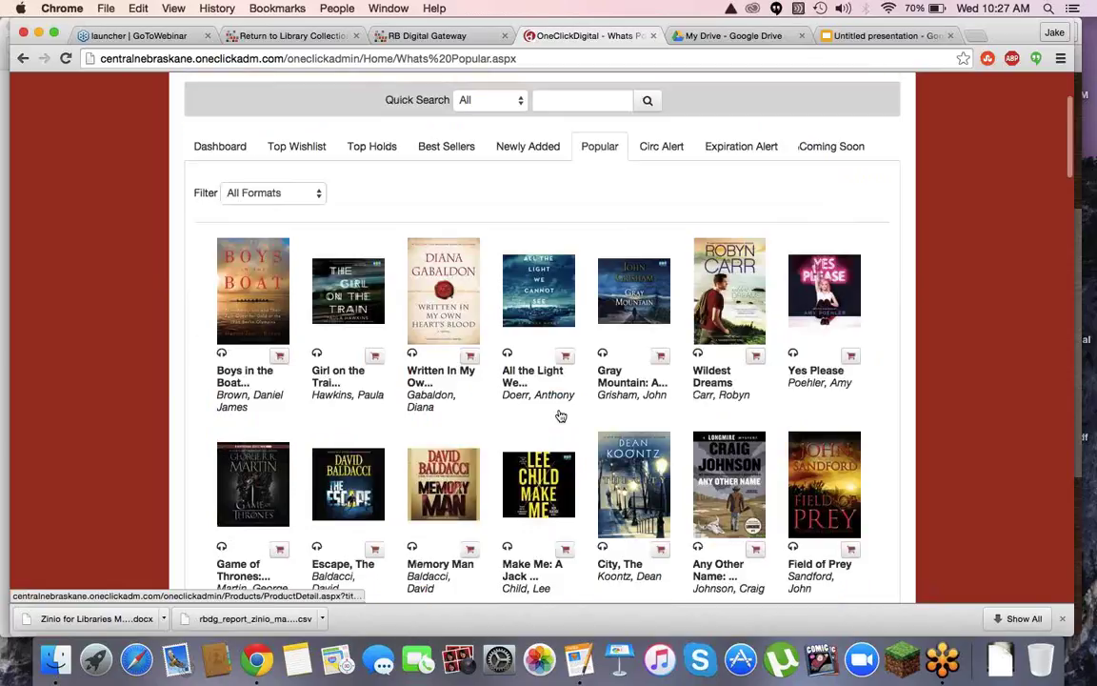
{"action": "scroll", "coordinate": [560, 416], "scroll_direction": "down", "scroll_amount": 1}
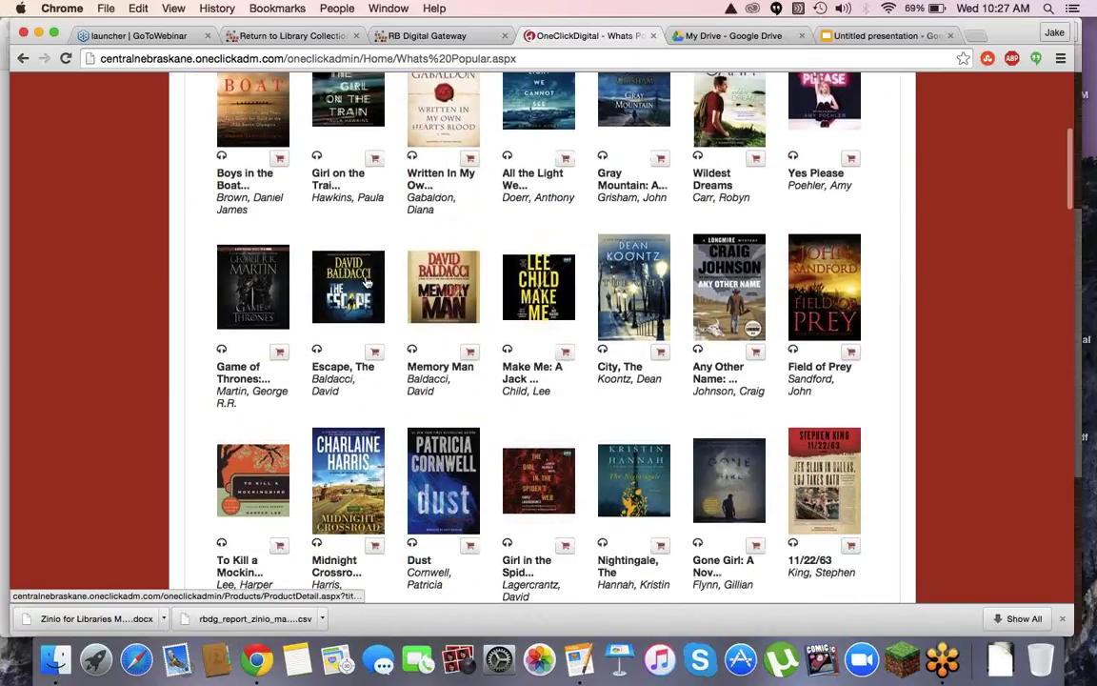
{"action": "left_click", "coordinate": [450, 274]}
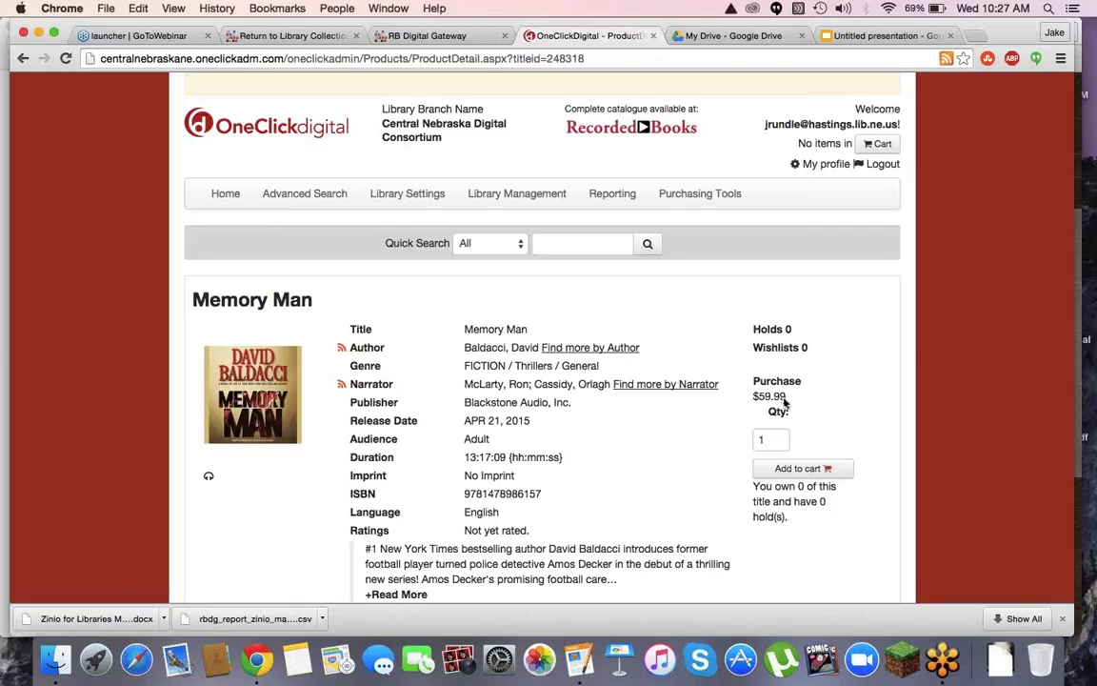
Review the Memory Man product page with its $59.99 price, then go to Library Management
{"action": "scroll", "coordinate": [638, 404], "scroll_direction": "down", "scroll_amount": 5}
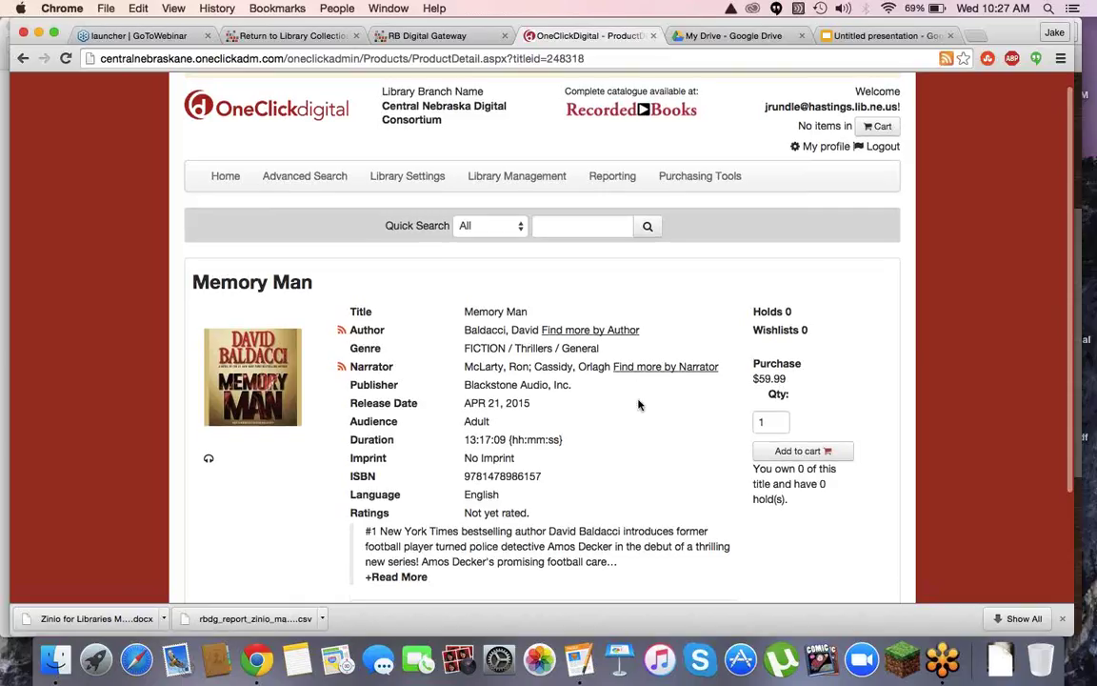
{"action": "scroll", "coordinate": [638, 401], "scroll_direction": "up", "scroll_amount": 5}
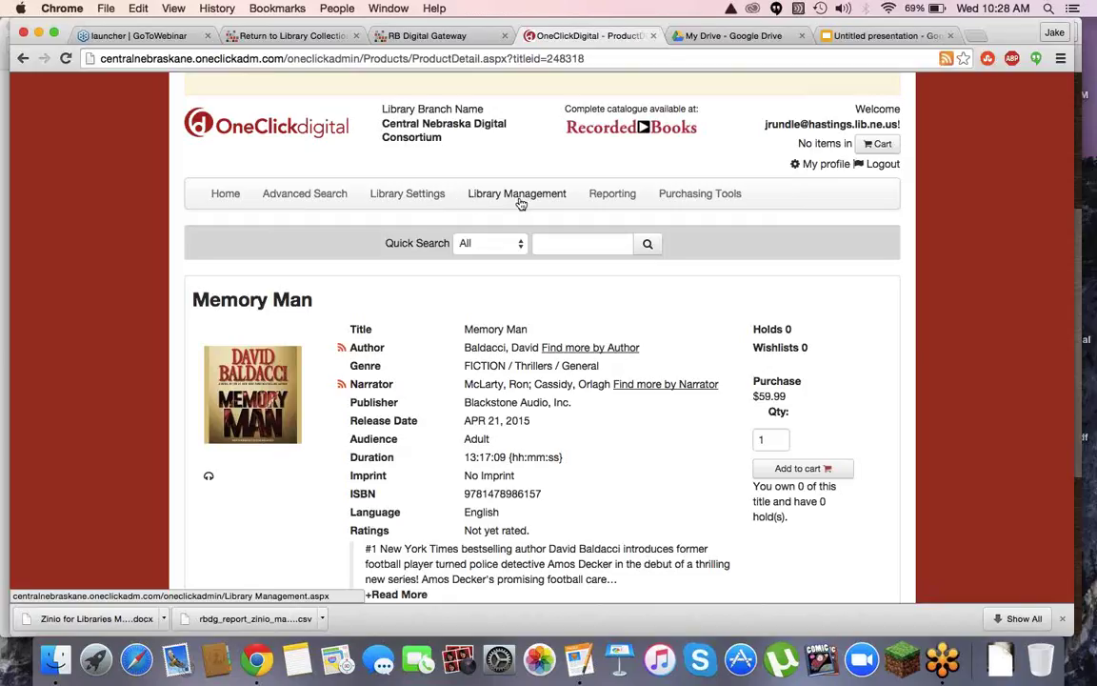
{"action": "left_click", "coordinate": [520, 201]}
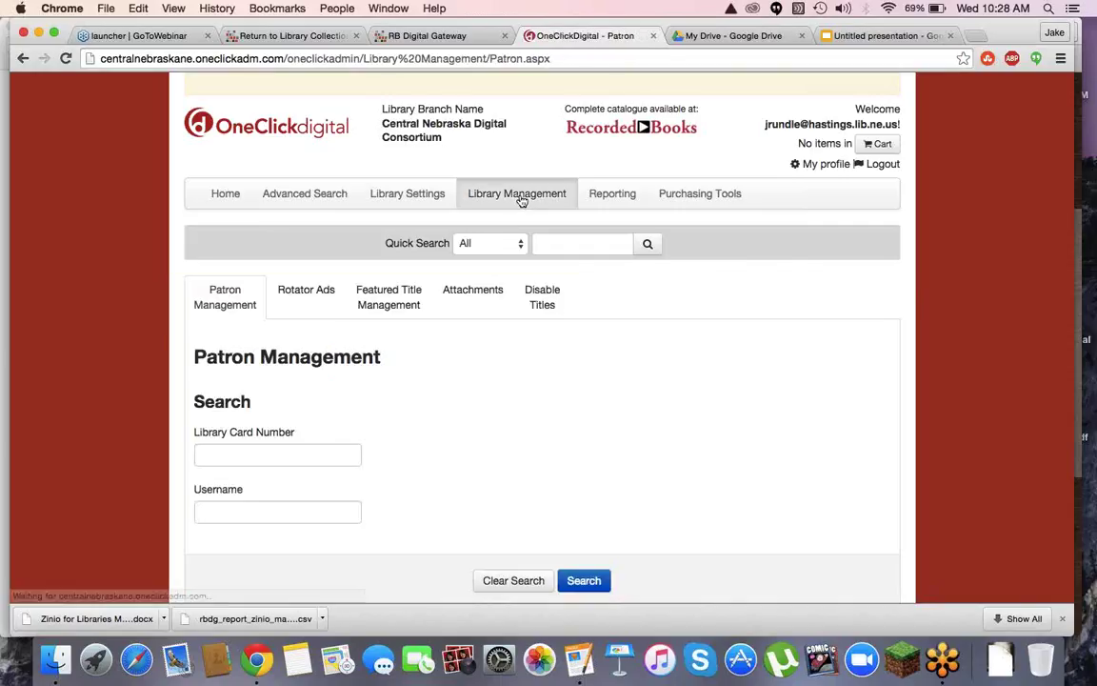
{"action": "scroll", "coordinate": [495, 369], "scroll_direction": "down", "scroll_amount": 3}
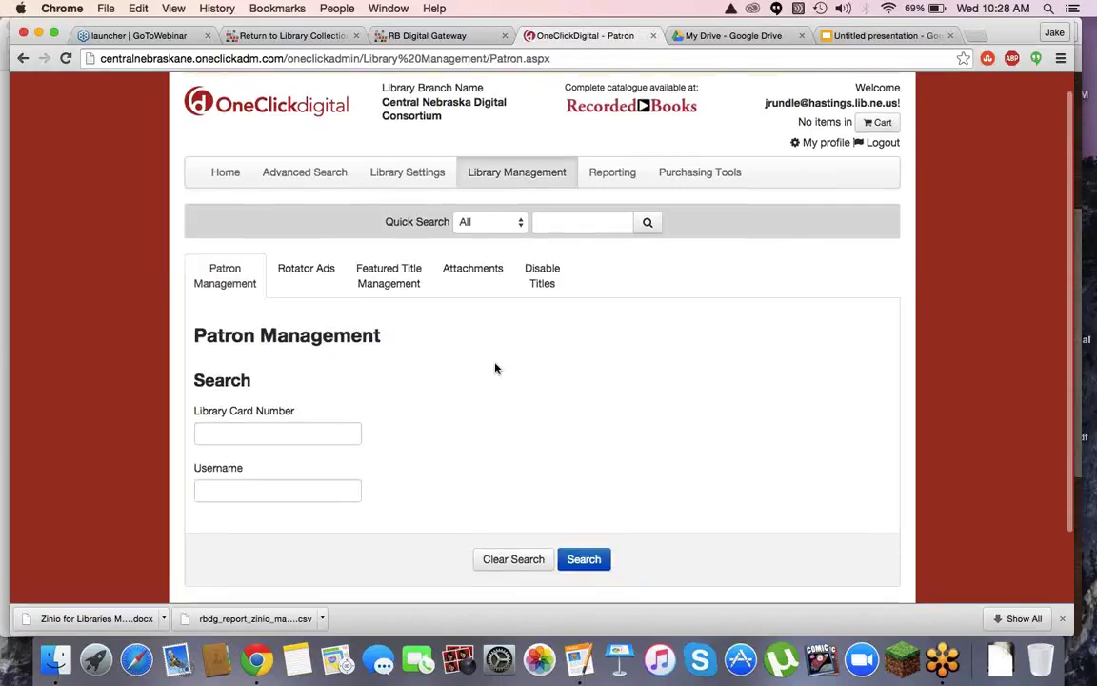
{"action": "left_click", "coordinate": [320, 223]}
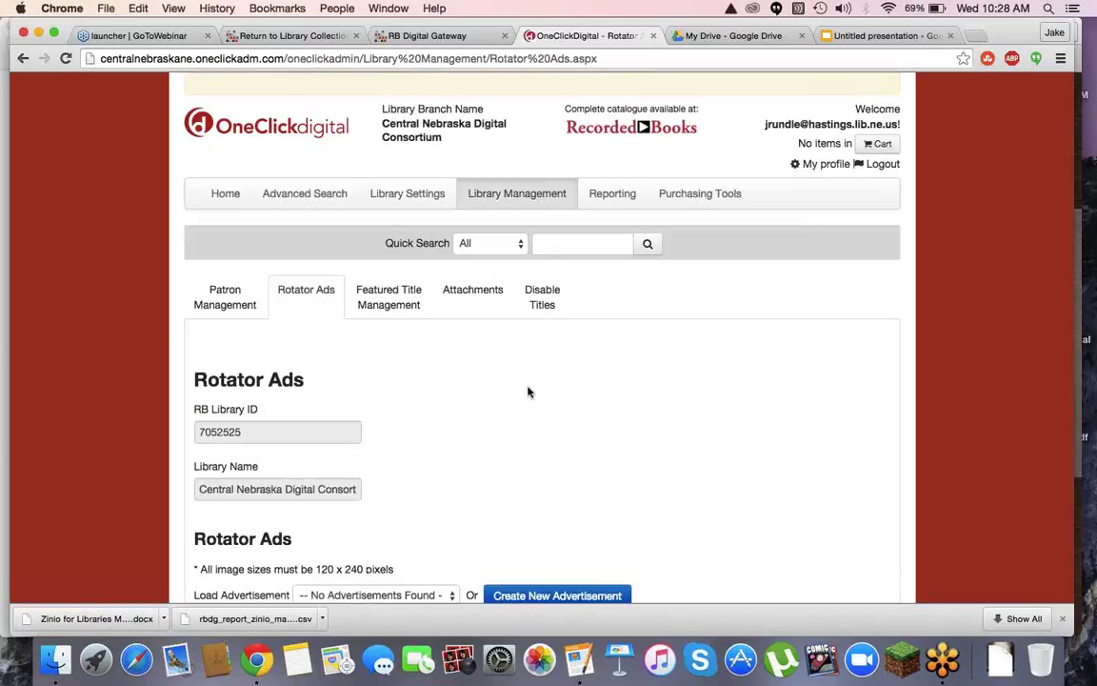
{"action": "scroll", "coordinate": [528, 392], "scroll_direction": "down", "scroll_amount": 5}
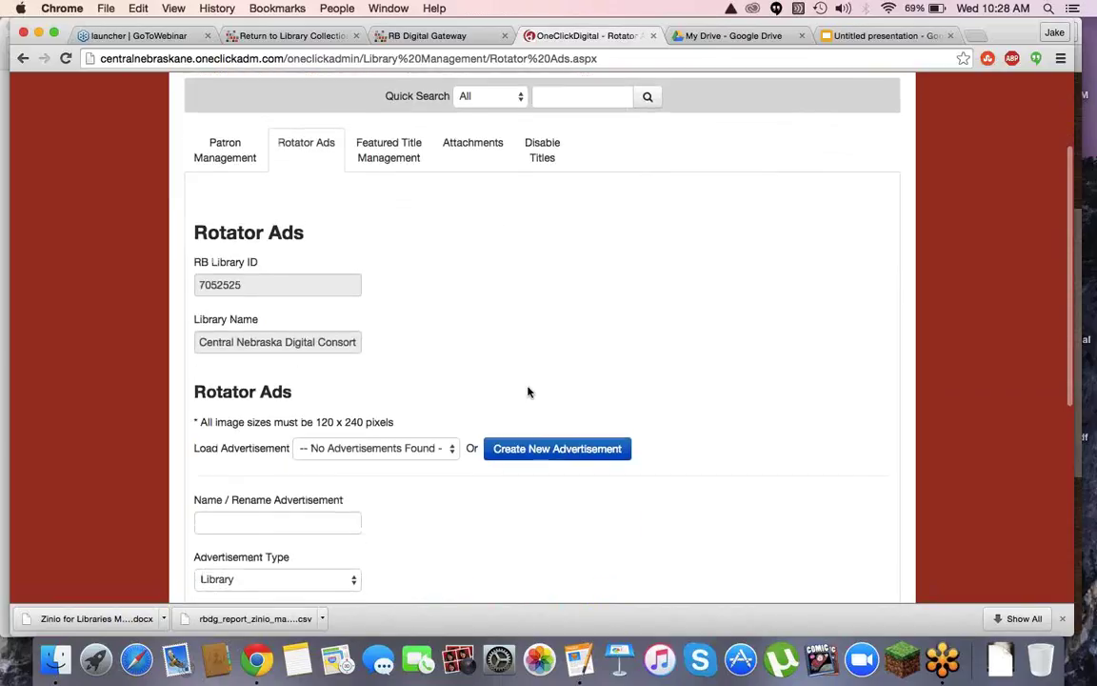
{"action": "scroll", "coordinate": [528, 391], "scroll_direction": "down", "scroll_amount": 1}
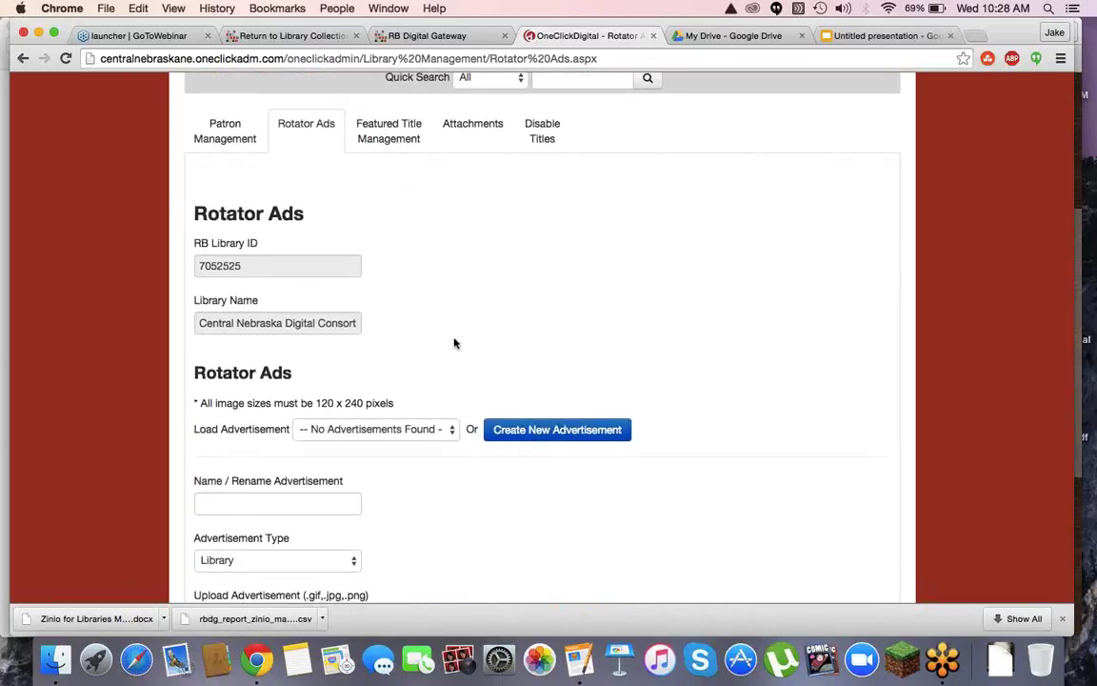
{"action": "scroll", "coordinate": [454, 343], "scroll_direction": "up", "scroll_amount": 3}
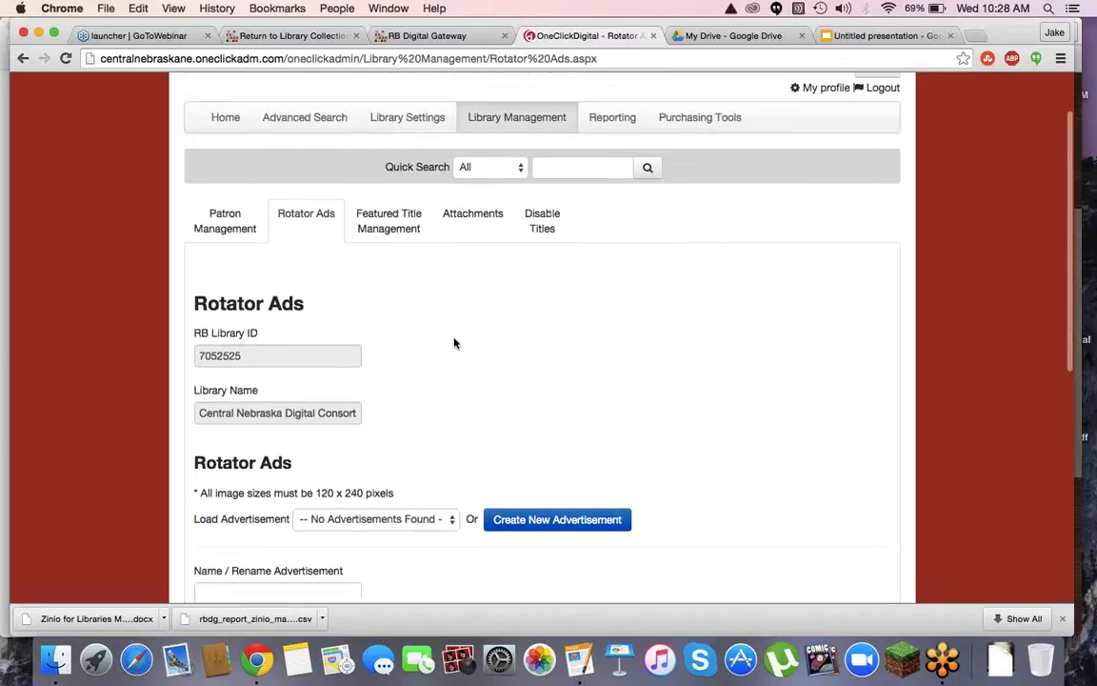
{"action": "scroll", "coordinate": [454, 343], "scroll_direction": "up", "scroll_amount": 1}
{"action": "scroll", "coordinate": [454, 343], "scroll_direction": "down", "scroll_amount": 2}
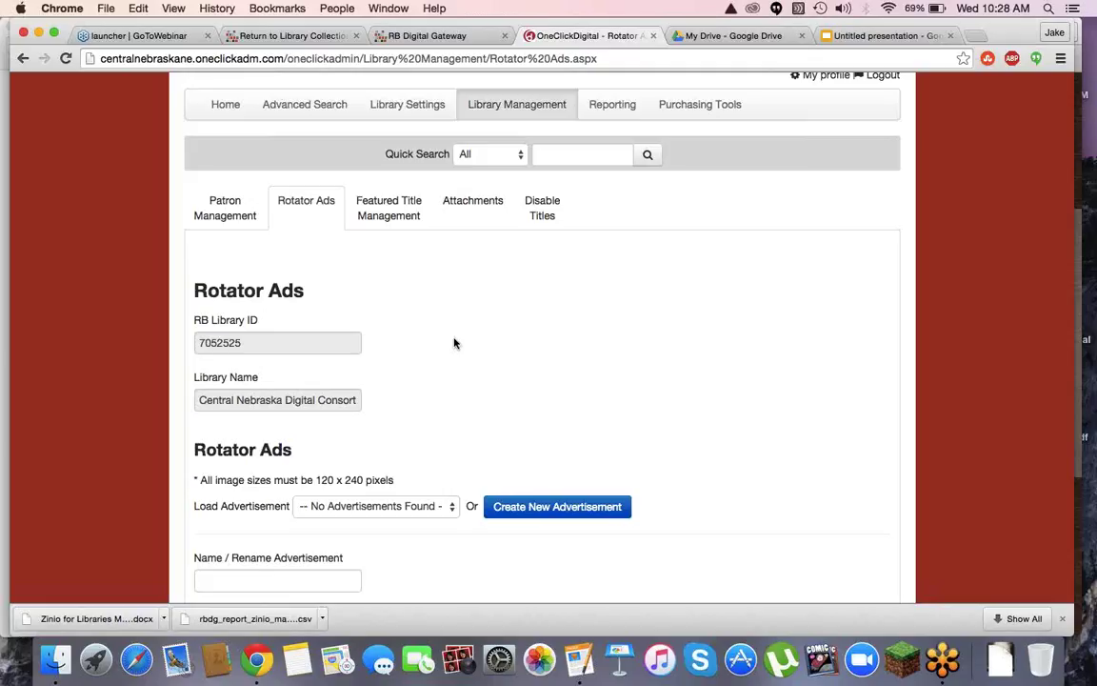
{"action": "scroll", "coordinate": [455, 343], "scroll_direction": "down", "scroll_amount": 3}
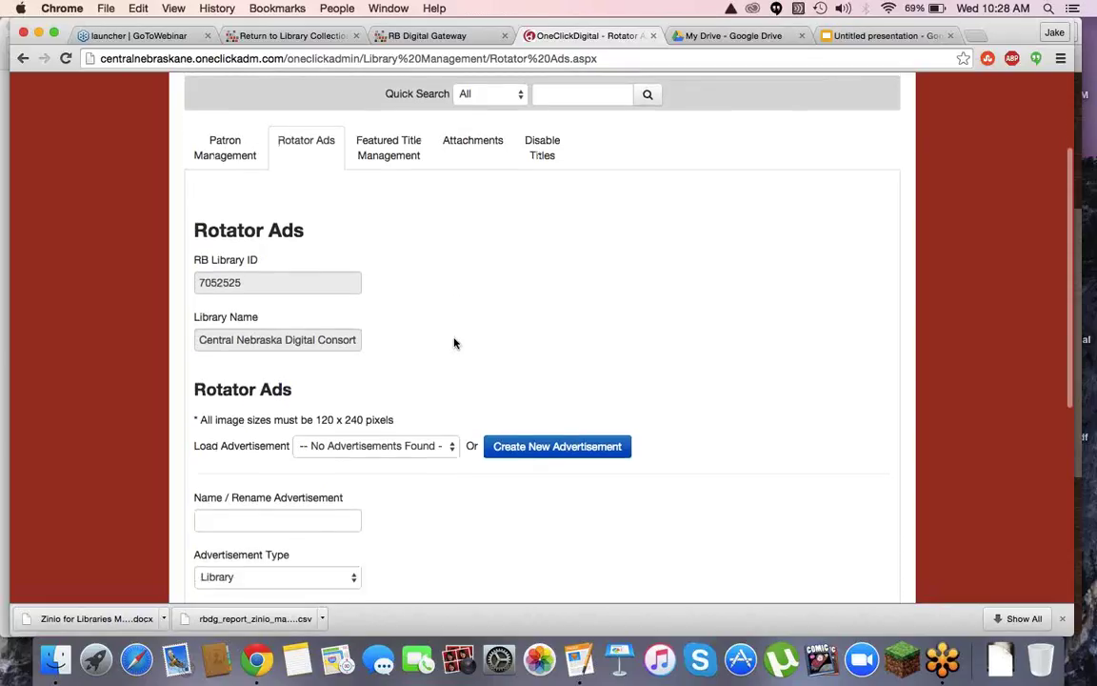
{"action": "scroll", "coordinate": [463, 485], "scroll_direction": "down", "scroll_amount": 4}
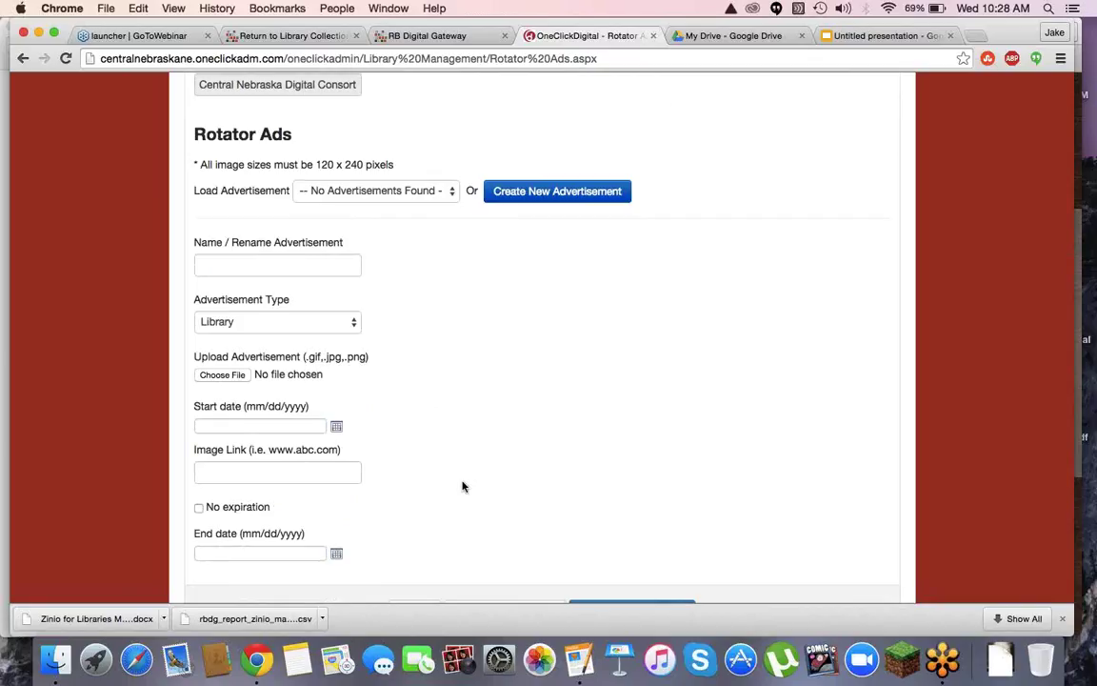
{"action": "scroll", "coordinate": [463, 486], "scroll_direction": "up", "scroll_amount": 10}
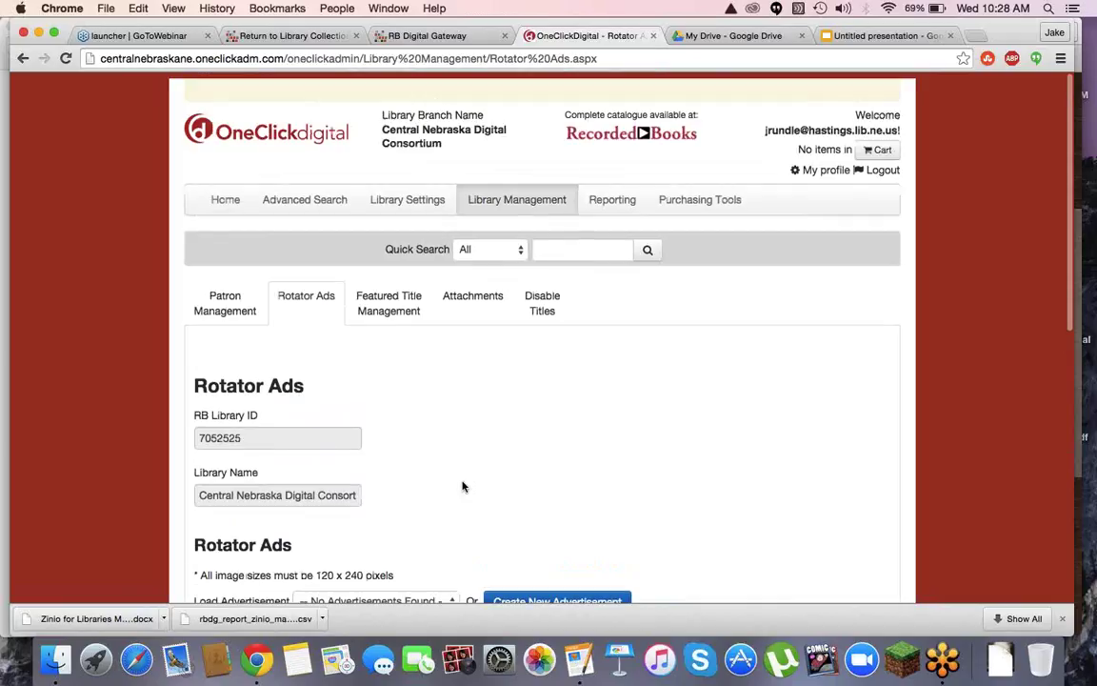
Visit the Reporting page, then return to the Home dashboard of newly added eAudio titles
{"action": "left_click", "coordinate": [610, 200]}
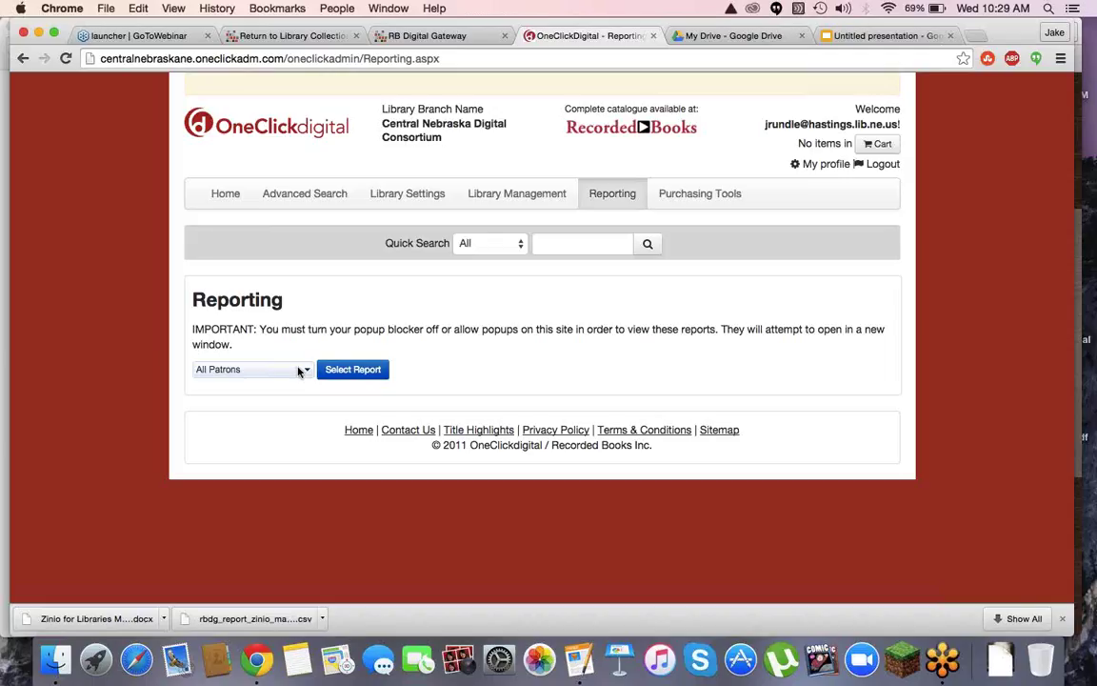
{"action": "left_click", "coordinate": [238, 201]}
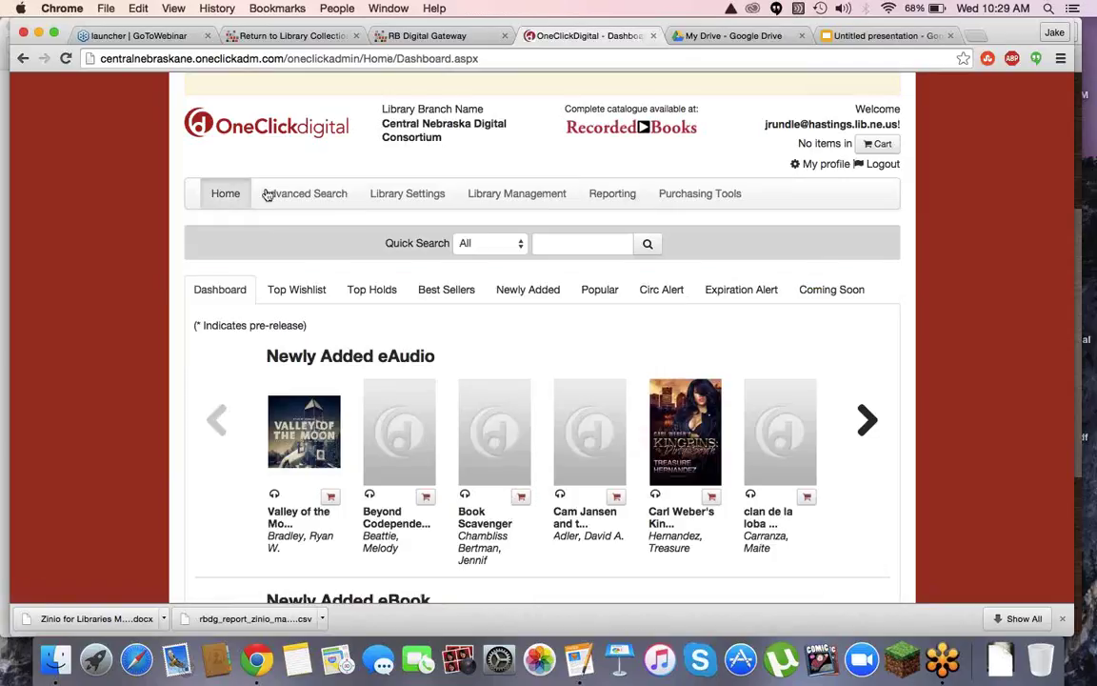
Run a quick catalogue search for 'meaning of names'
{"action": "left_click", "coordinate": [582, 246]}
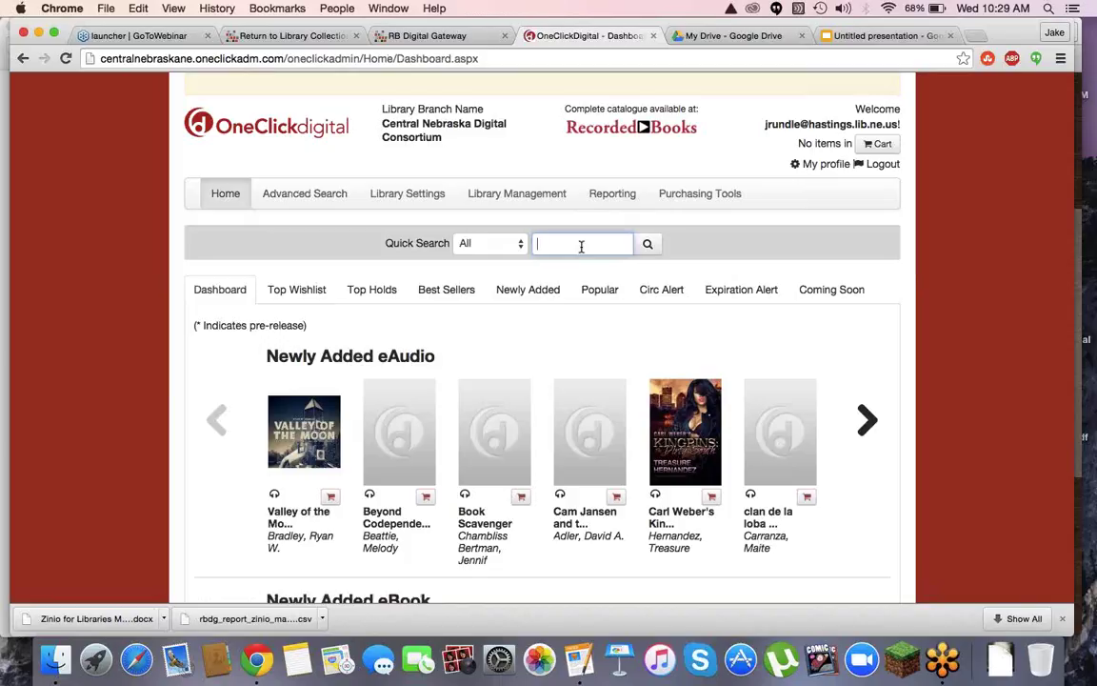
{"action": "type", "text": "death zones and dar"}
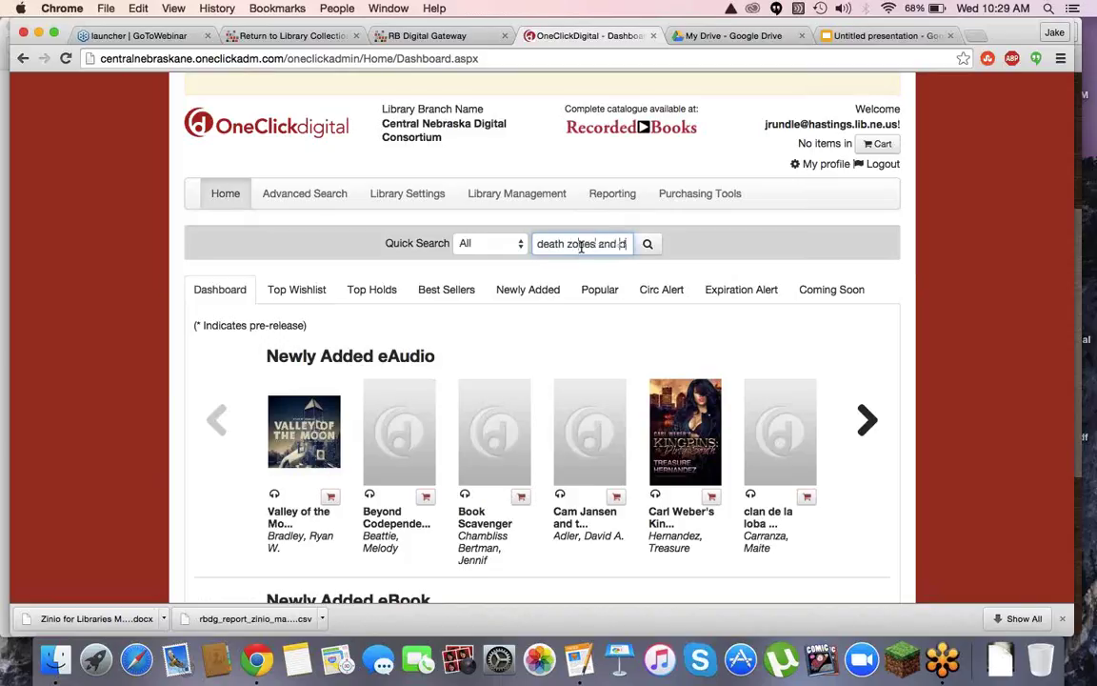
{"action": "key", "text": "BackSpace"}
{"action": "key", "text": "BackSpace"}
{"action": "key", "text": "BackSpace"}
{"action": "key", "text": "BackSpace"}
{"action": "key", "text": "BackSpace"}
{"action": "key", "text": "BackSpace"}
{"action": "key", "text": "BackSpace"}
{"action": "key", "text": "BackSpace"}
{"action": "key", "text": "BackSpace"}
{"action": "key", "text": "BackSpace"}
{"action": "key", "text": "BackSpace"}
{"action": "key", "text": "BackSpace"}
{"action": "key", "text": "BackSpace"}
{"action": "key", "text": "BackSpace"}
{"action": "key", "text": "BackSpace"}
{"action": "key", "text": "BackSpace"}
{"action": "key", "text": "BackSpace"}
{"action": "key", "text": "BackSpace"}
{"action": "key", "text": "BackSpace"}
{"action": "type", "text": "meaning of hama"}
{"action": "key", "text": "BackSpace"}
{"action": "type", "text": "es"}
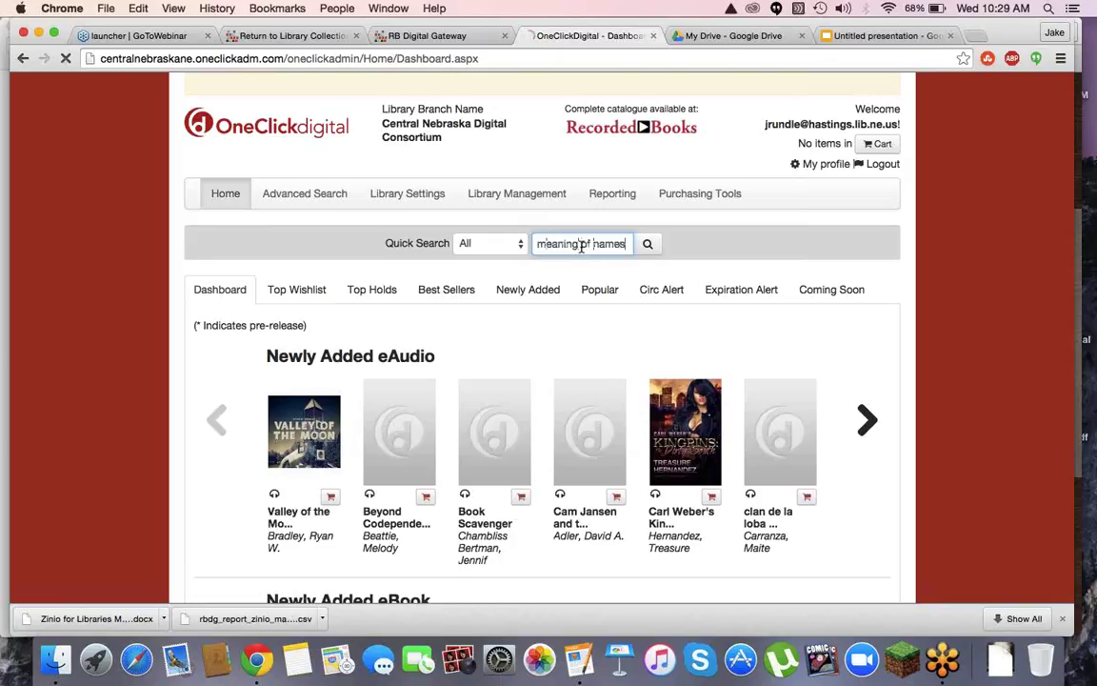
{"action": "key", "text": "Return"}
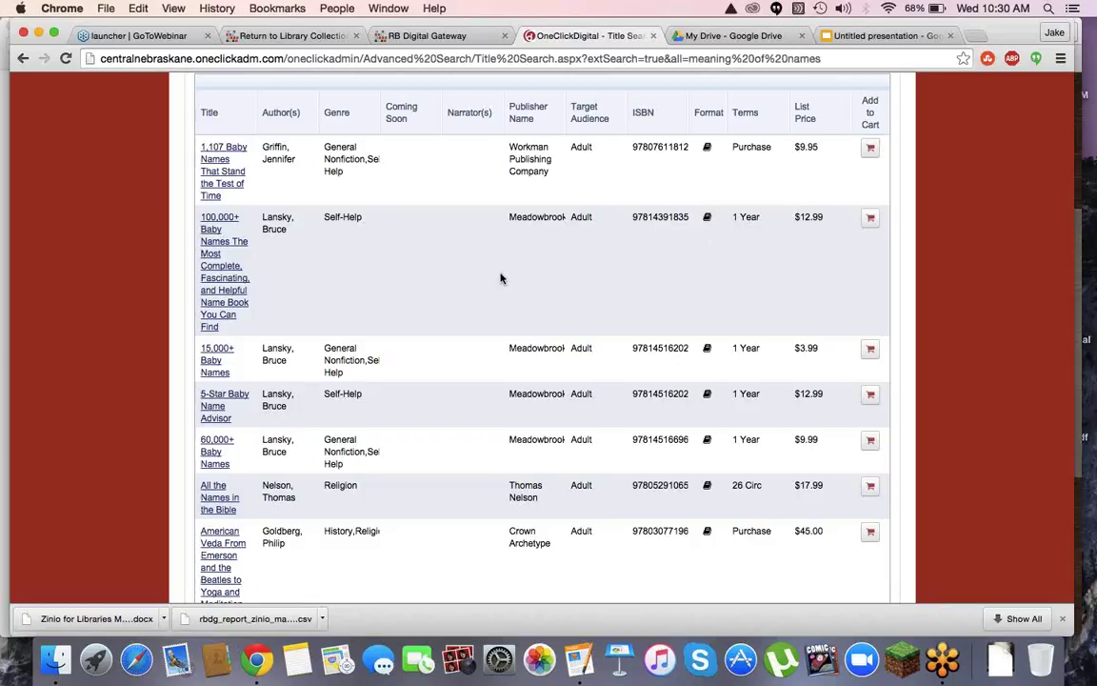
Run an Advanced Search for the title 'meaning of names' together with its author's name
{"action": "scroll", "coordinate": [500, 278], "scroll_direction": "down", "scroll_amount": 3}
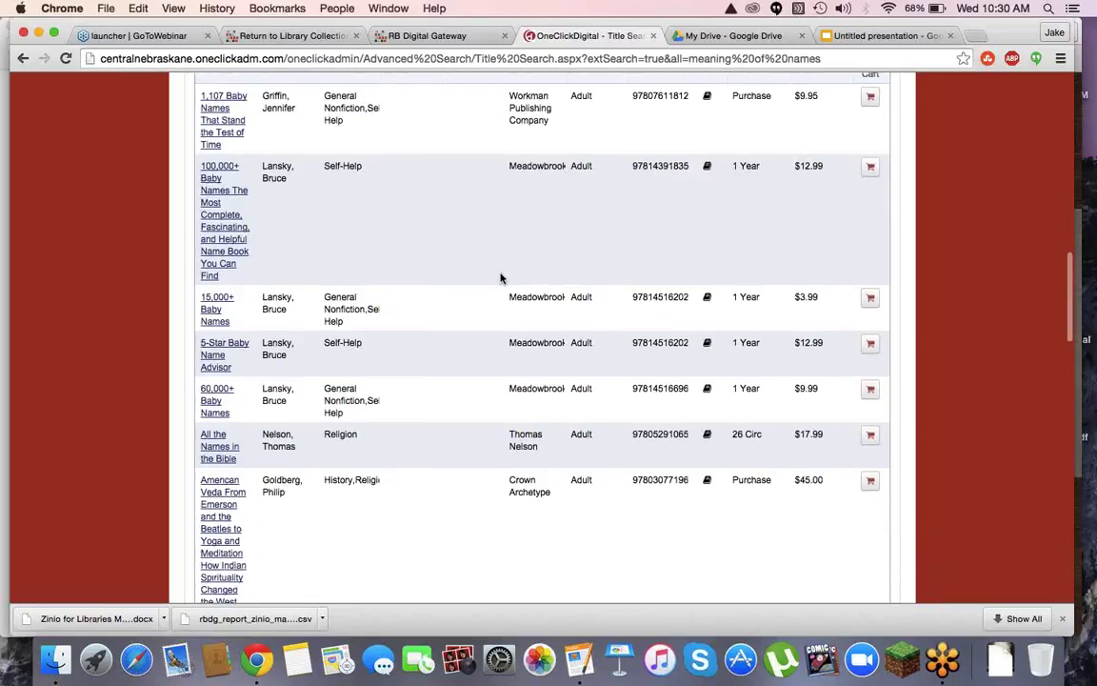
{"action": "scroll", "coordinate": [500, 277], "scroll_direction": "up", "scroll_amount": 10}
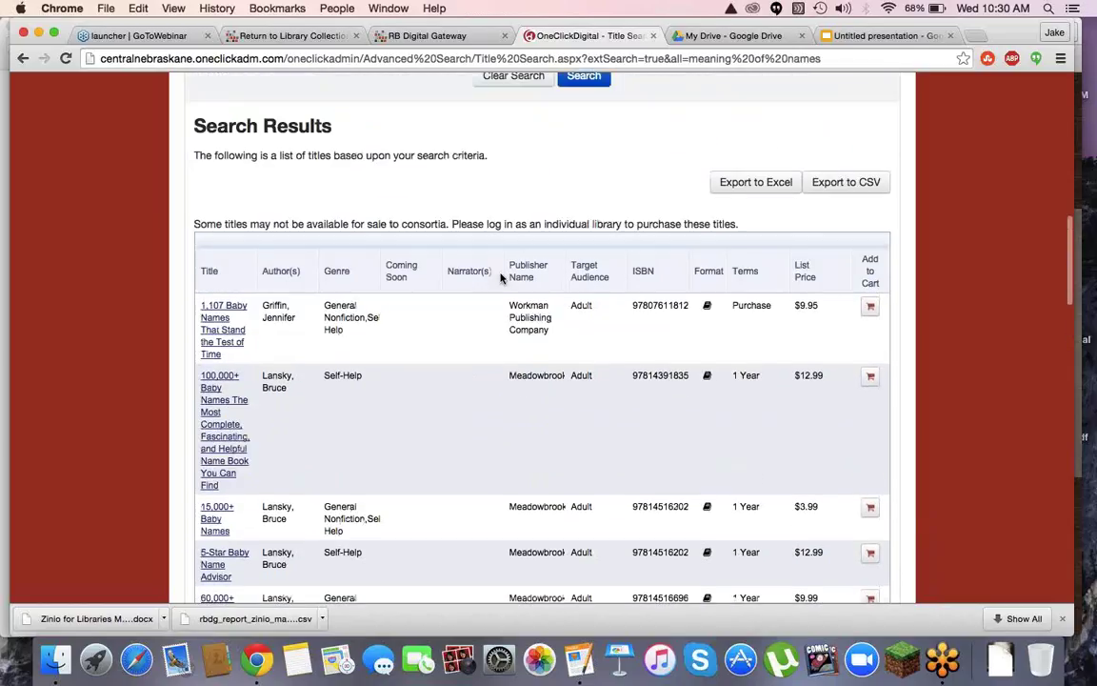
{"action": "scroll", "coordinate": [500, 278], "scroll_direction": "up", "scroll_amount": 15}
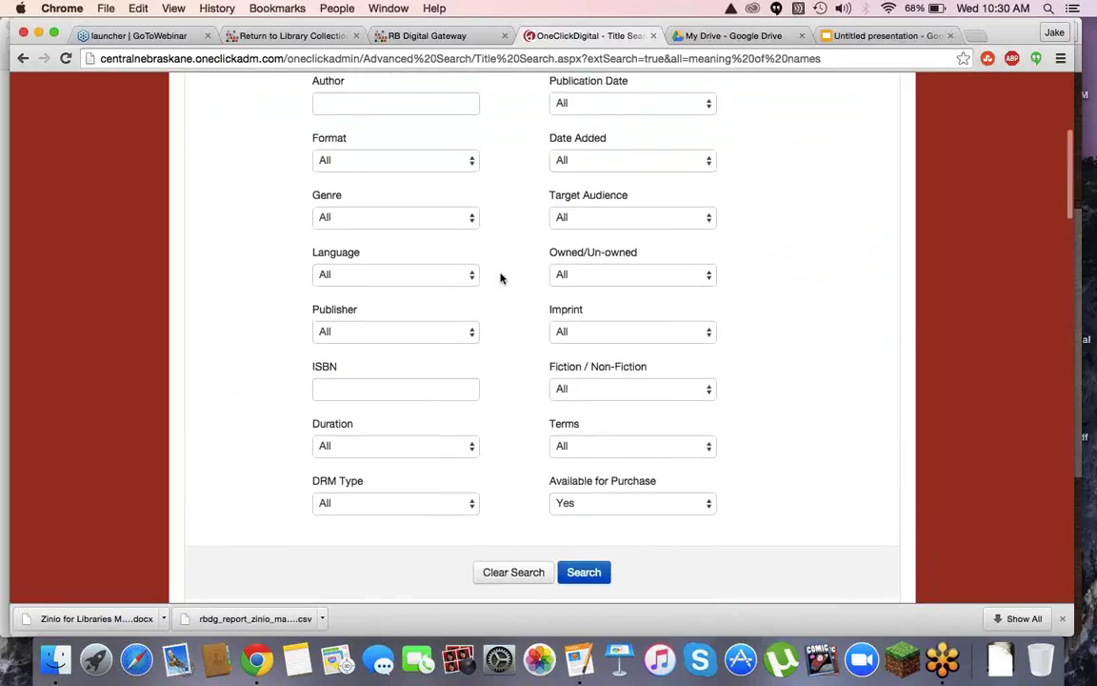
{"action": "left_click", "coordinate": [360, 204]}
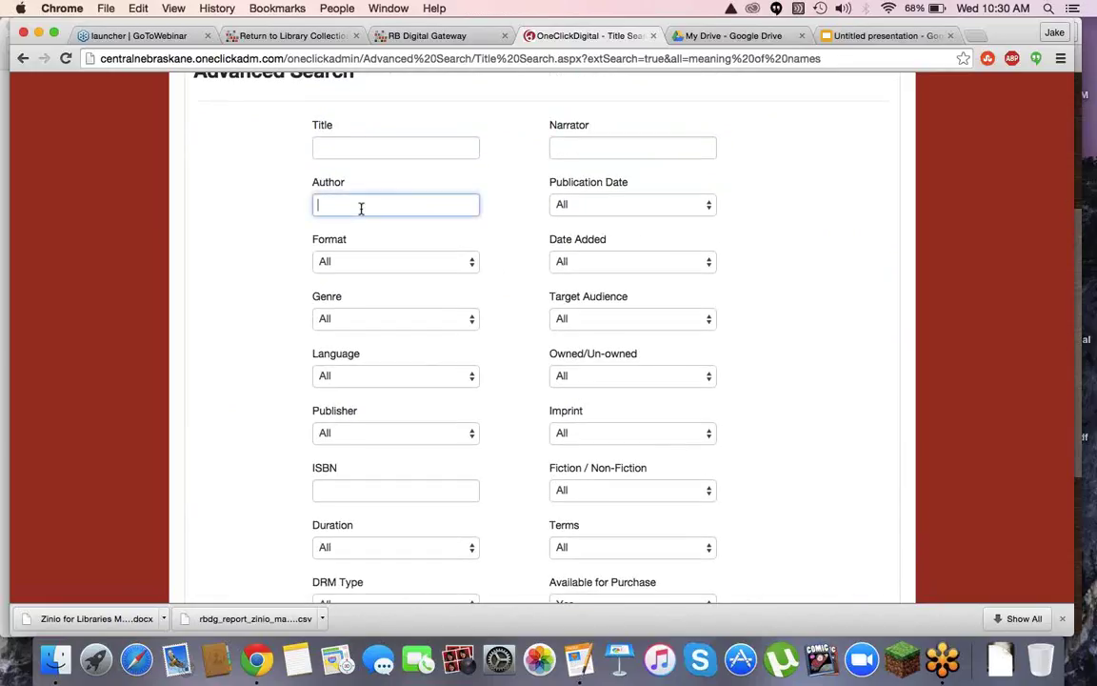
{"action": "type", "text": "gettert, karen"}
{"action": "left_click", "coordinate": [396, 152]}
{"action": "type", "text": "meaning of names"}
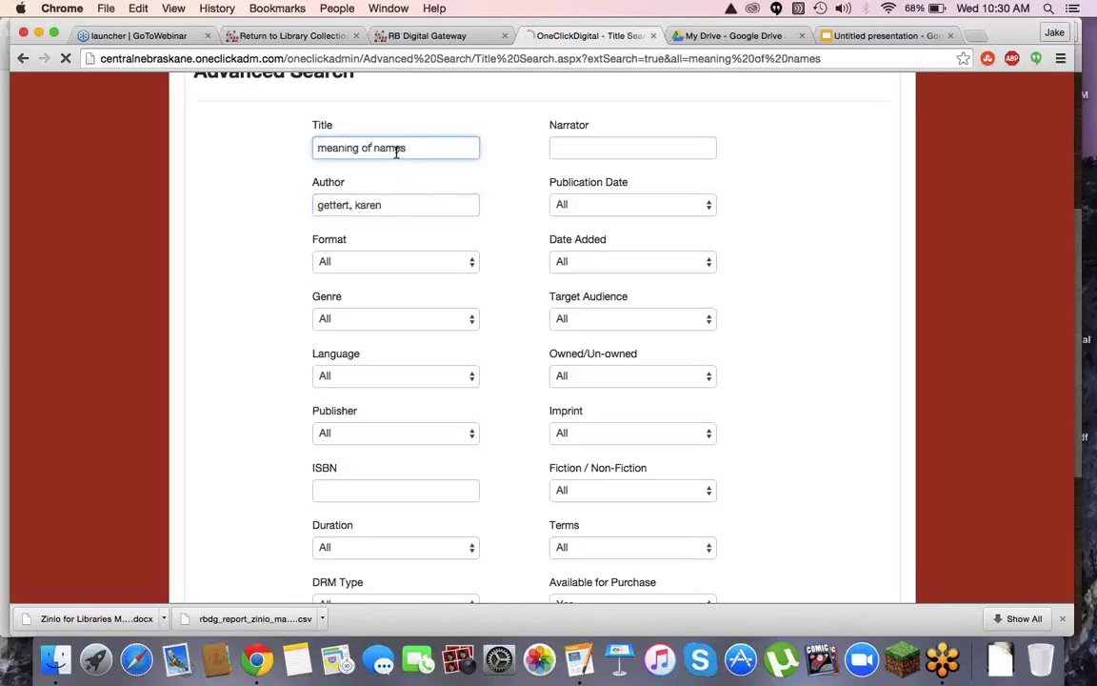
{"action": "key", "text": "Return"}
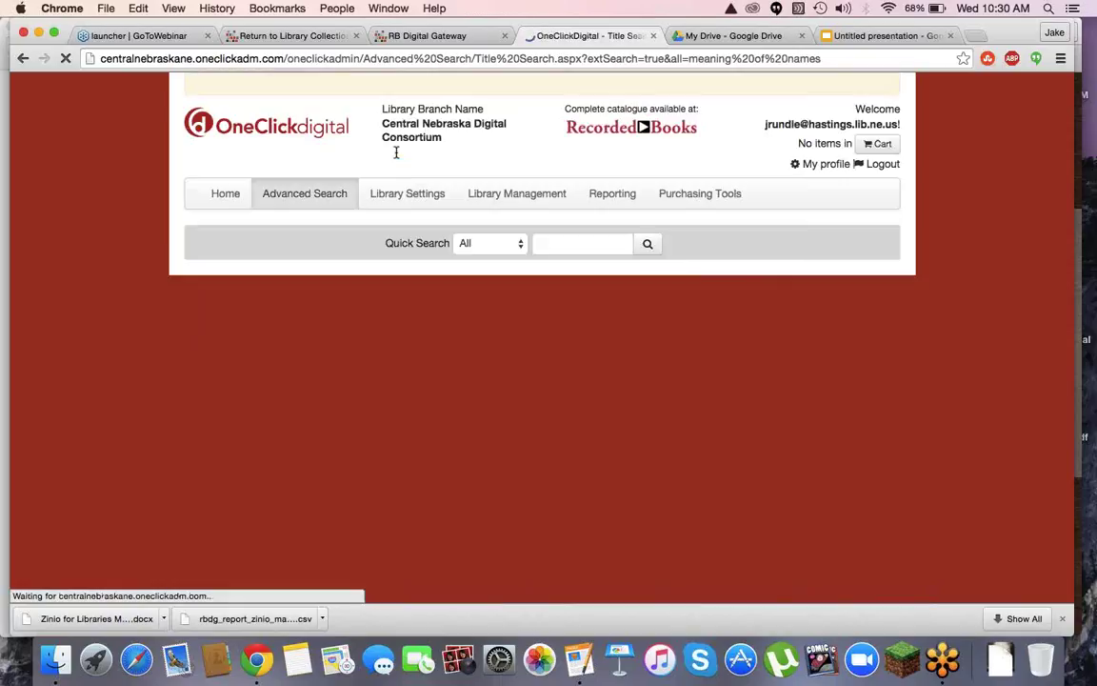
Correct the author's surname to shoemaker and rerun the search
{"action": "scroll", "coordinate": [487, 266], "scroll_direction": "up", "scroll_amount": 10}
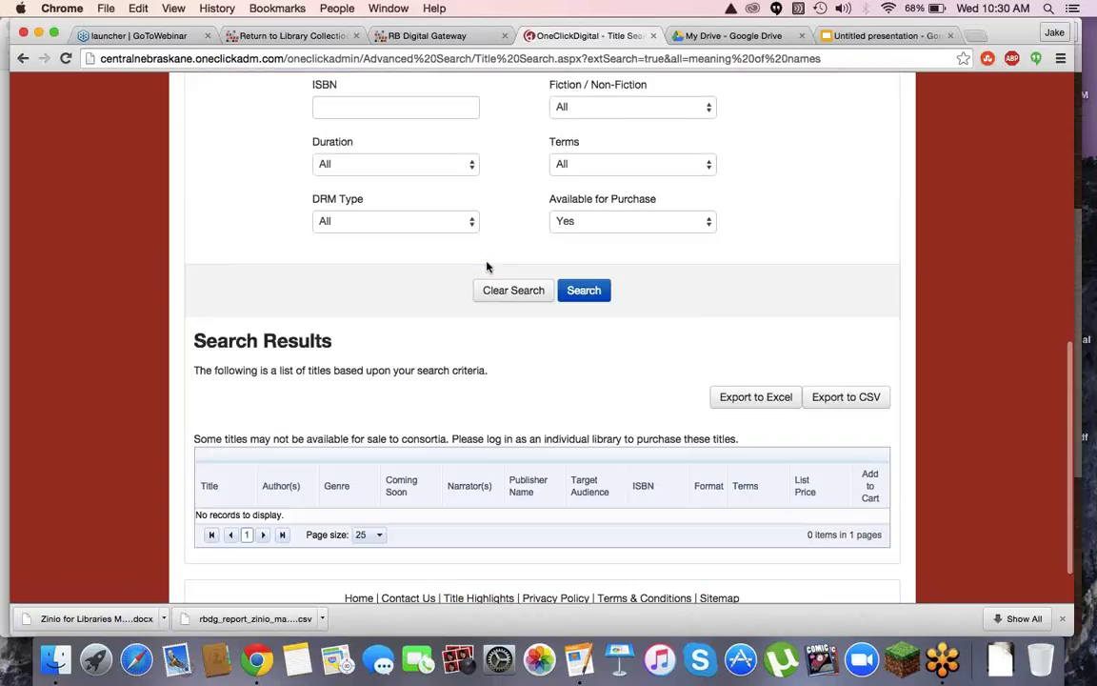
{"action": "left_click", "coordinate": [316, 316]}
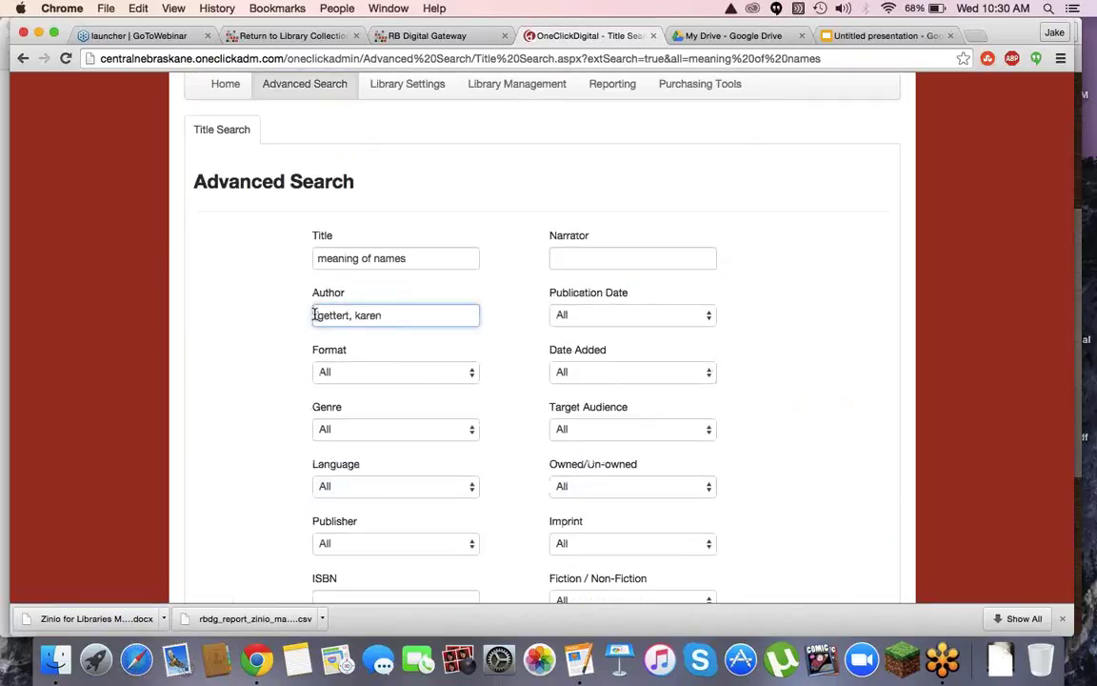
{"action": "type", "text": "shoemaker"}
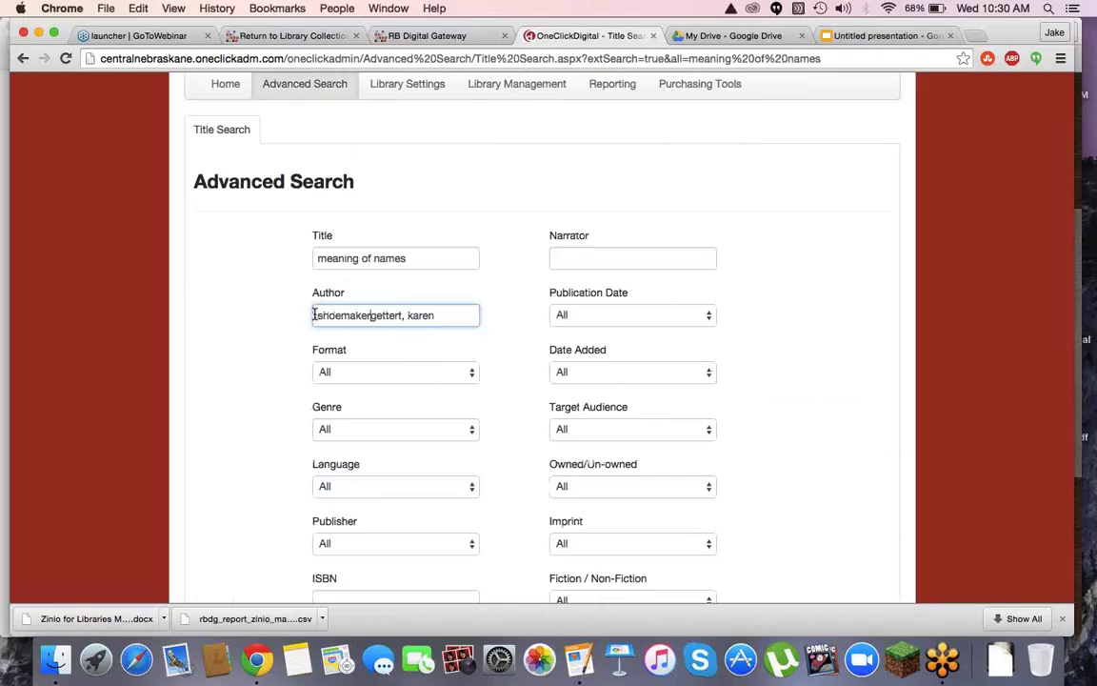
{"action": "key", "text": "Right"}
{"action": "key", "text": "Right"}
{"action": "key", "text": "Right"}
{"action": "key", "text": "Right"}
{"action": "key", "text": "Right"}
{"action": "key", "text": "Right"}
{"action": "key", "text": "Right"}
{"action": "key", "text": "BackSpace"}
{"action": "key", "text": "BackSpace"}
{"action": "key", "text": "BackSpace"}
{"action": "key", "text": "BackSpace"}
{"action": "key", "text": "BackSpace"}
{"action": "key", "text": "BackSpace"}
{"action": "key", "text": "BackSpace"}
{"action": "key", "text": "BackSpace"}
{"action": "type", "text": "r"}
{"action": "key", "text": "Return"}
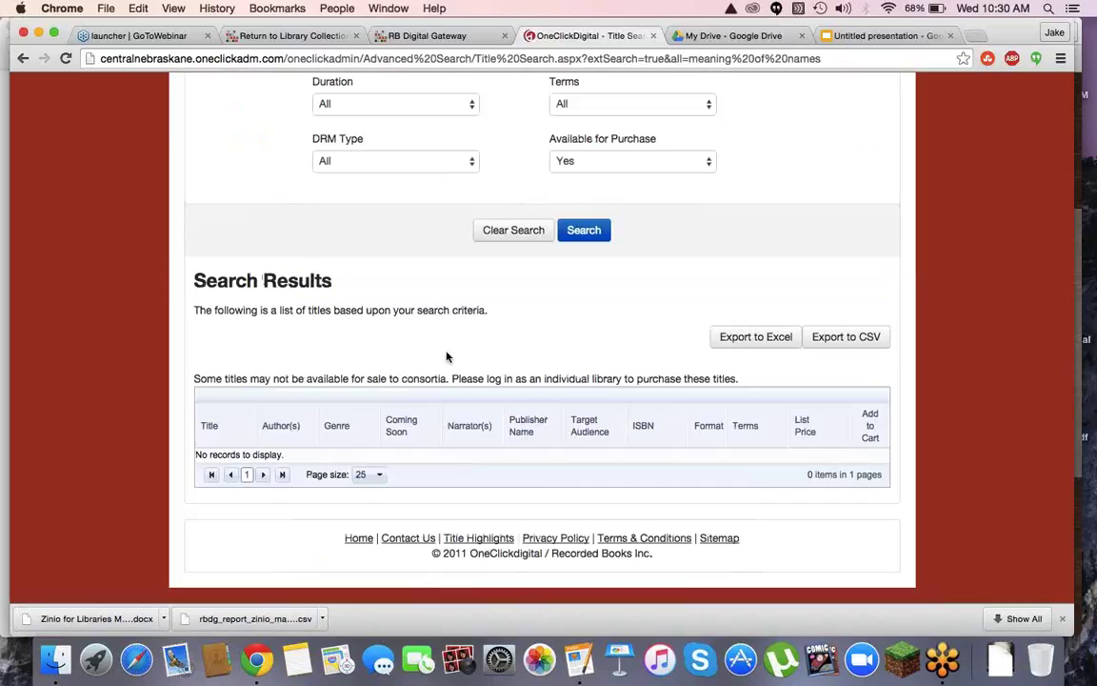
Clear title and author, then search for 'death zones and darling spies', which finds no records
{"action": "scroll", "coordinate": [430, 326], "scroll_direction": "up", "scroll_amount": 10}
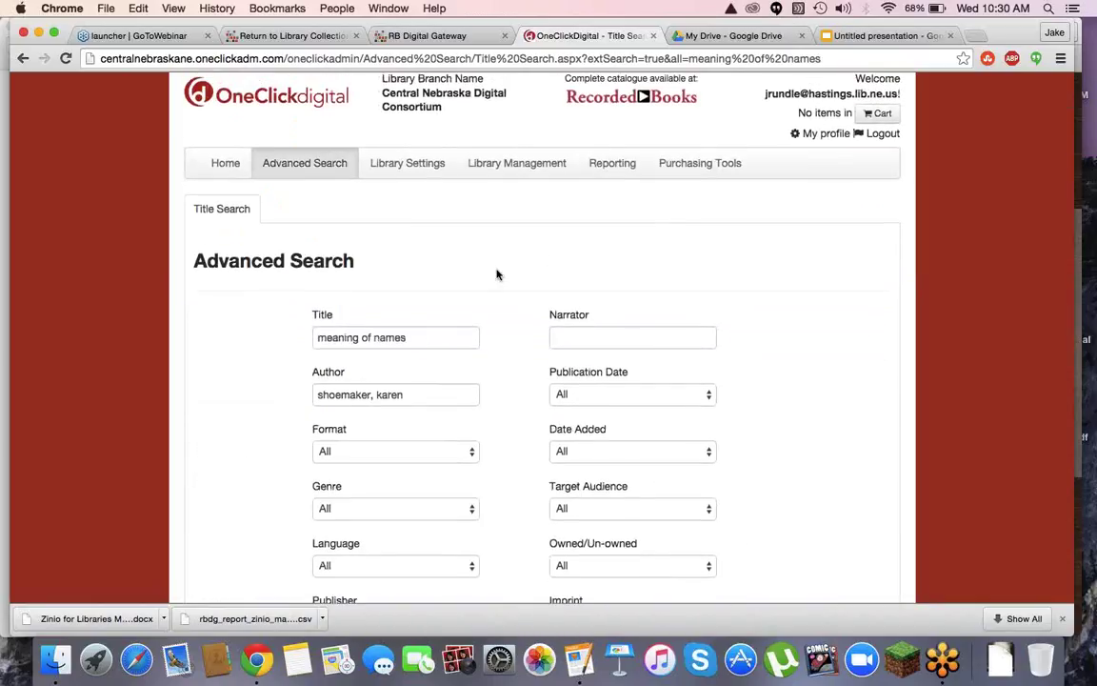
{"action": "scroll", "coordinate": [497, 274], "scroll_direction": "up", "scroll_amount": 2}
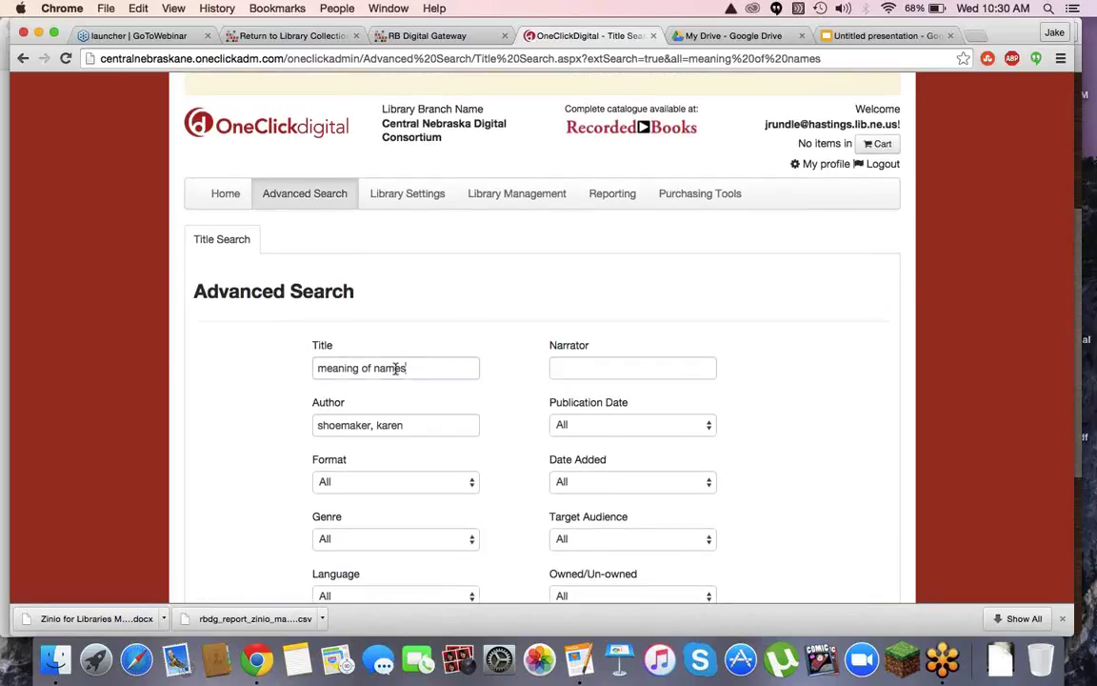
{"action": "triple_click", "coordinate": [409, 368]}
{"action": "key", "text": "BackSpace"}
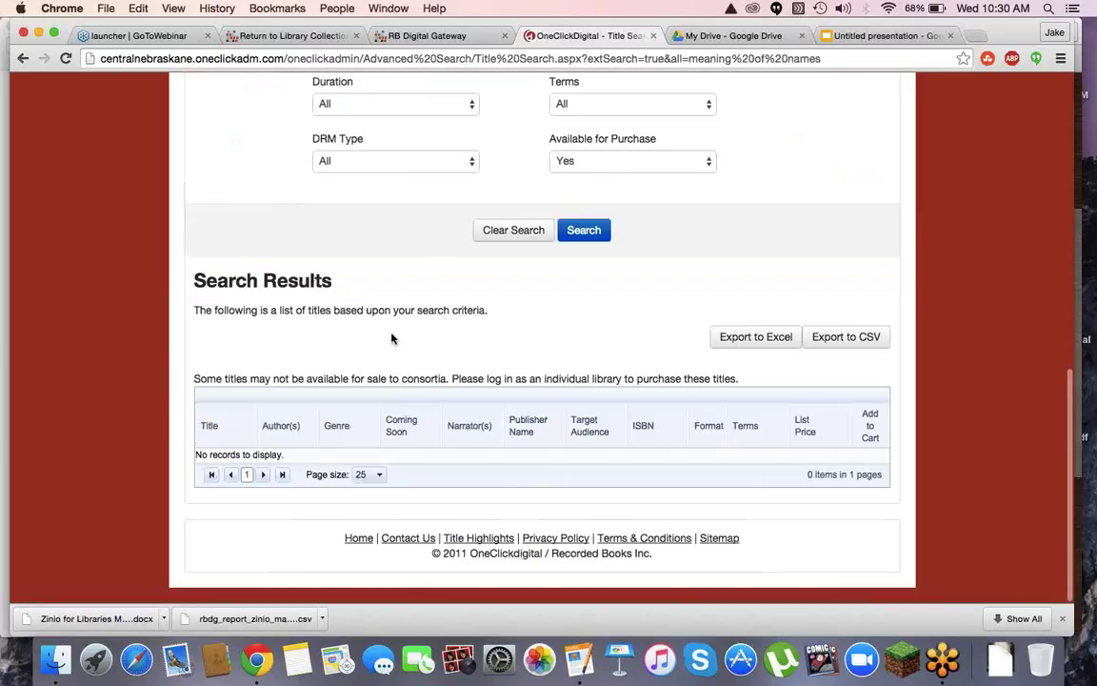
{"action": "scroll", "coordinate": [461, 336], "scroll_direction": "up", "scroll_amount": 10}
{"action": "left_click_drag", "start_coordinate": [410, 305], "coordinate": [196, 289]}
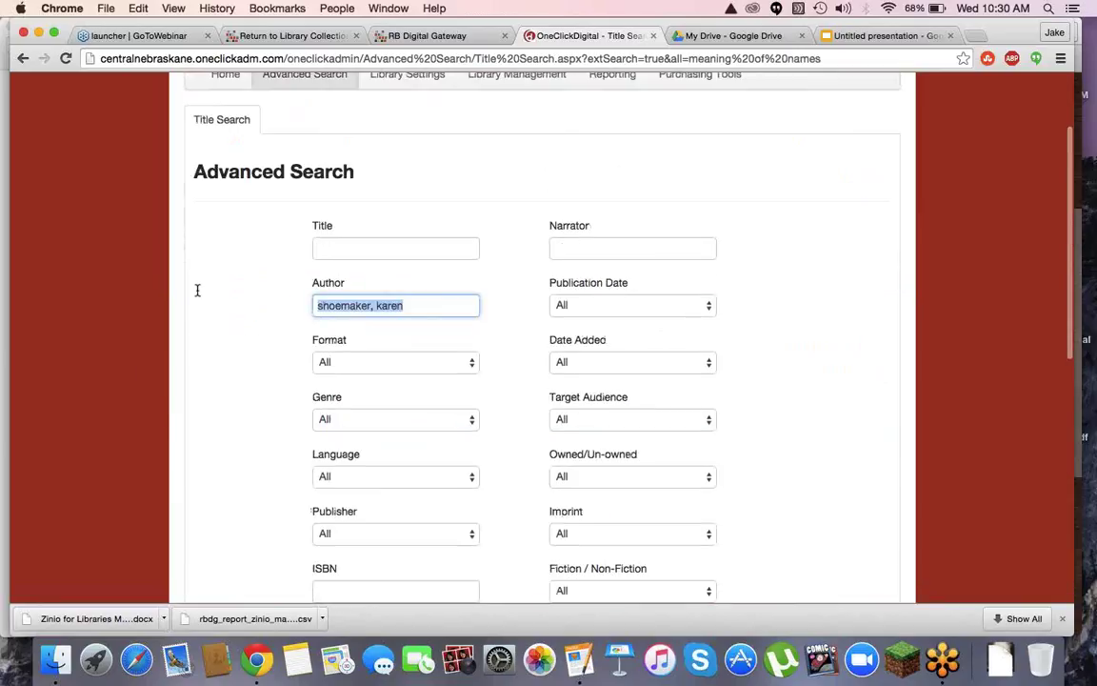
{"action": "key", "text": "BackSpace"}
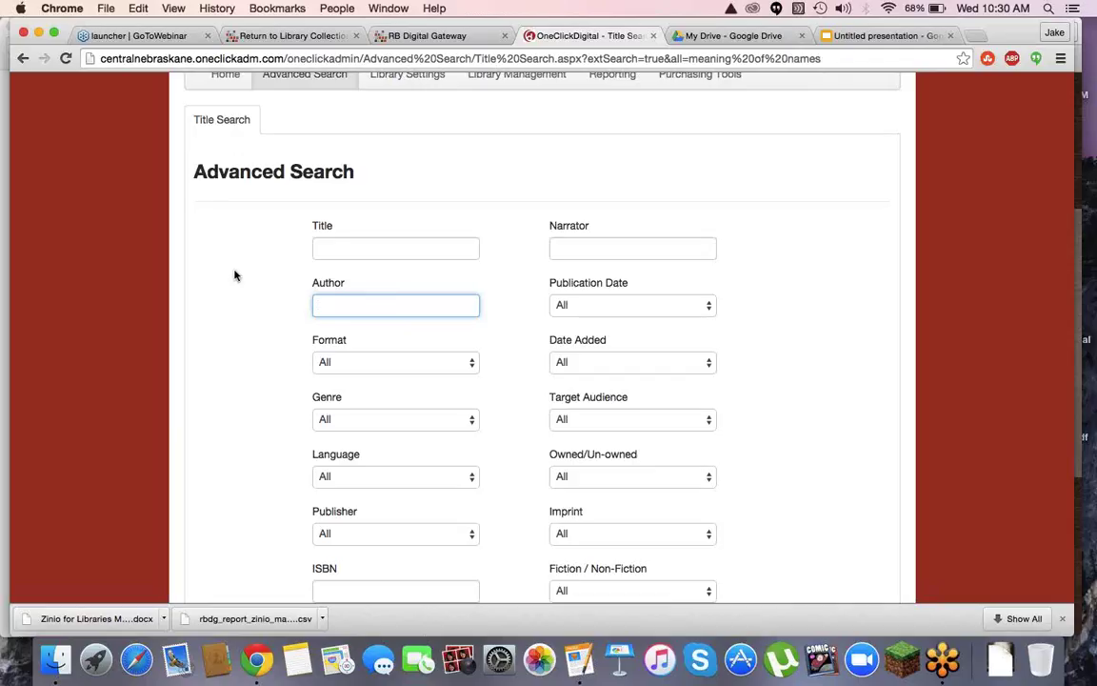
{"action": "left_click", "coordinate": [320, 248]}
{"action": "type", "text": "death"}
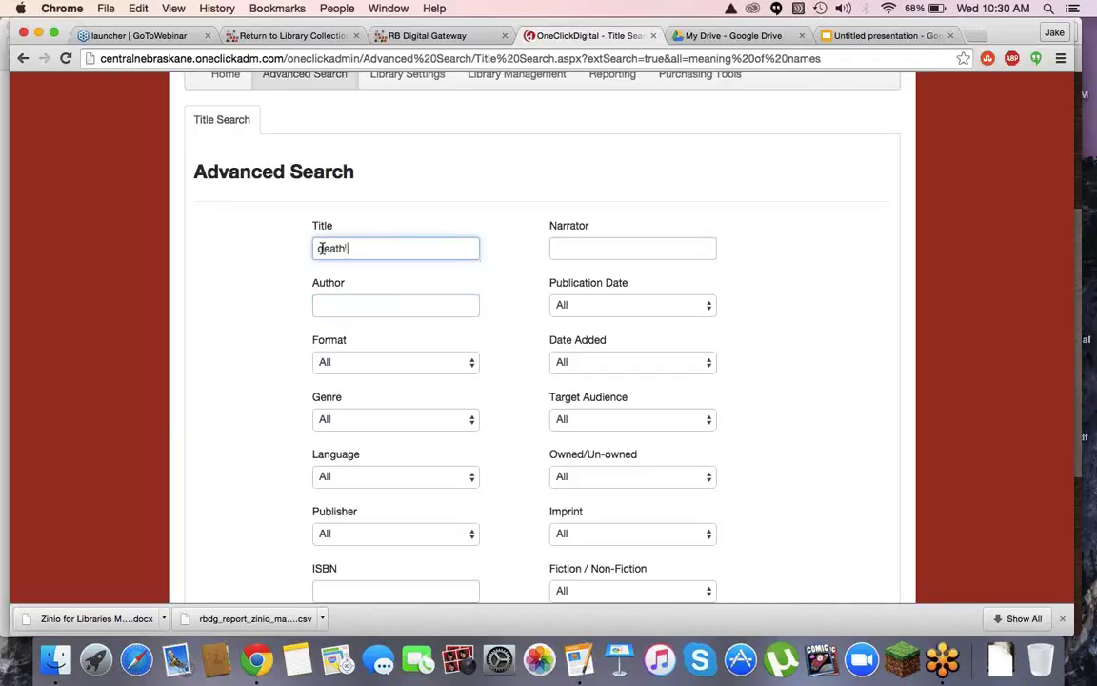
{"action": "type", "text": " zones and darling spies"}
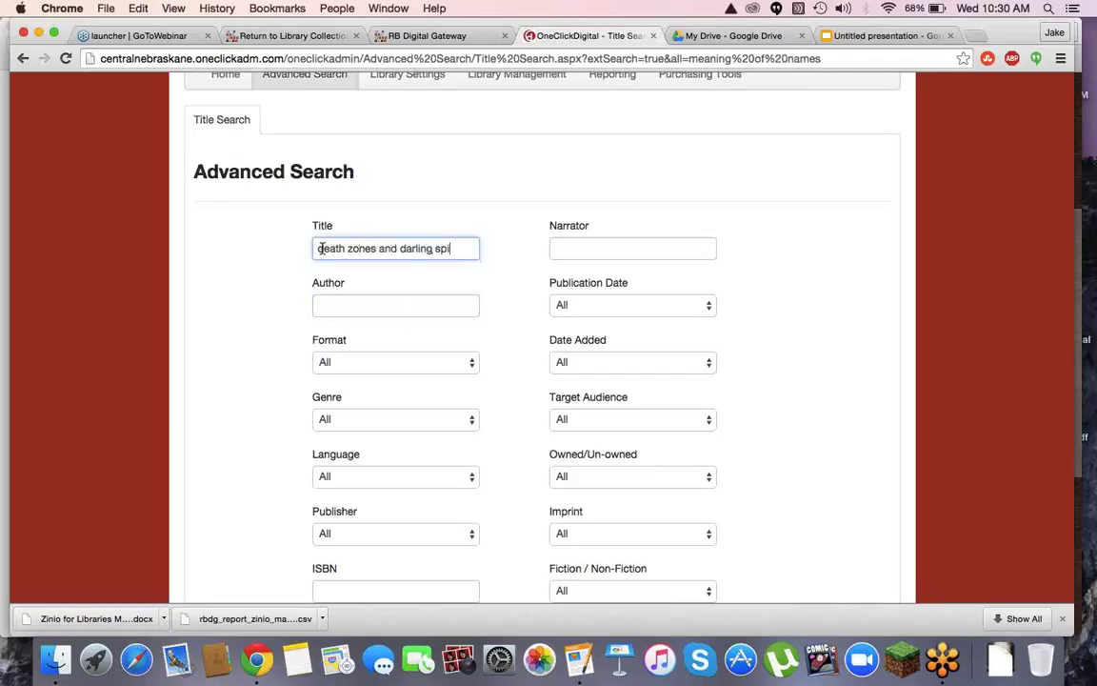
{"action": "key", "text": "Return"}
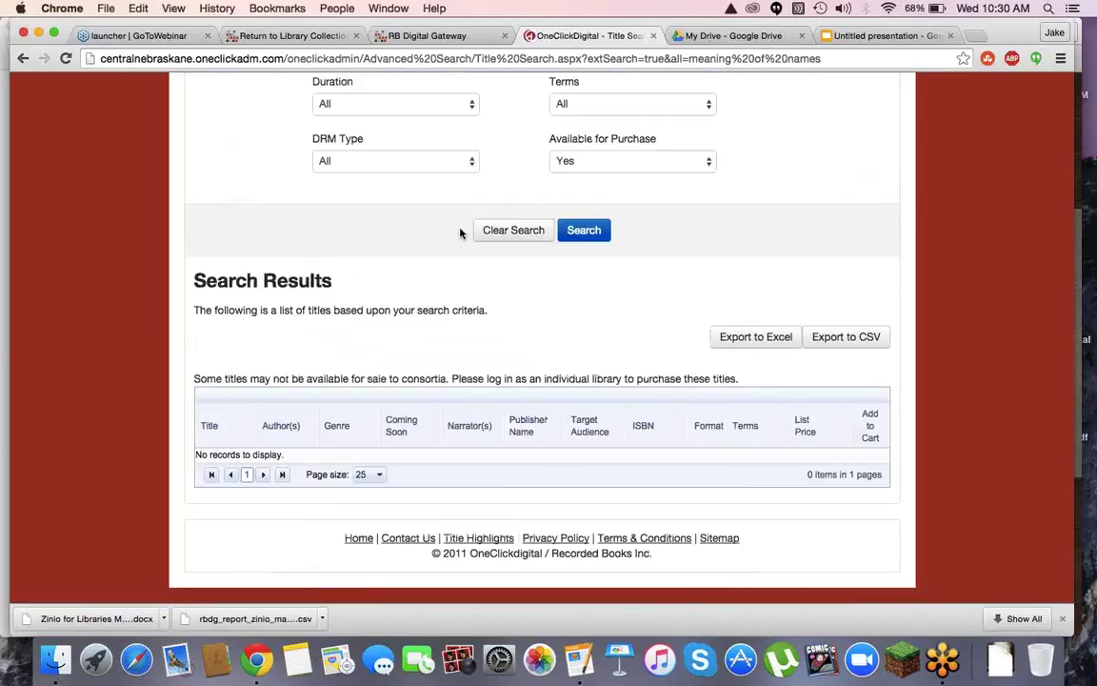
{"action": "scroll", "coordinate": [460, 232], "scroll_direction": "up", "scroll_amount": 10}
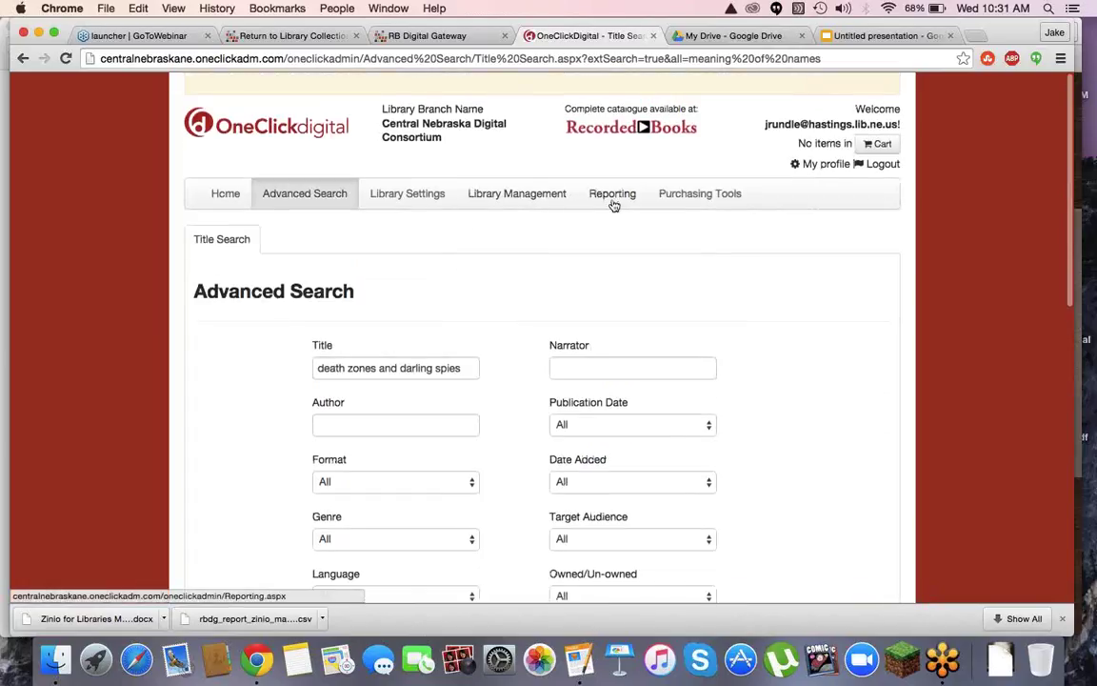
Open Purchasing Tools and browse its Title Highlights of bestseller lists and quarterly downloads
{"action": "left_click", "coordinate": [672, 197]}
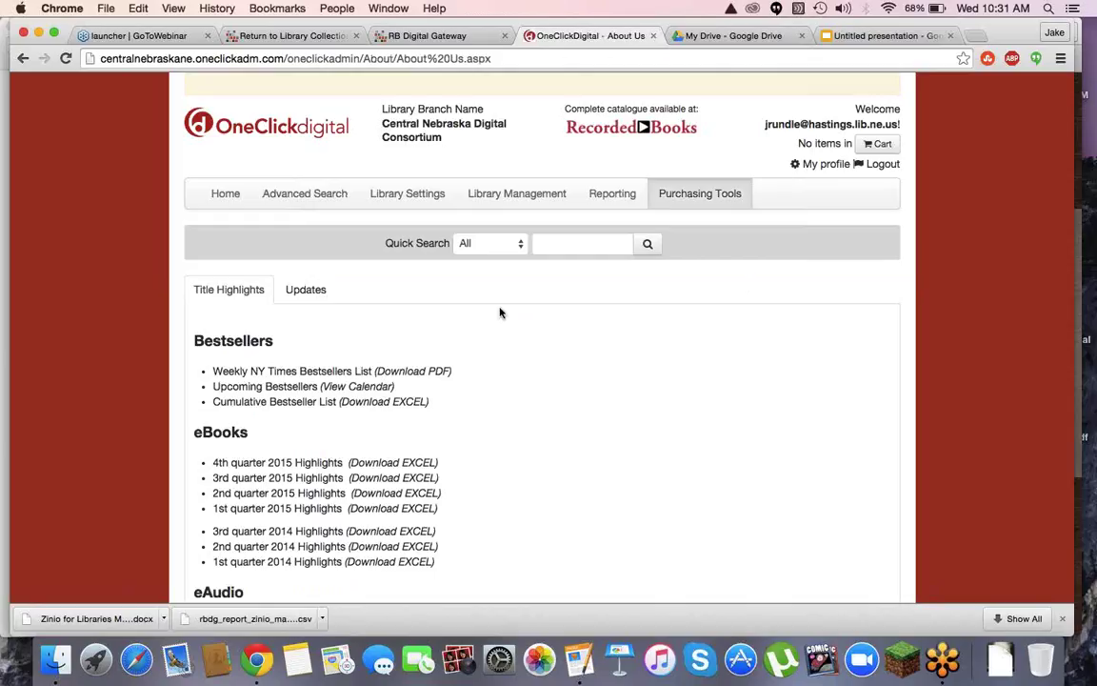
{"action": "scroll", "coordinate": [501, 313], "scroll_direction": "down", "scroll_amount": 2}
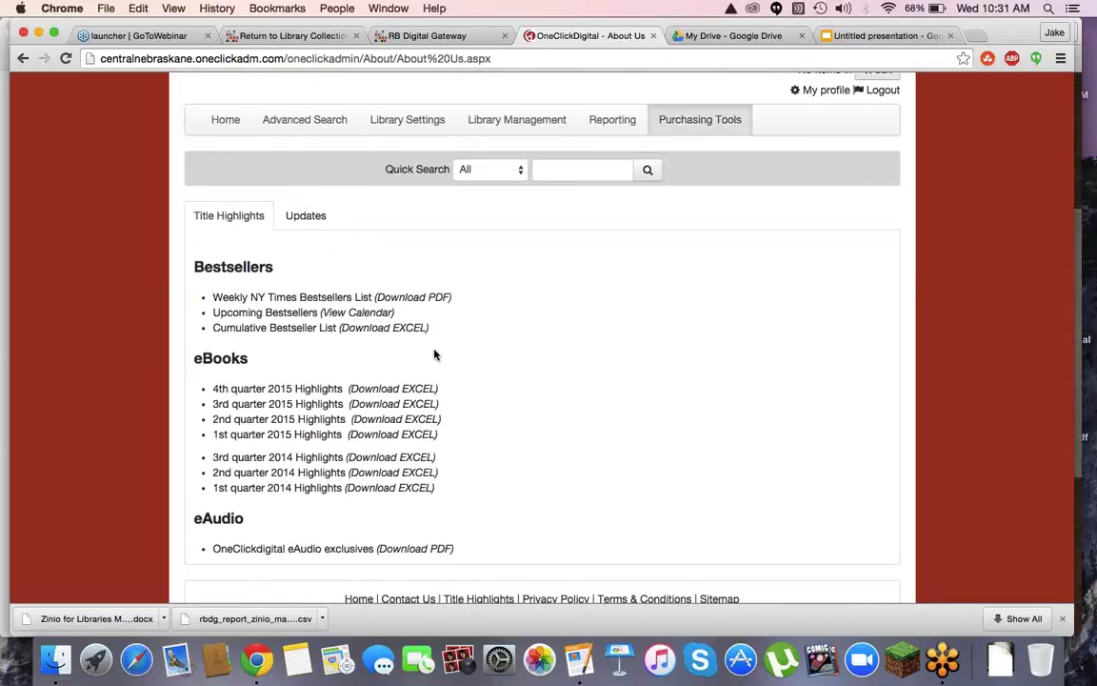
{"action": "scroll", "coordinate": [435, 354], "scroll_direction": "up", "scroll_amount": 2}
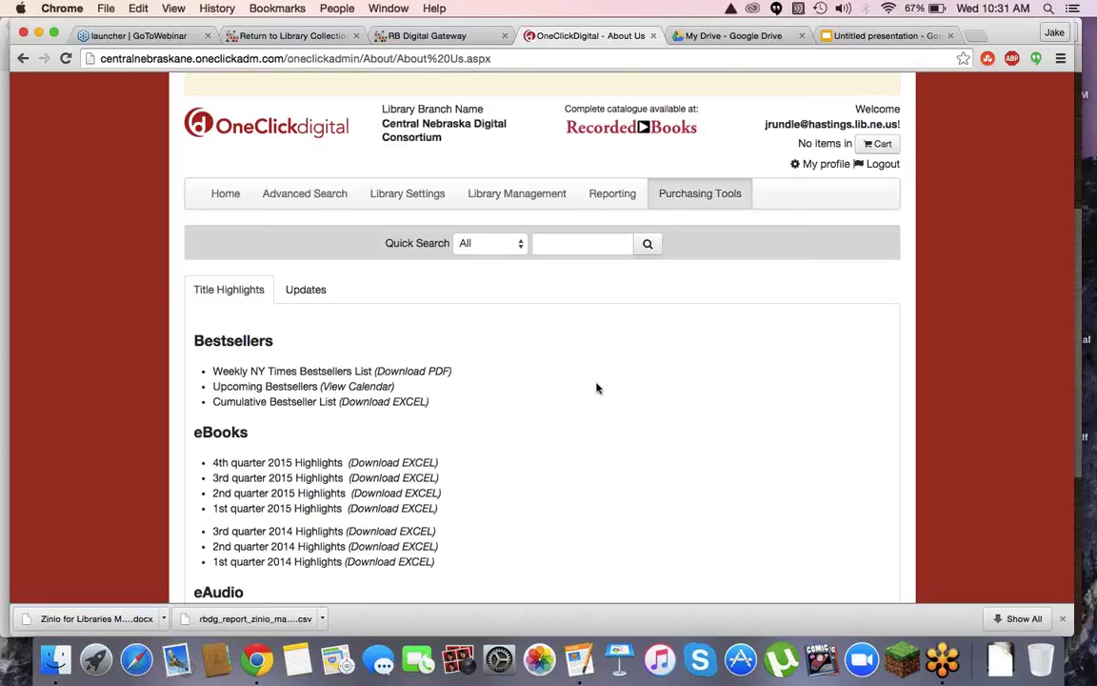
Pick the Patron Downloads report on the Reporting page and generate it
{"action": "left_click", "coordinate": [622, 196]}
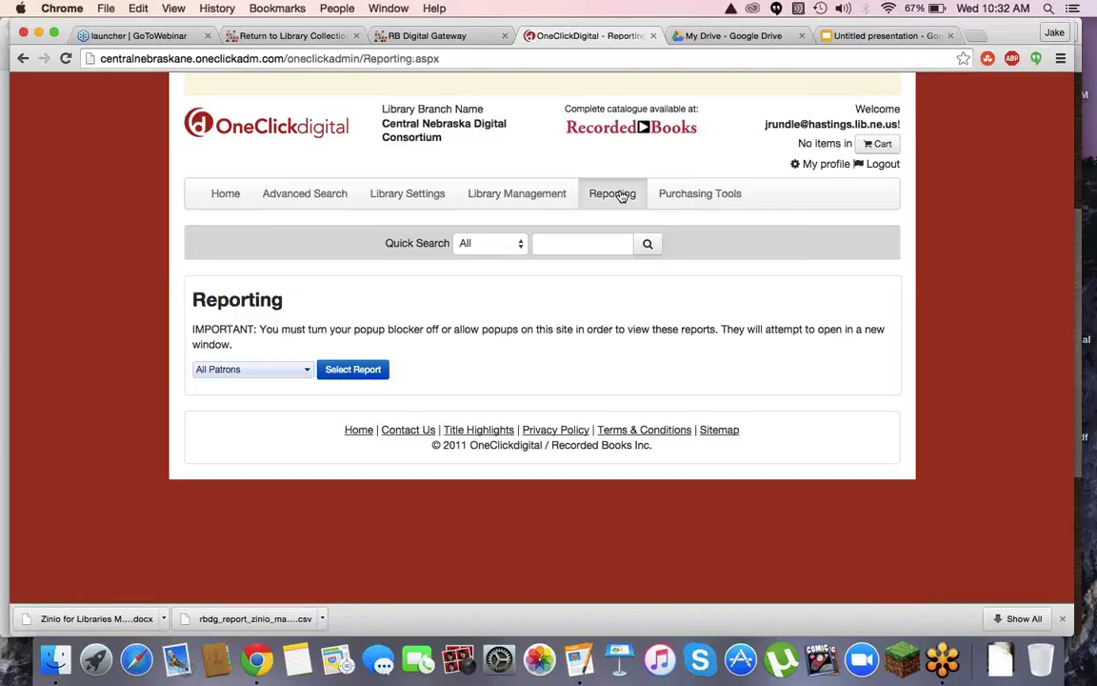
{"action": "left_click", "coordinate": [298, 377]}
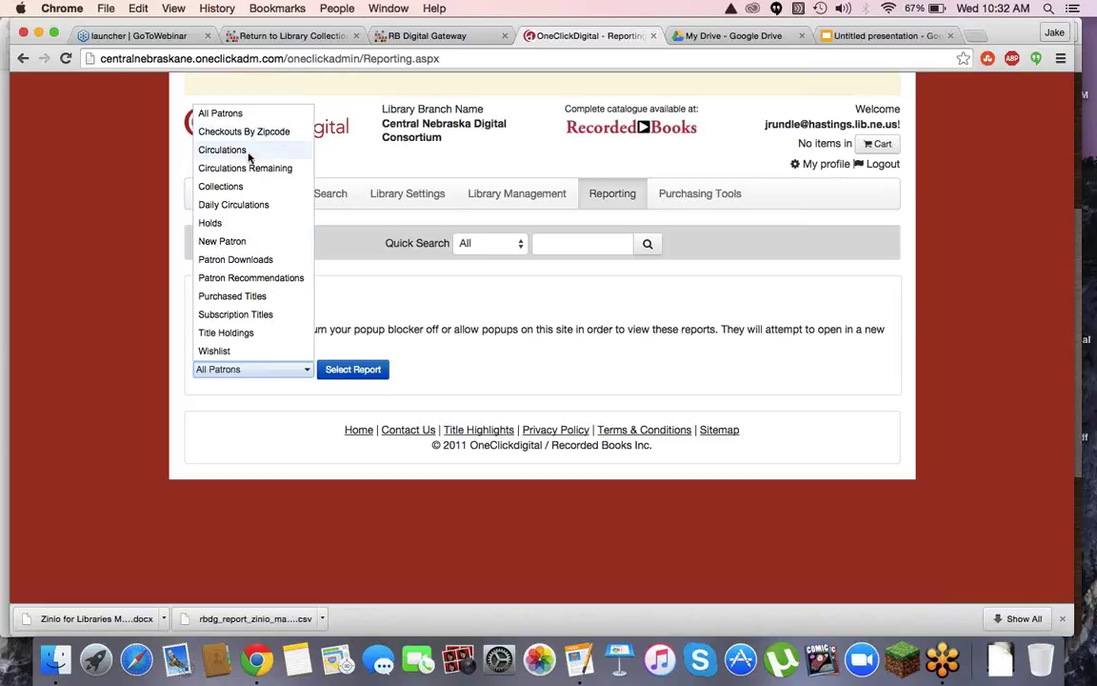
{"action": "left_click", "coordinate": [265, 261]}
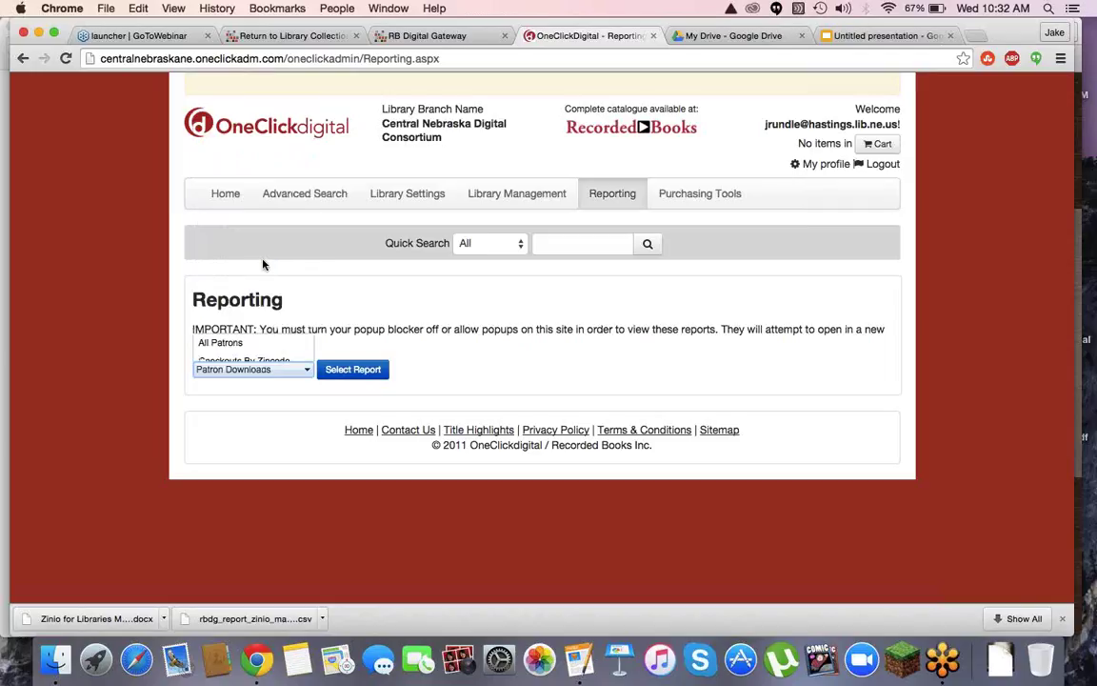
{"action": "left_click", "coordinate": [341, 370]}
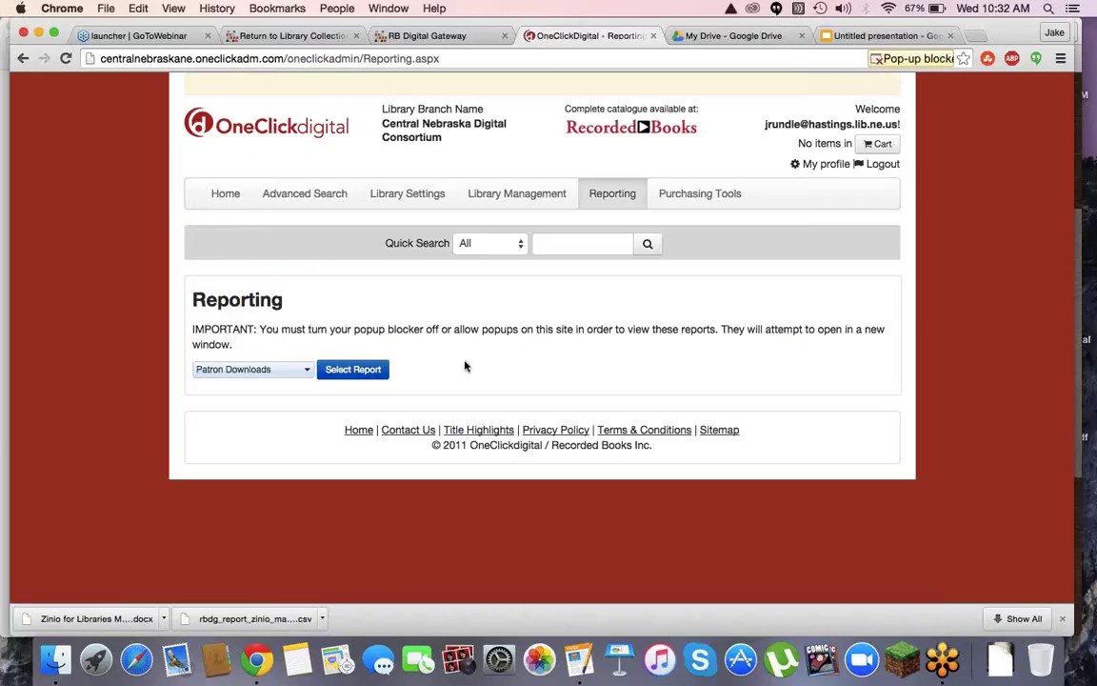
Always allow this site's pop-ups in Chrome and generate the report again
{"action": "left_click", "coordinate": [948, 59]}
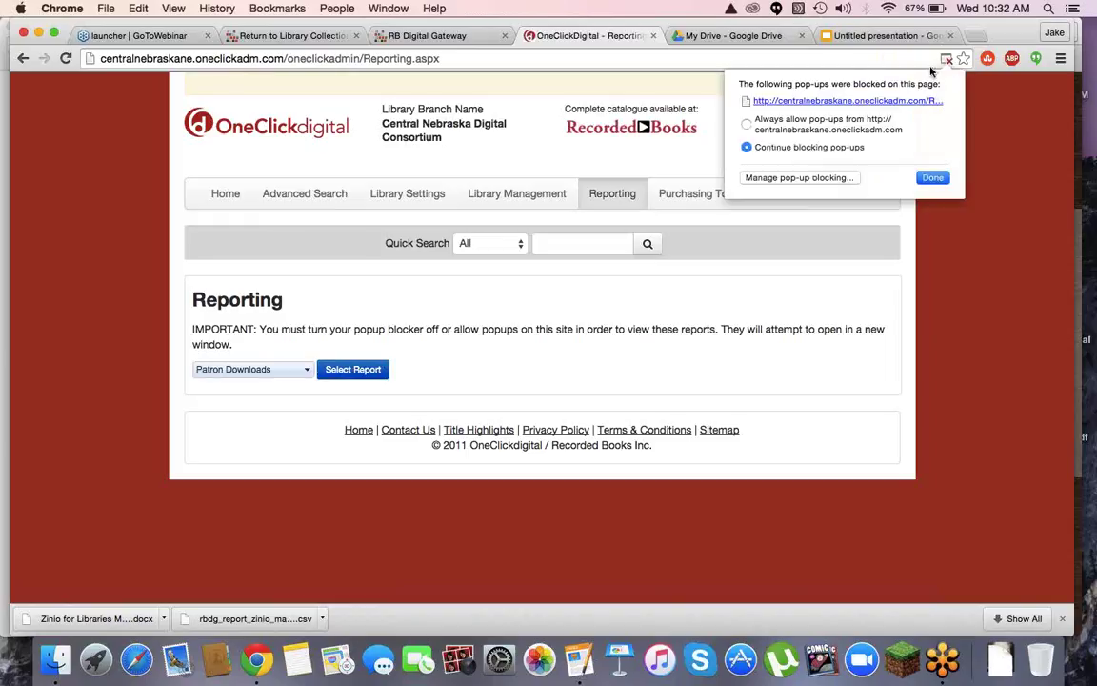
{"action": "left_click", "coordinate": [746, 124]}
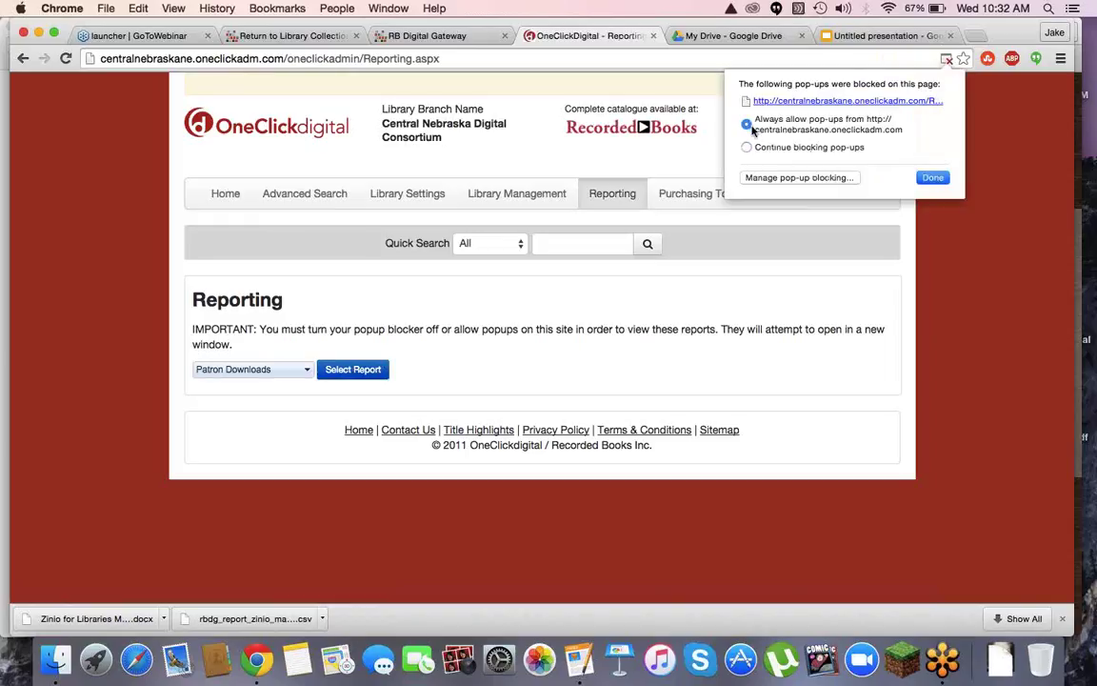
{"action": "left_click", "coordinate": [930, 179]}
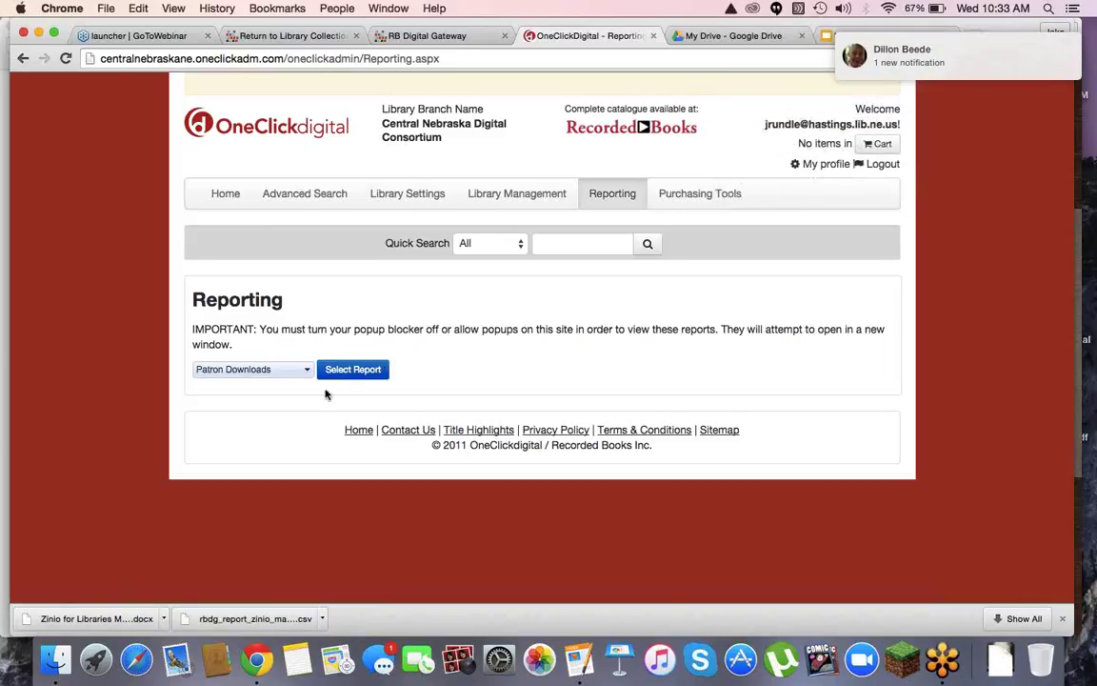
{"action": "left_click", "coordinate": [350, 372]}
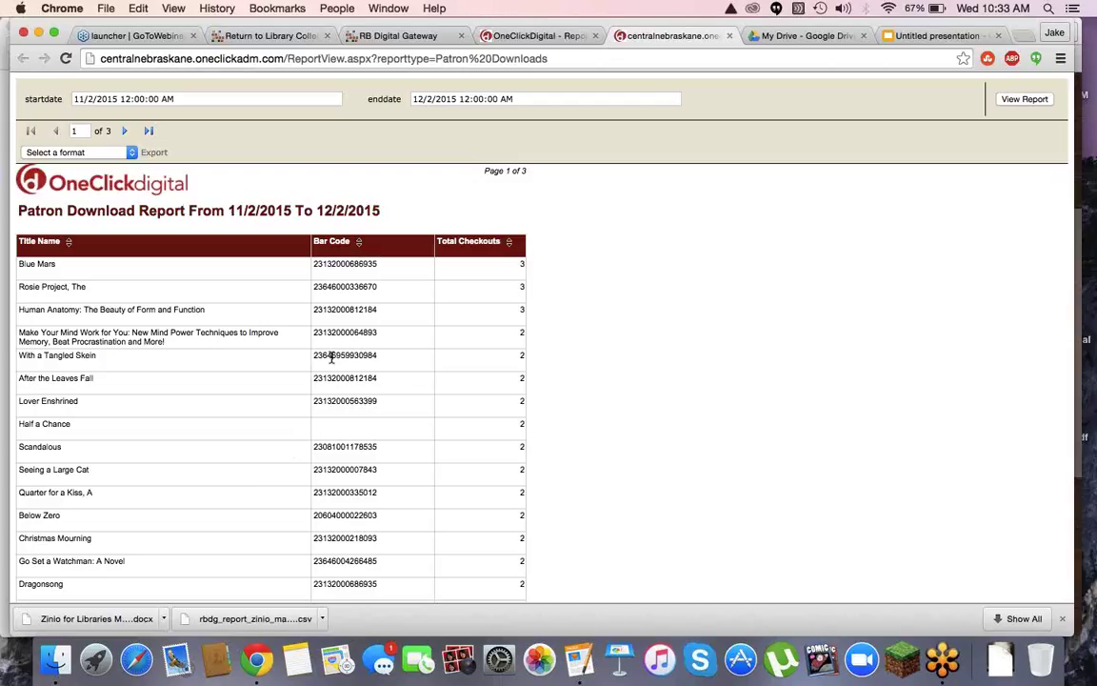
Scroll through the Patron Download Report for 11/2/2015 to 12/2/2015
{"action": "scroll", "coordinate": [332, 360], "scroll_direction": "down", "scroll_amount": 3}
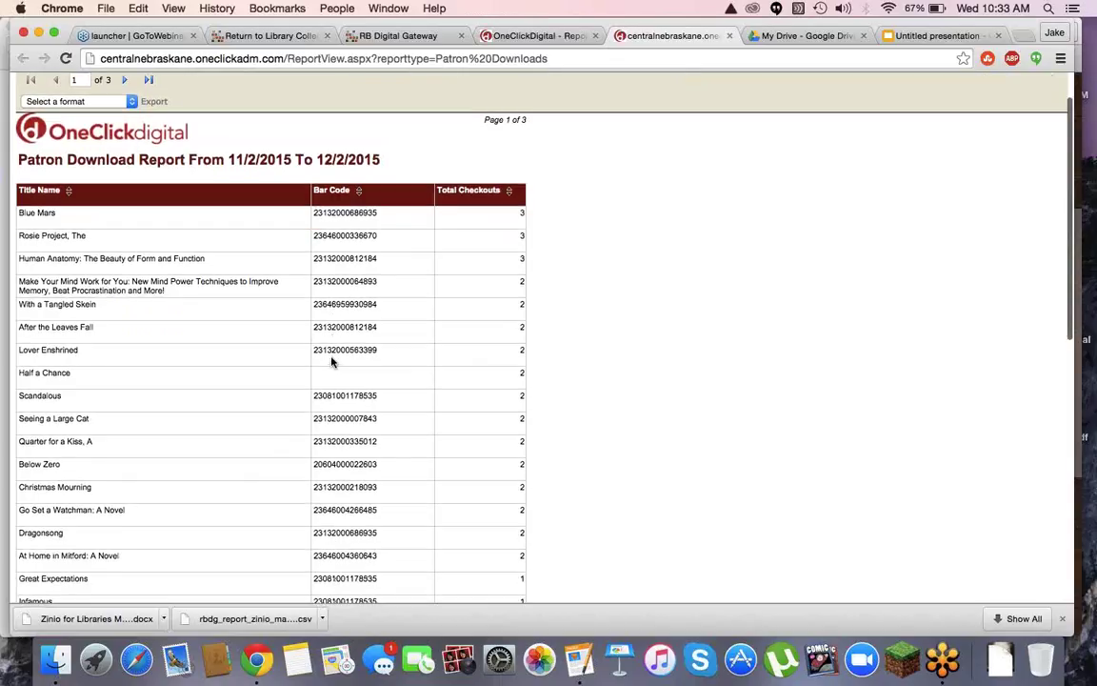
{"action": "scroll", "coordinate": [331, 361], "scroll_direction": "down", "scroll_amount": 4}
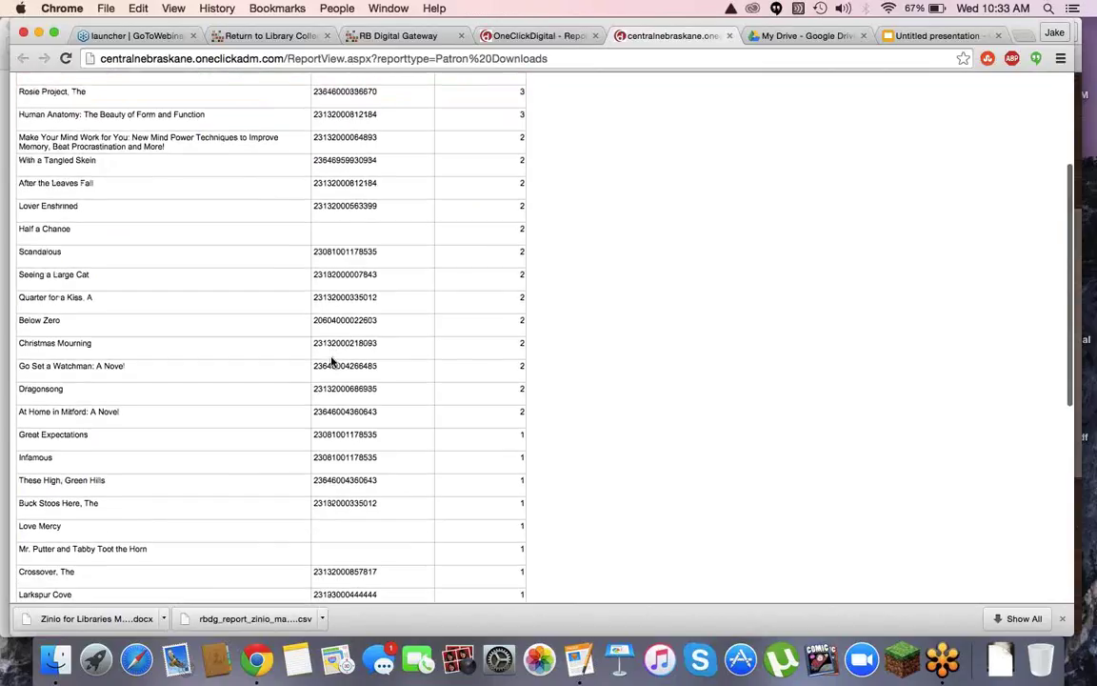
{"action": "scroll", "coordinate": [331, 360], "scroll_direction": "down", "scroll_amount": 5}
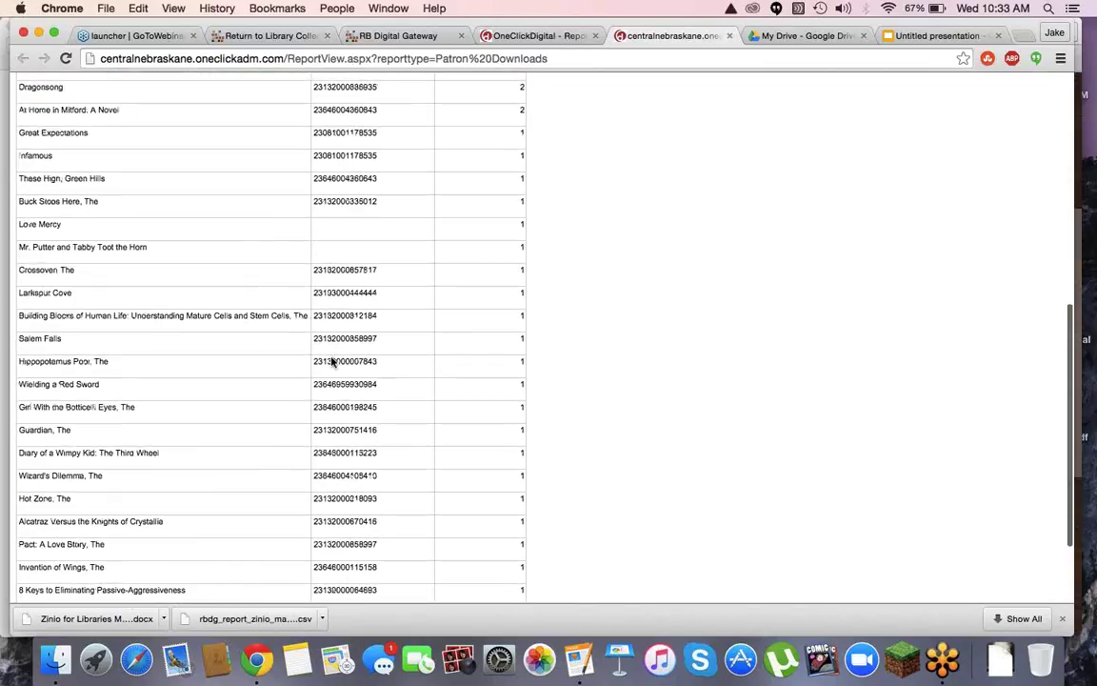
{"action": "scroll", "coordinate": [332, 358], "scroll_direction": "up", "scroll_amount": 4}
{"action": "scroll", "coordinate": [332, 359], "scroll_direction": "up", "scroll_amount": 8}
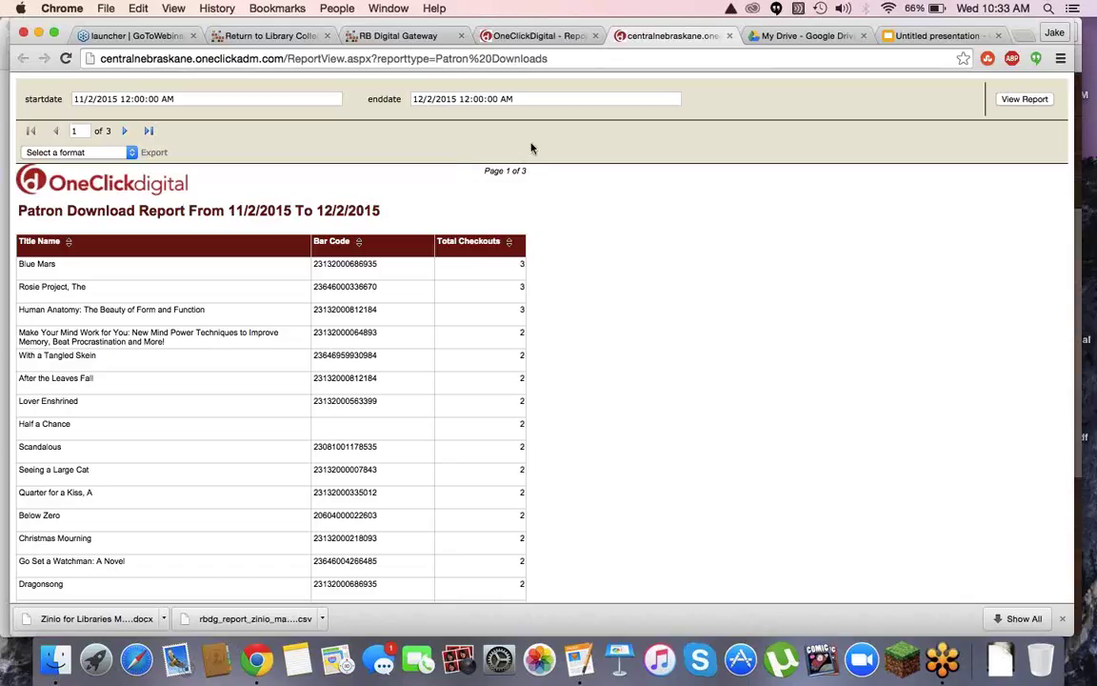
Open Steve's Magical formula 2014.xlsx from the My Drive file list
{"action": "left_click", "coordinate": [810, 40]}
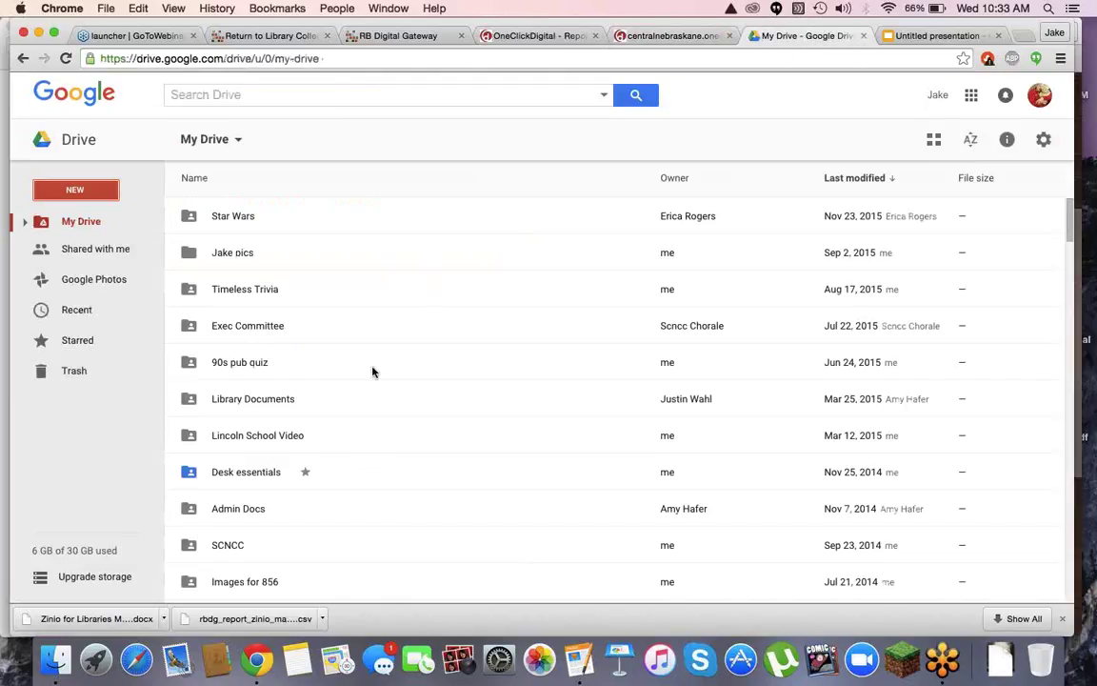
{"action": "scroll", "coordinate": [372, 372], "scroll_direction": "down", "scroll_amount": 3}
{"action": "scroll", "coordinate": [373, 372], "scroll_direction": "down", "scroll_amount": 1}
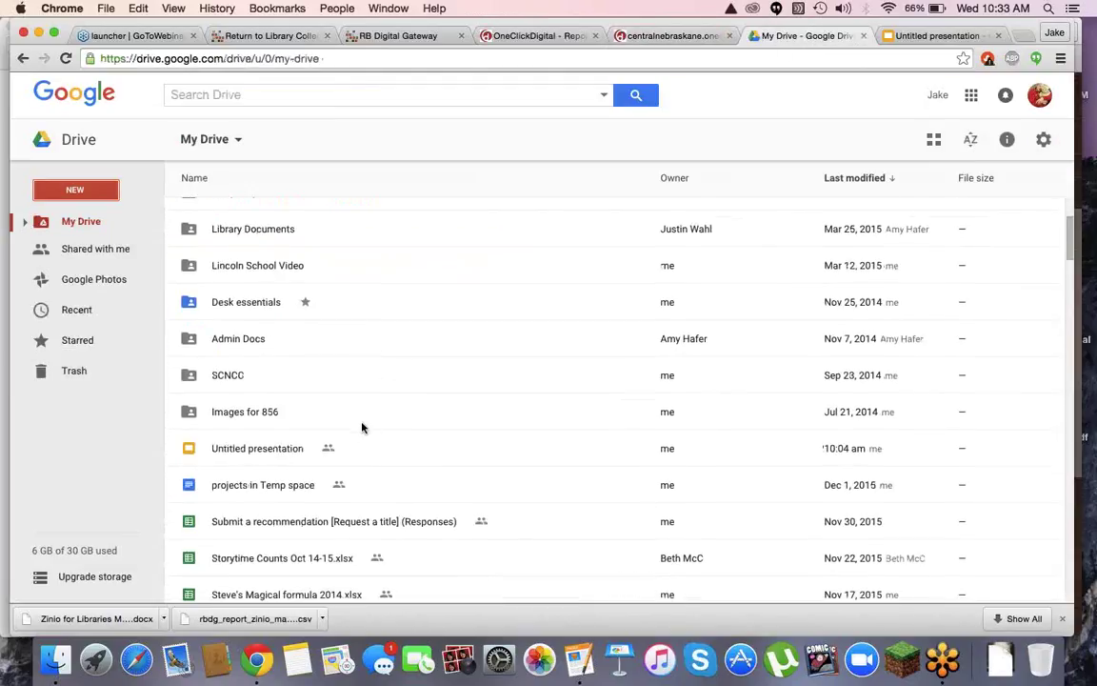
{"action": "scroll", "coordinate": [367, 406], "scroll_direction": "down", "scroll_amount": 2}
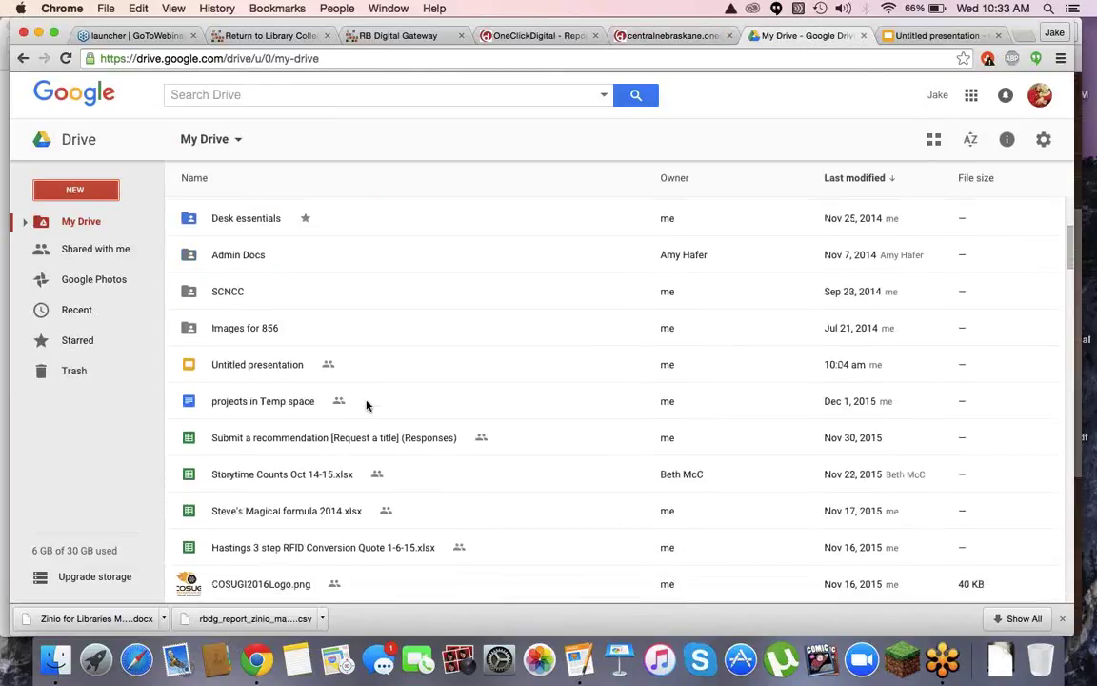
{"action": "double_click", "coordinate": [277, 509]}
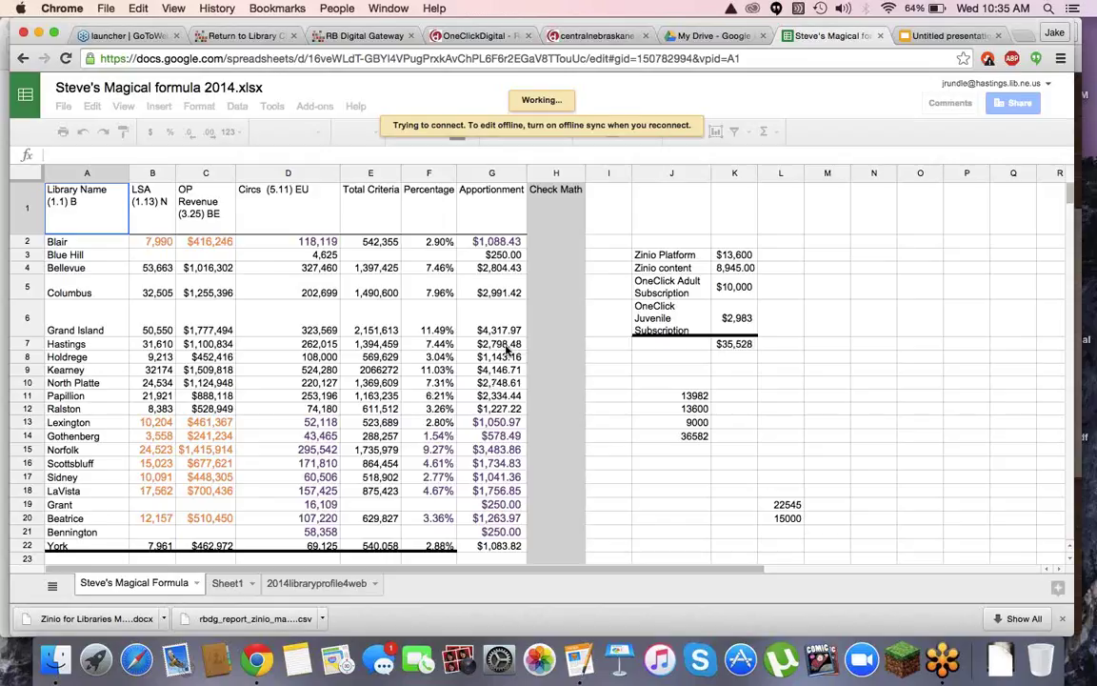
{"action": "left_click", "coordinate": [493, 345]}
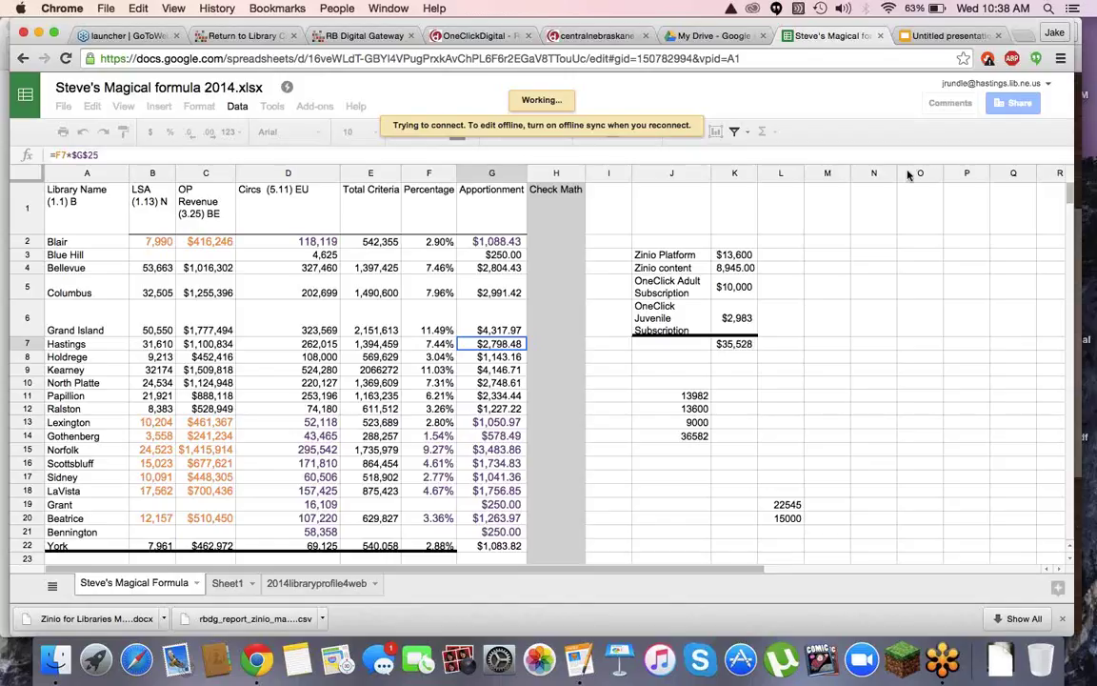
Show the 2014libraryprofile4web sheet of the workbook
{"action": "left_click", "coordinate": [308, 585]}
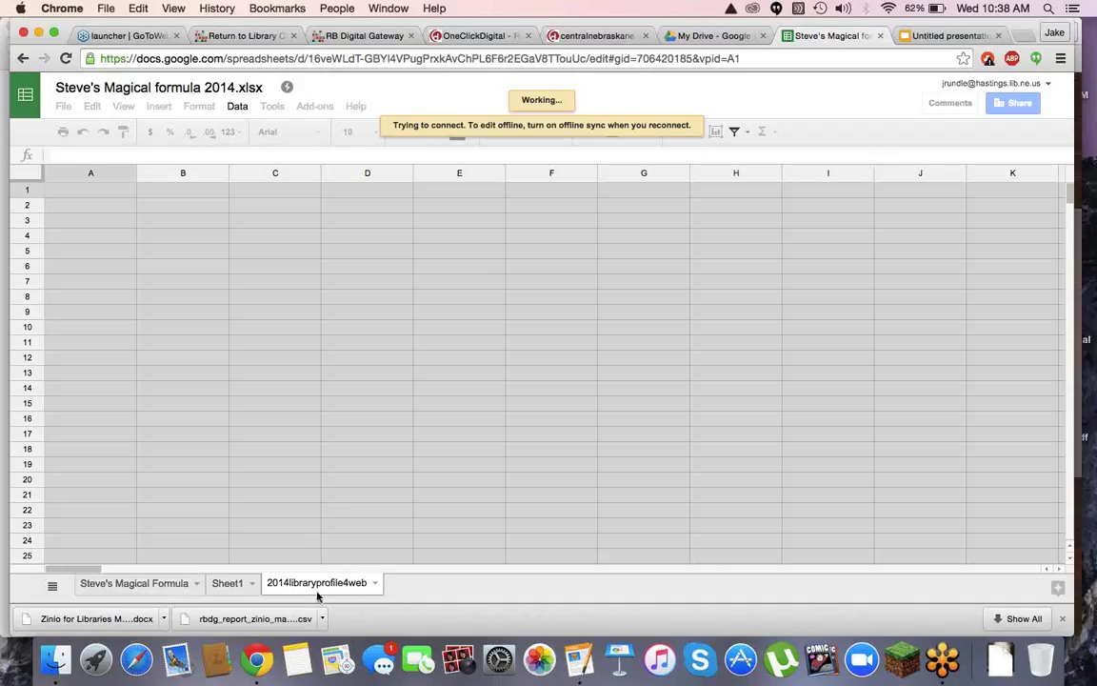
Go back to Steve's Magical Formula sheet and check the totals row of library apportionments
{"action": "left_click", "coordinate": [167, 584]}
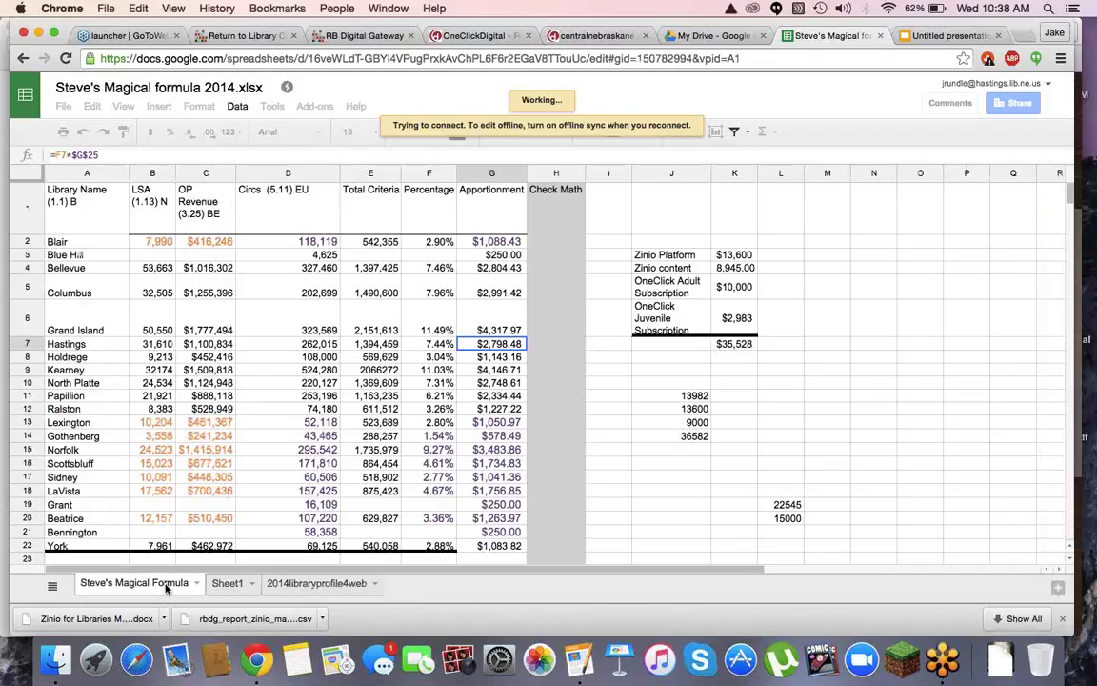
{"action": "scroll", "coordinate": [197, 539], "scroll_direction": "down", "scroll_amount": 3}
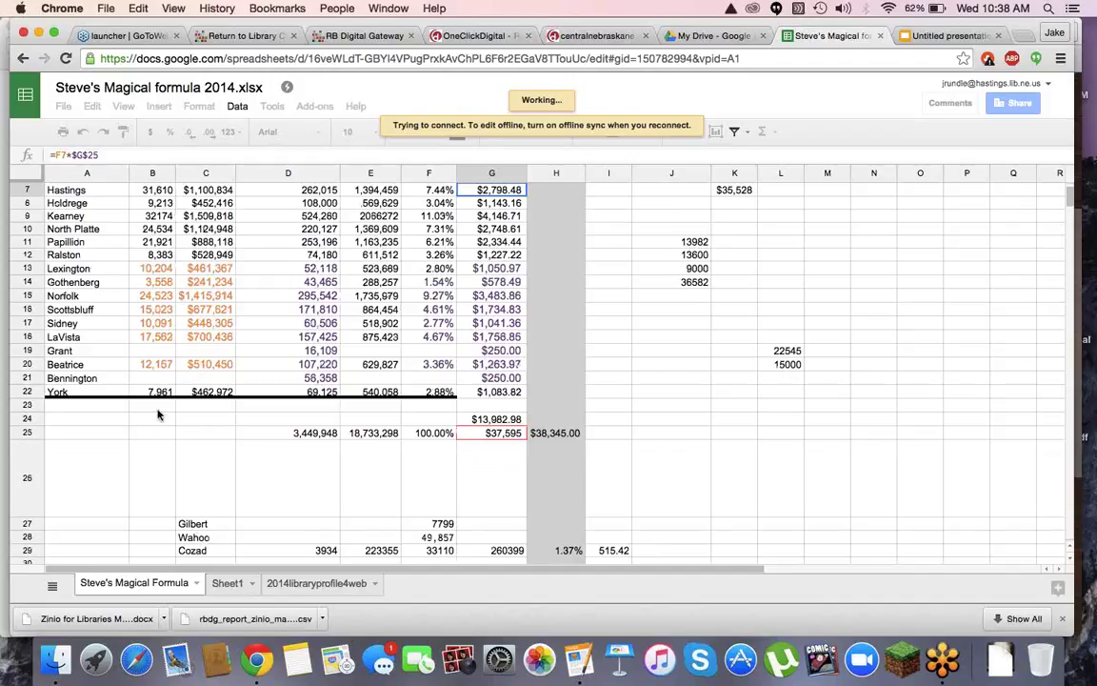
{"action": "scroll", "coordinate": [158, 414], "scroll_direction": "up", "scroll_amount": 4}
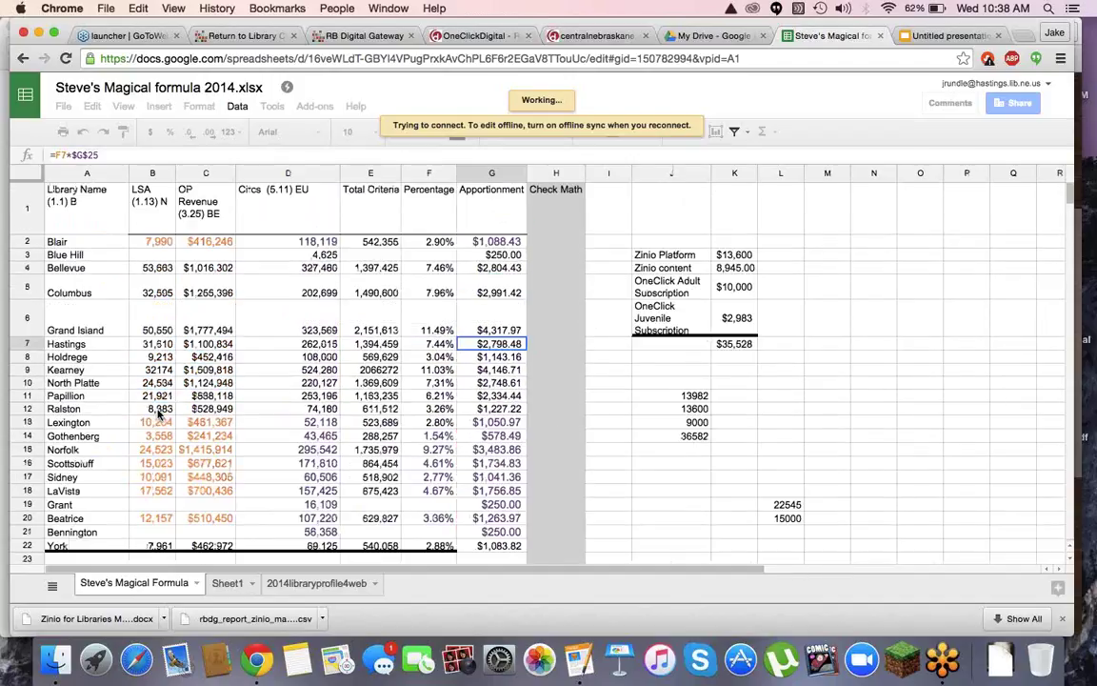